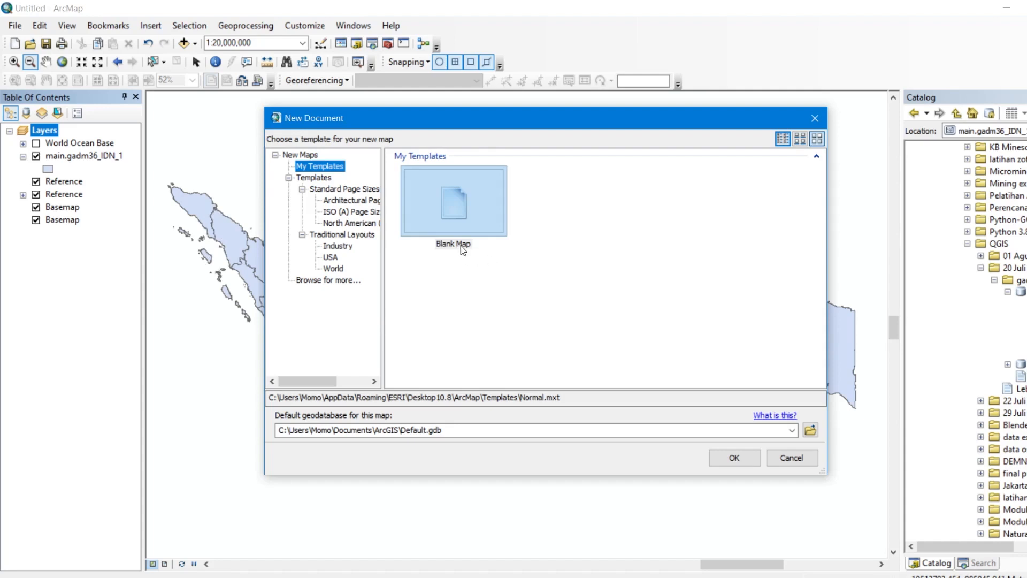
# - Dismiss the new document dialog and examine the list of available toolbars to check that Georeferencing is enabled
pyautogui.click(791, 457)
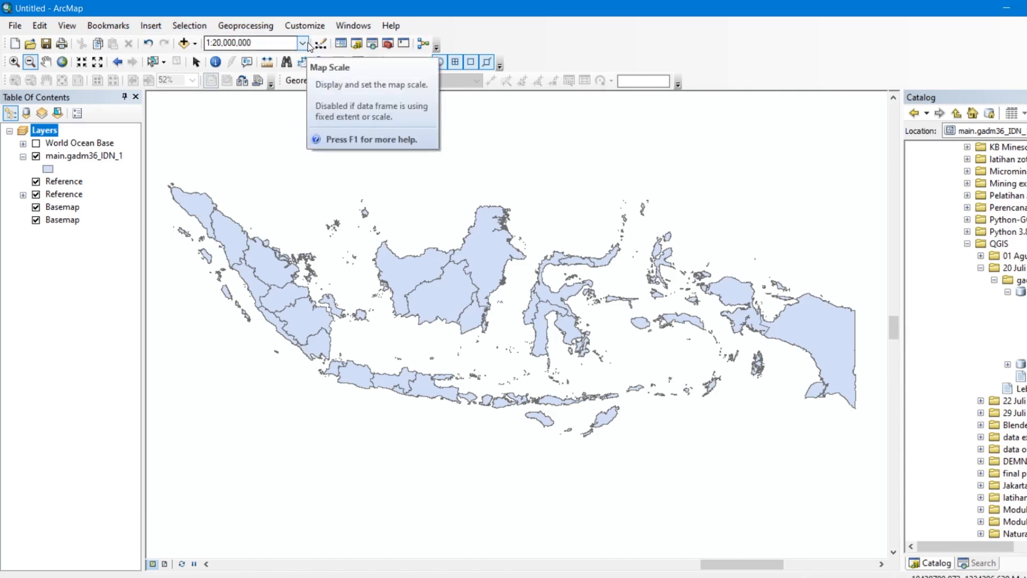
pyautogui.rightClick(579, 62)
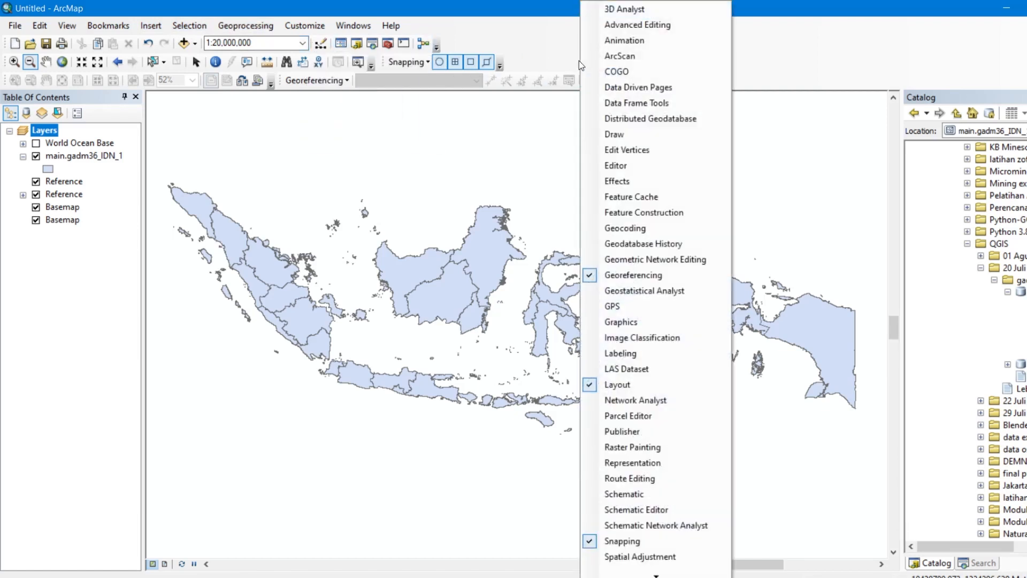
pyautogui.rightClick(524, 46)
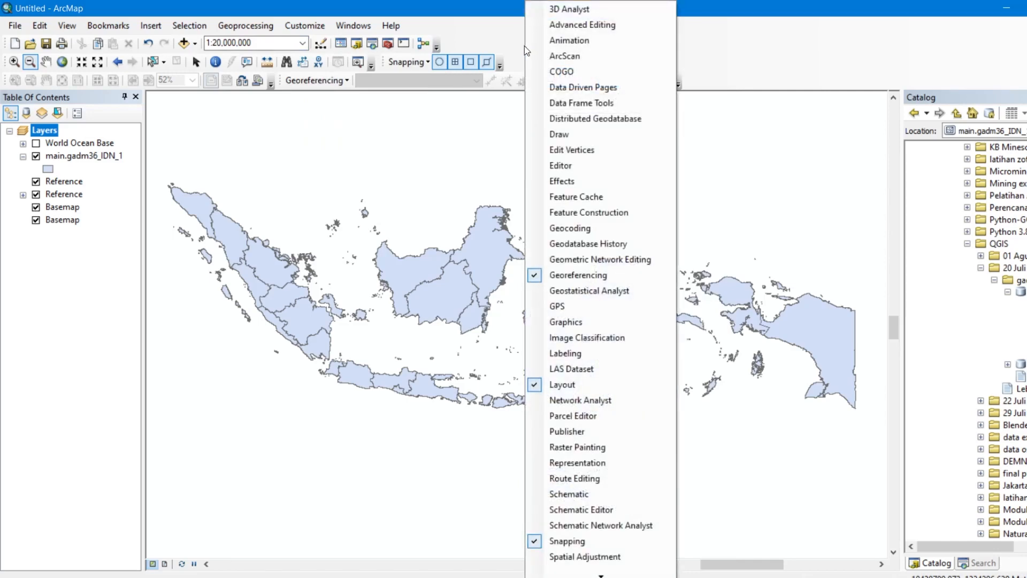
pyautogui.click(514, 40)
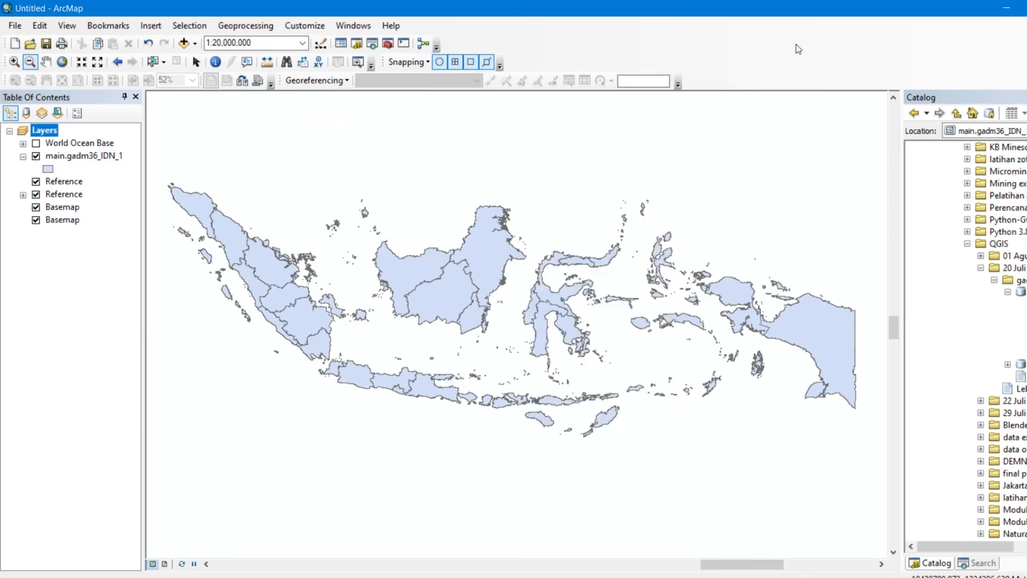
pyautogui.rightClick(704, 50)
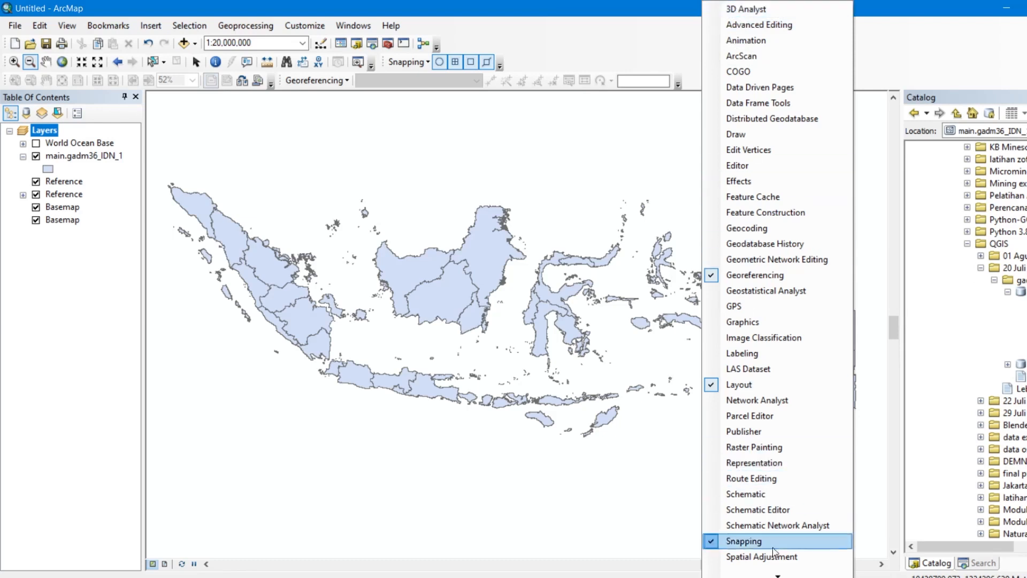
pyautogui.moveTo(778, 575)
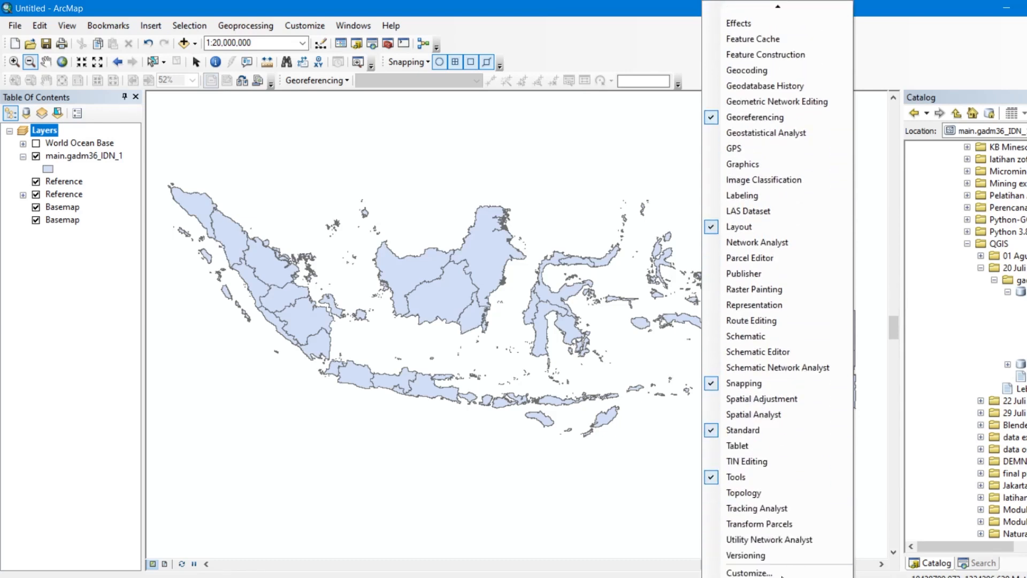
pyautogui.moveTo(778, 8)
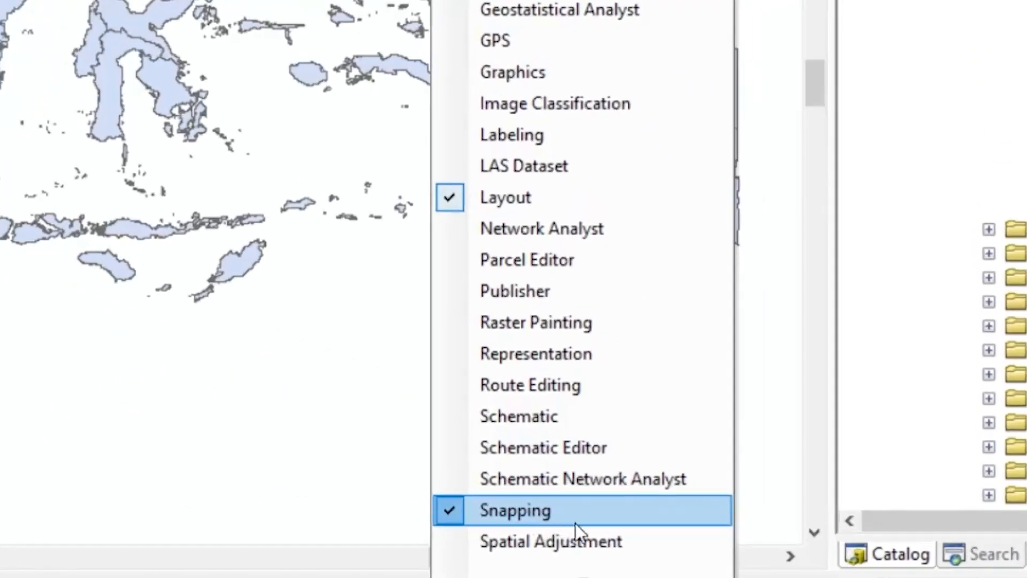
pyautogui.moveTo(604, 570)
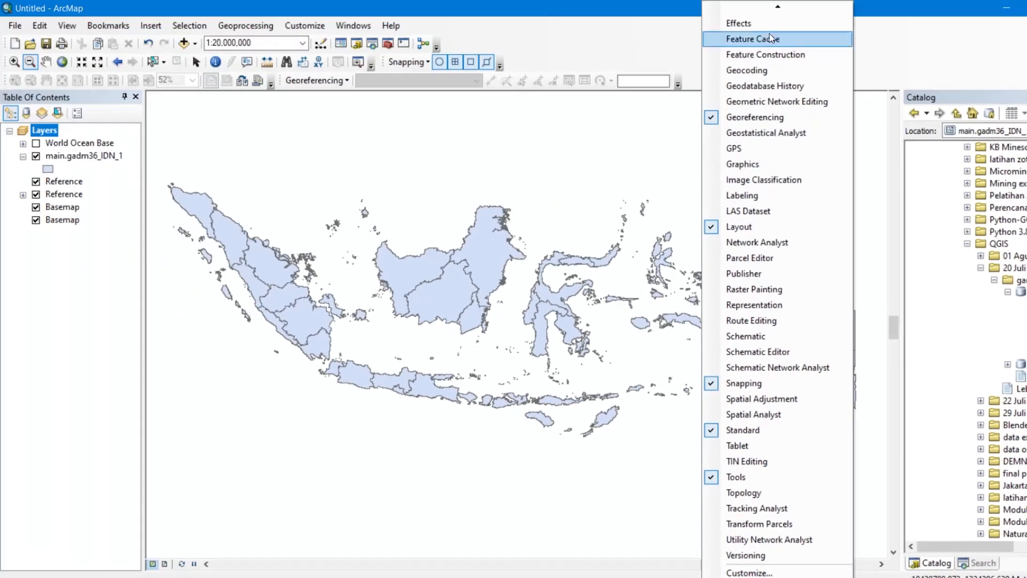
pyautogui.moveTo(769, 7)
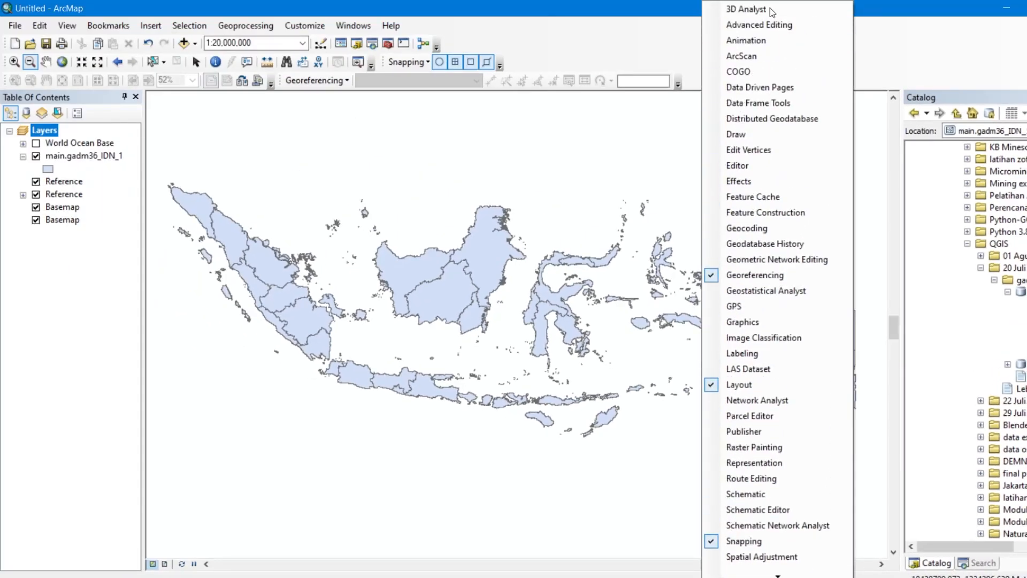
pyautogui.click(644, 40)
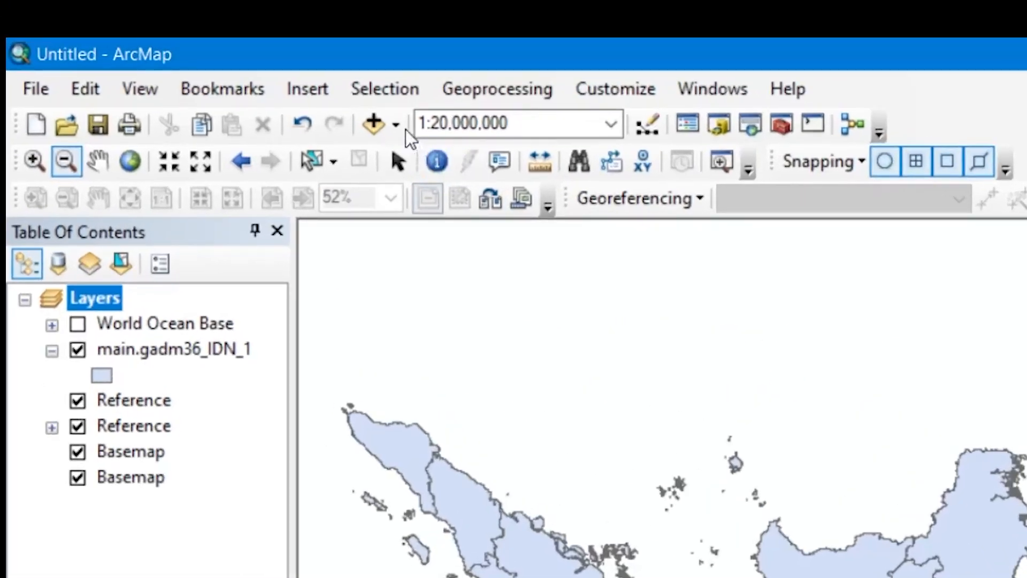
# - Open the Add Data dialog for the active data frame
pyautogui.click(275, 76)
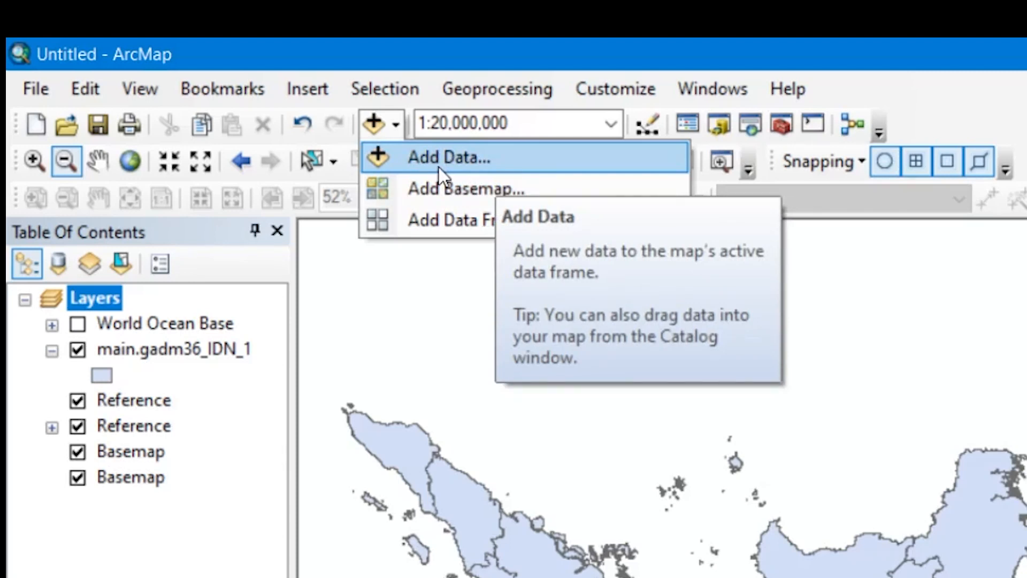
pyautogui.click(439, 160)
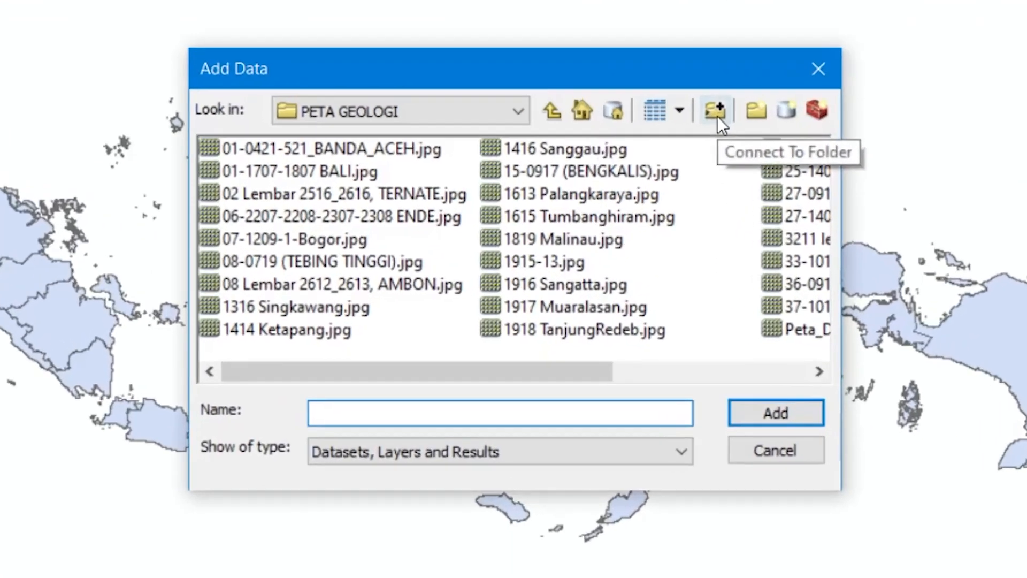
pyautogui.click(653, 207)
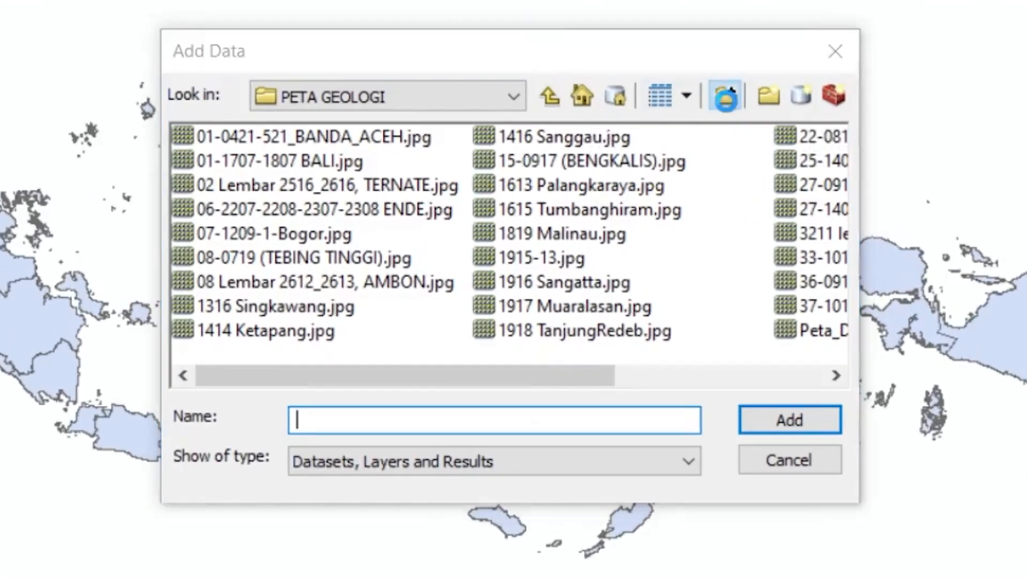
pyautogui.click(316, 263)
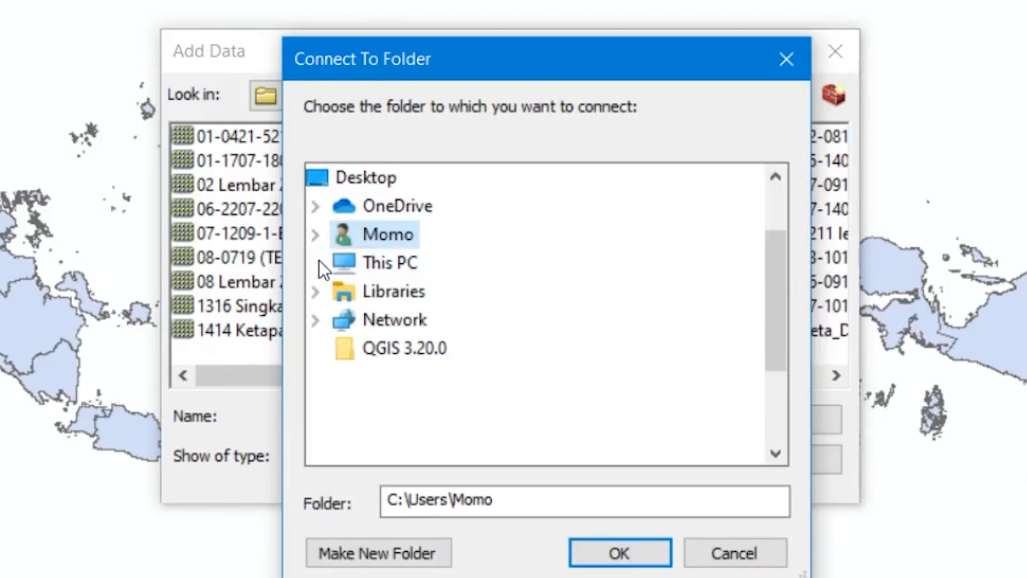
pyautogui.scroll(-1, 454, 212)
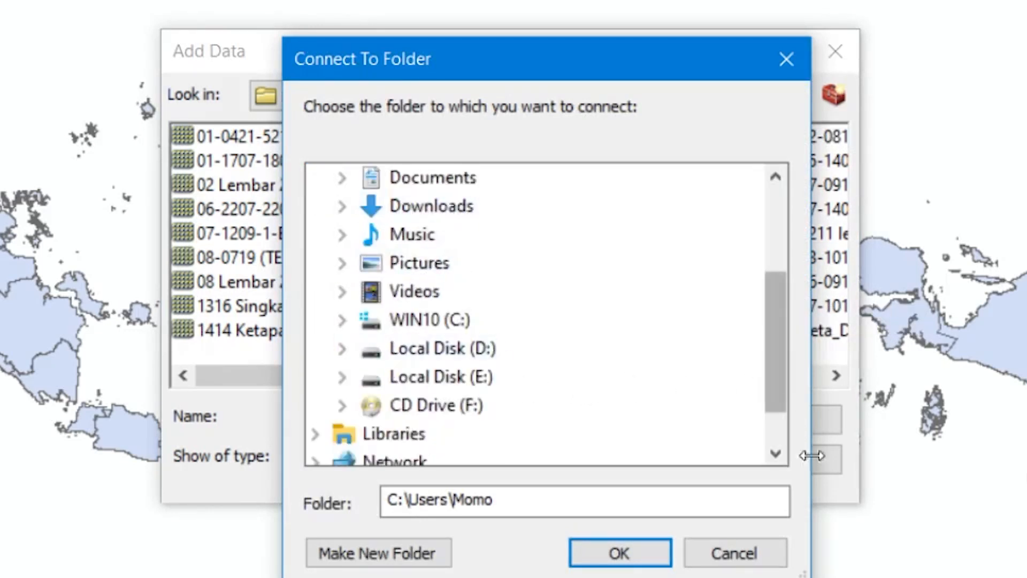
pyautogui.moveTo(803, 576); pyautogui.dragTo(850, 577)
pyautogui.moveTo(491, 59)
pyautogui.mouseDown()
pyautogui.moveTo(488, 50)
pyautogui.moveTo(487, 60)
pyautogui.mouseUp()
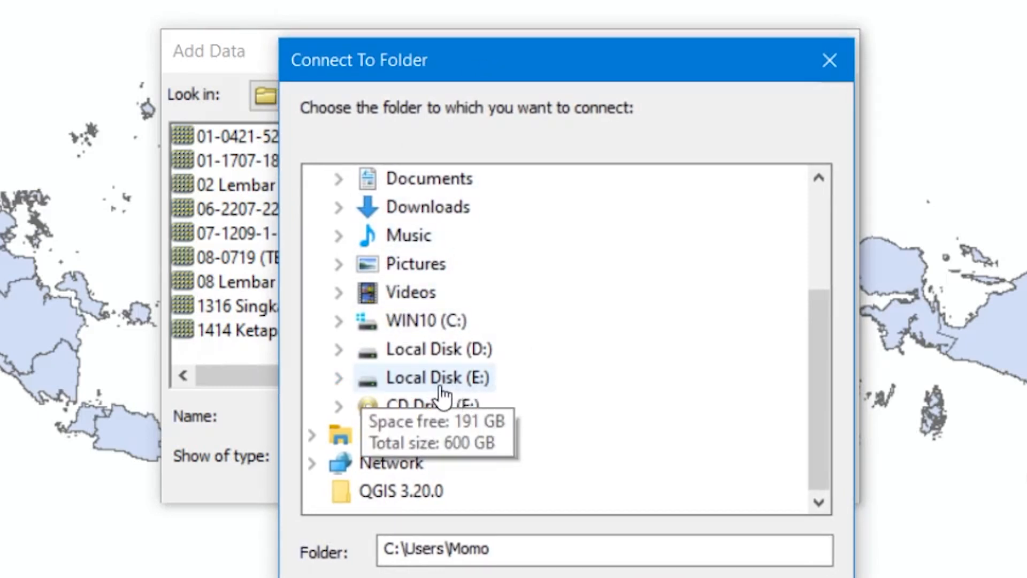
pyautogui.doubleClick(465, 380)
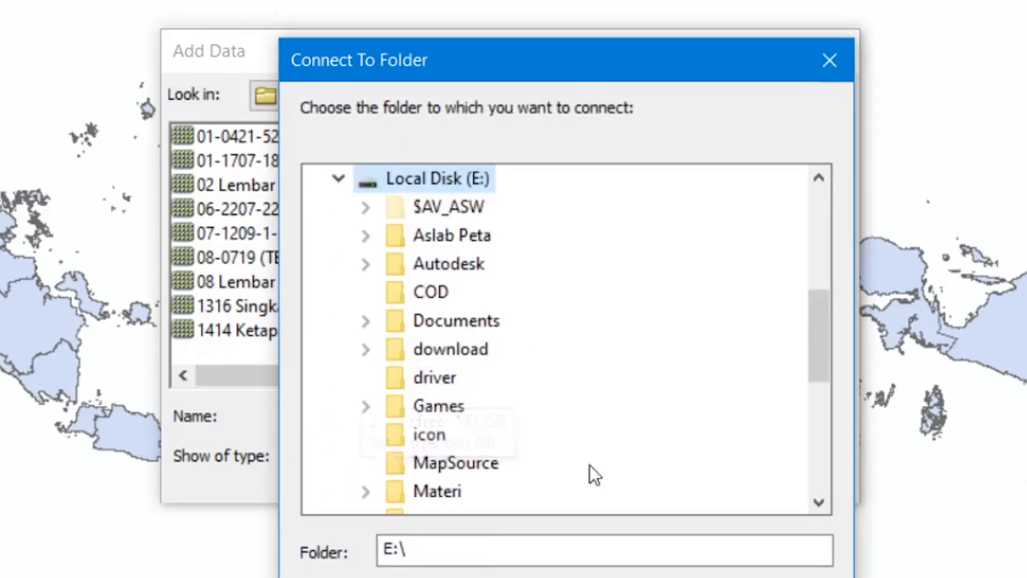
pyautogui.click(769, 577)
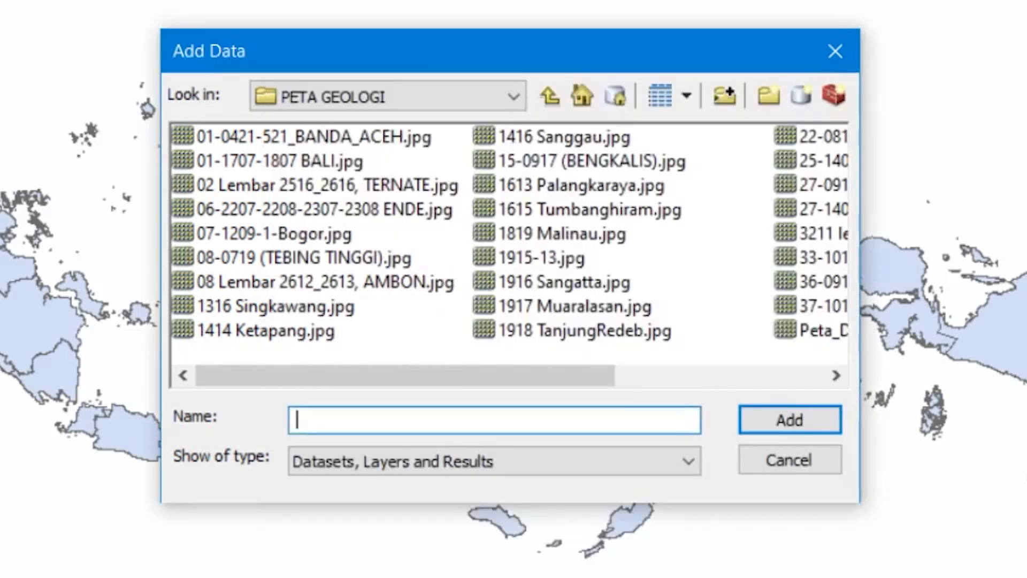
# - Add the raster 1915-13.jpg from the E:\Aslab Peta\PETA GEOLOGI folder connection to the map, accepting the missing spatial reference
pyautogui.click(506, 96)
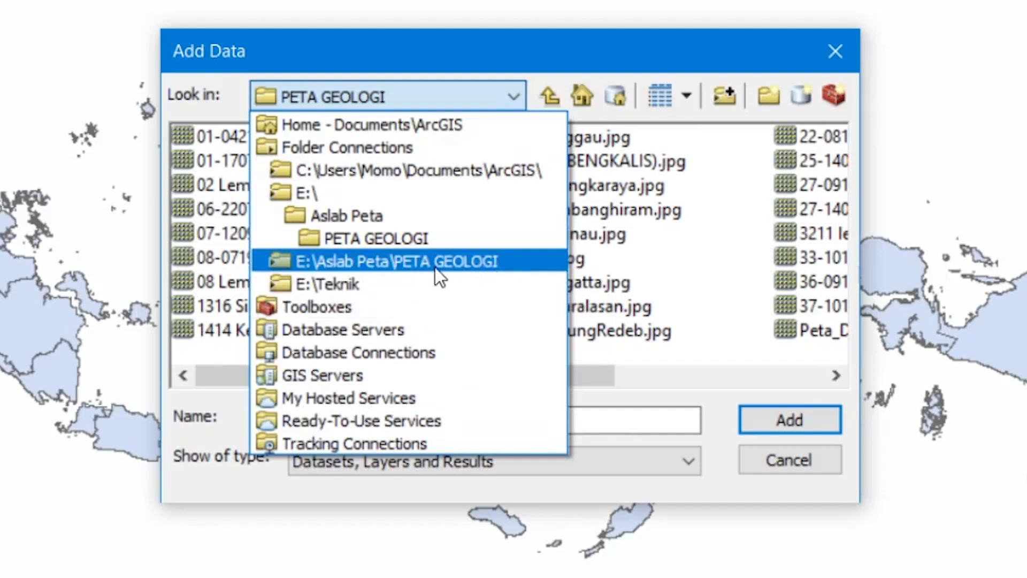
pyautogui.click(453, 259)
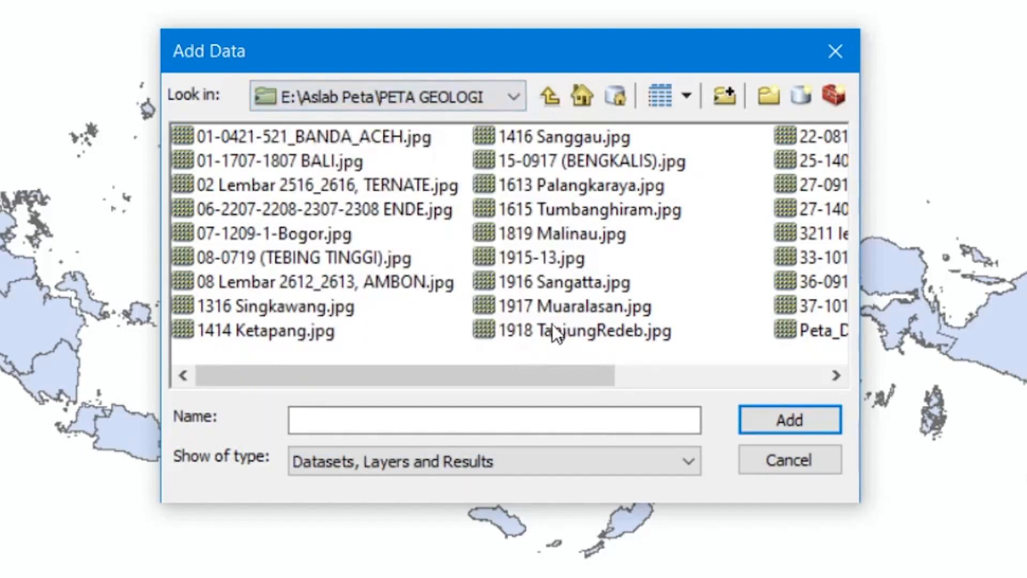
pyautogui.click(535, 261)
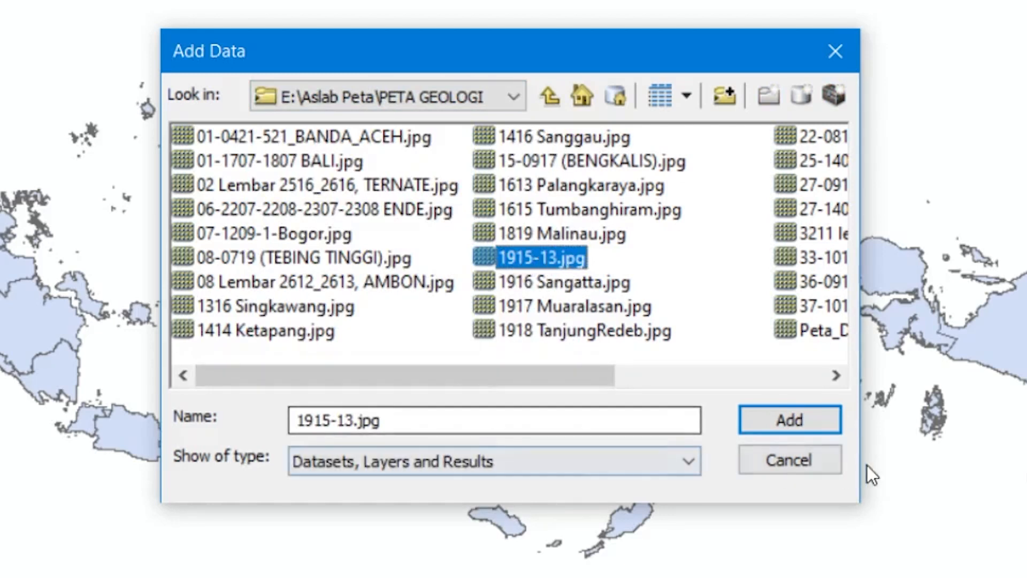
pyautogui.click(797, 419)
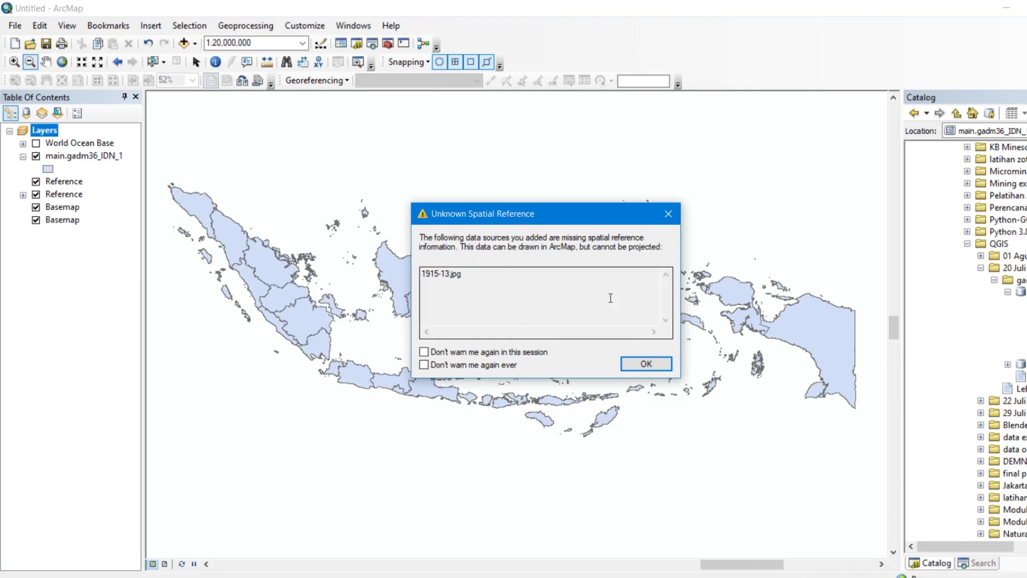
pyautogui.click(643, 364)
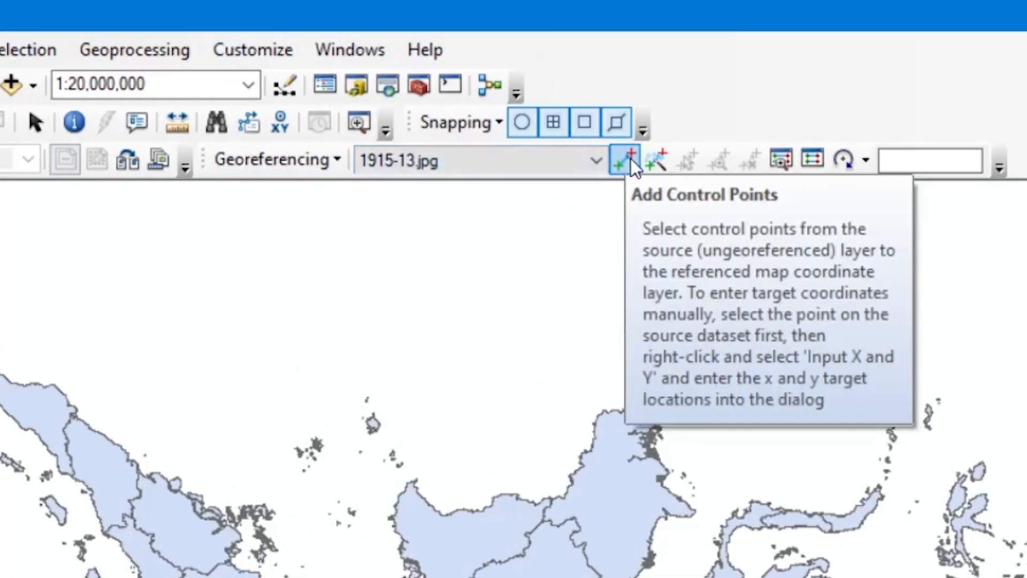
# - Zoom the map to the full extent of the 1915-13.jpg layer
pyautogui.click(631, 159)
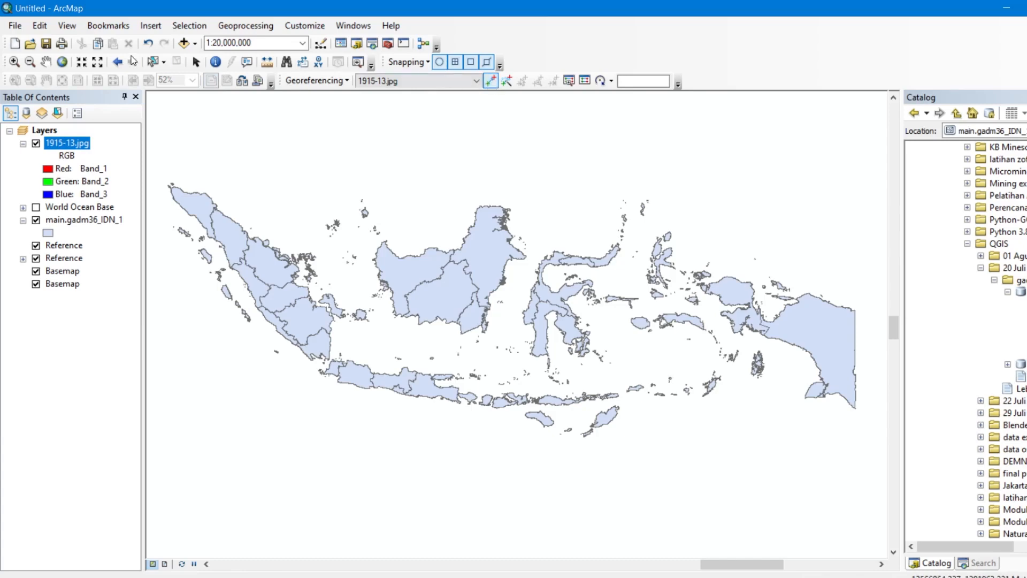
pyautogui.click(195, 62)
pyautogui.rightClick(77, 143)
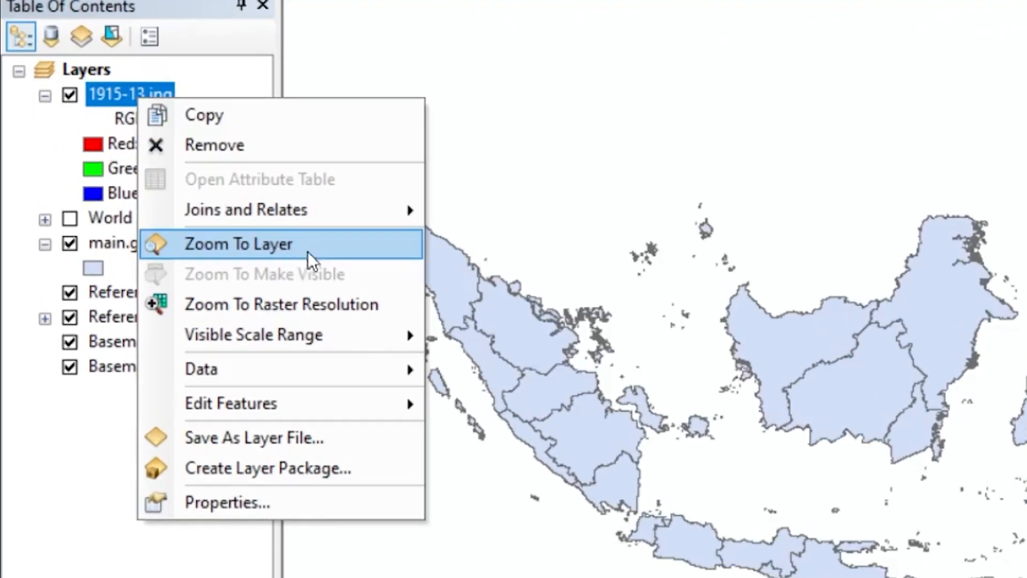
pyautogui.click(161, 220)
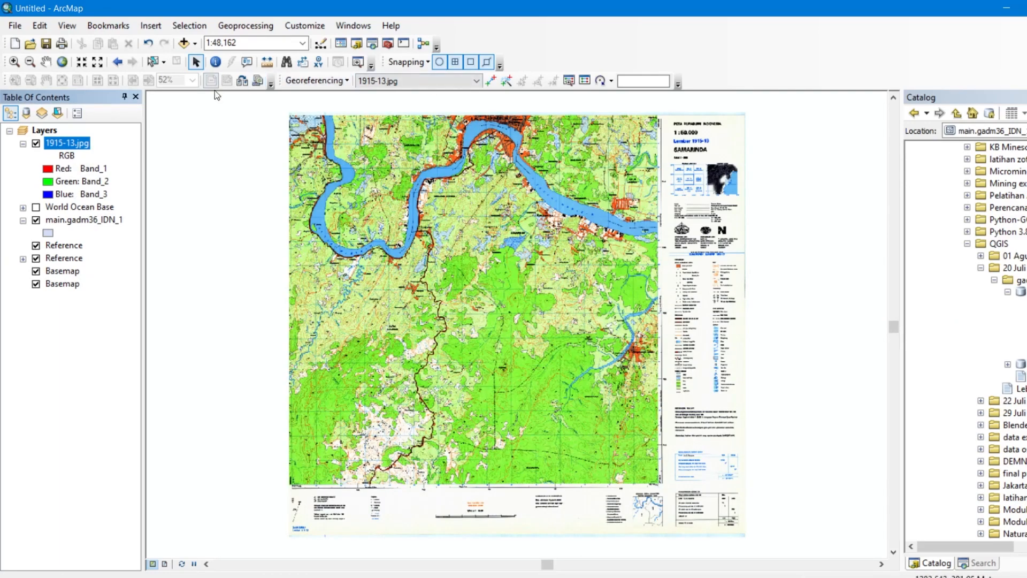
# - Place a georeferencing control point on the upper-left grid corner of the scanned map, where the 00°30' S and 117°00' T lines cross
pyautogui.click(16, 64)
pyautogui.moveTo(280, 103); pyautogui.dragTo(309, 138)
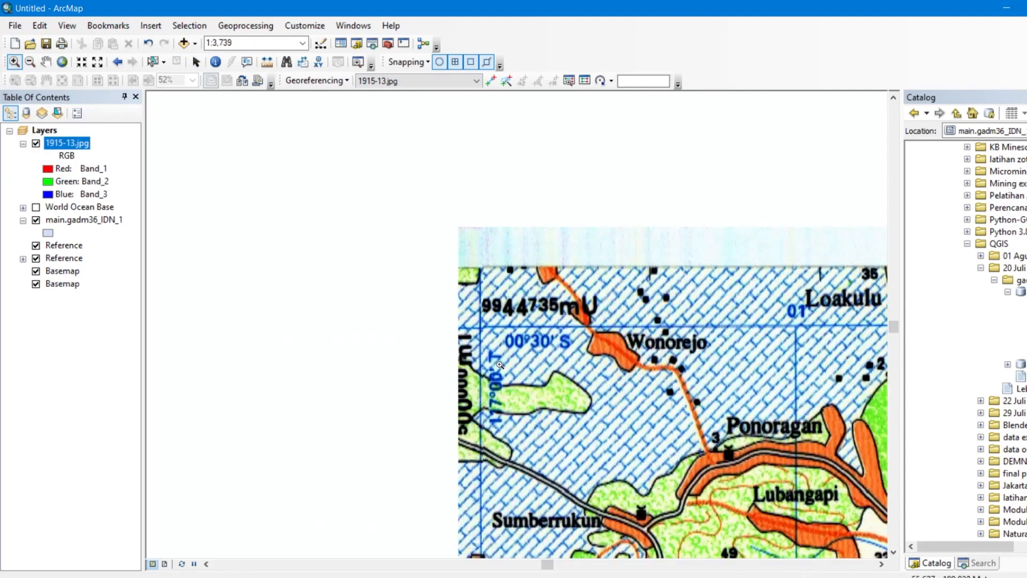
pyautogui.moveTo(432, 281); pyautogui.dragTo(672, 497)
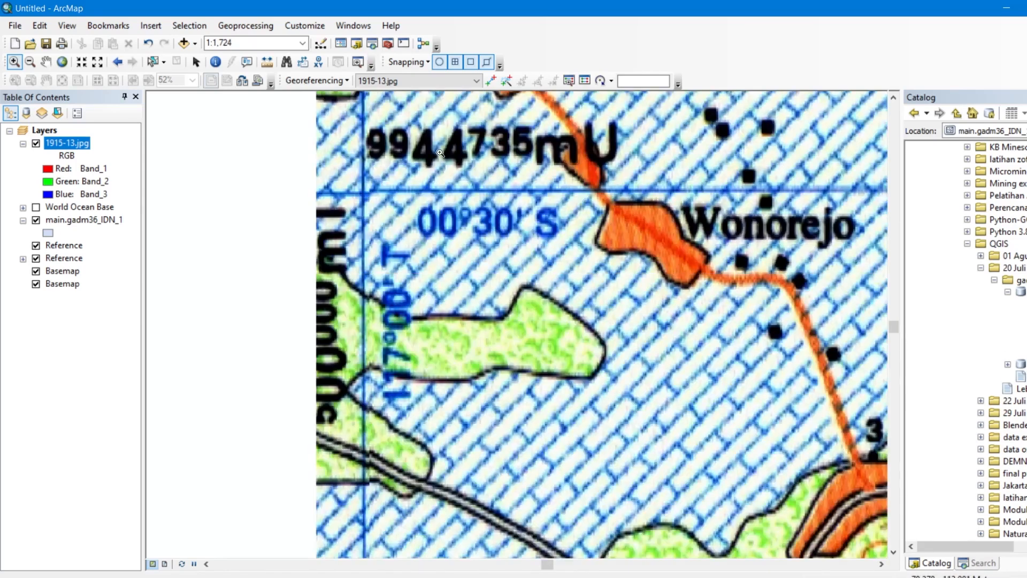
pyautogui.click(490, 82)
pyautogui.rightClick(365, 190)
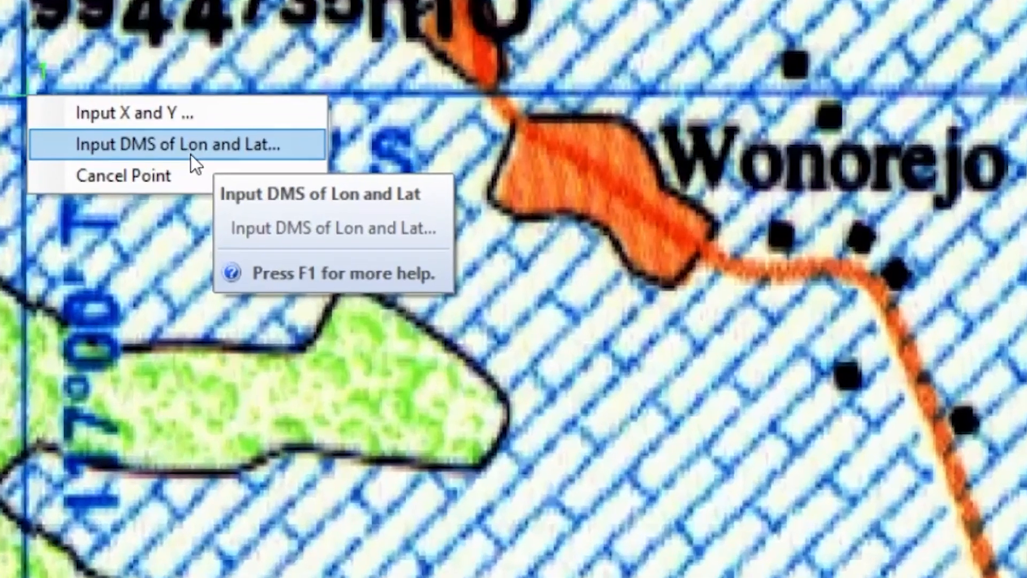
# - Enter the control point's longitude in degrees, minutes and seconds as 117° 0' 0"
pyautogui.click(447, 220)
pyautogui.moveTo(412, 226); pyautogui.dragTo(500, 321)
pyautogui.doubleClick(405, 399)
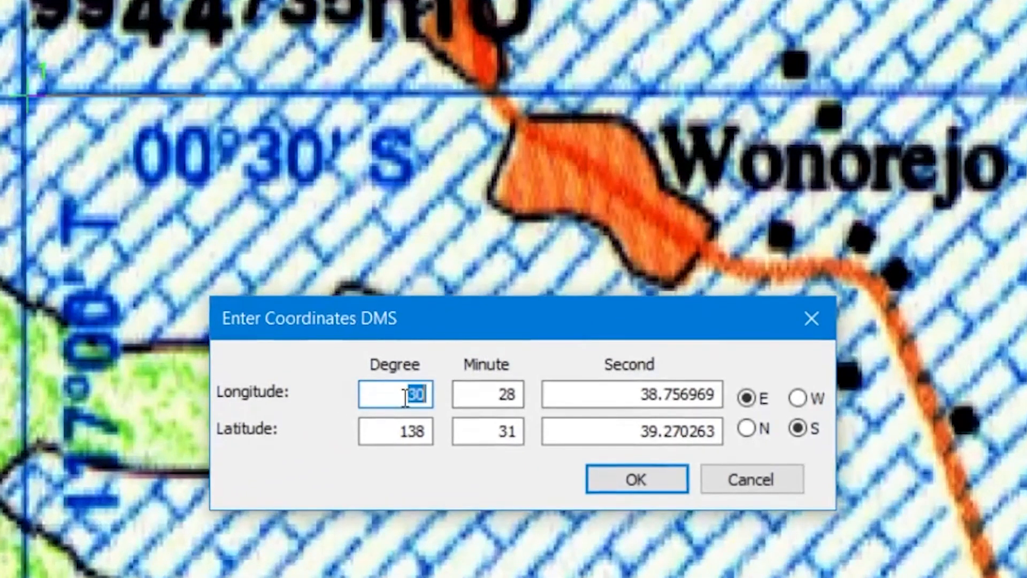
pyautogui.write('117')
pyautogui.press('Tab')
pyautogui.write('0')
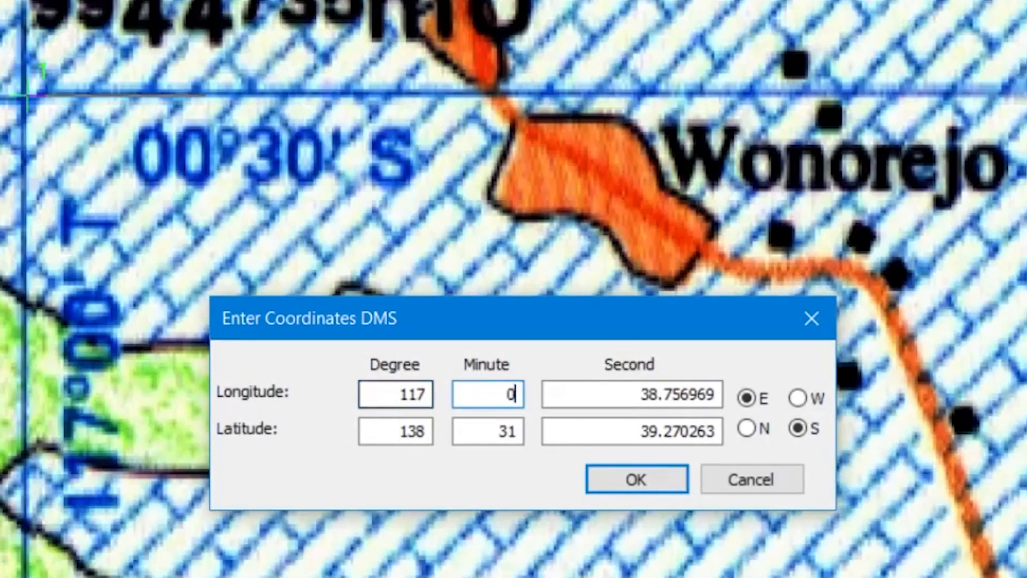
pyautogui.press('Tab')
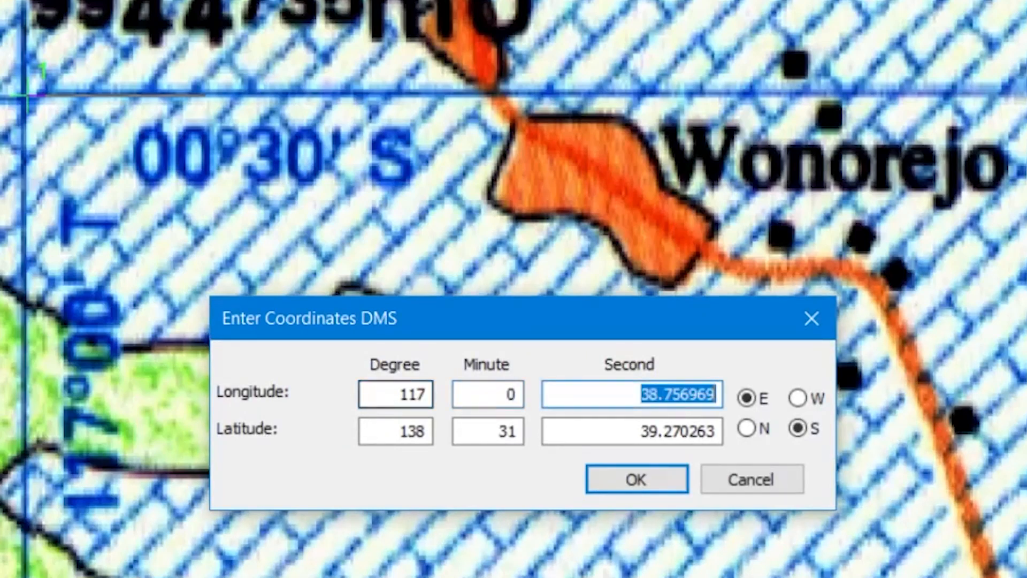
pyautogui.write('0')
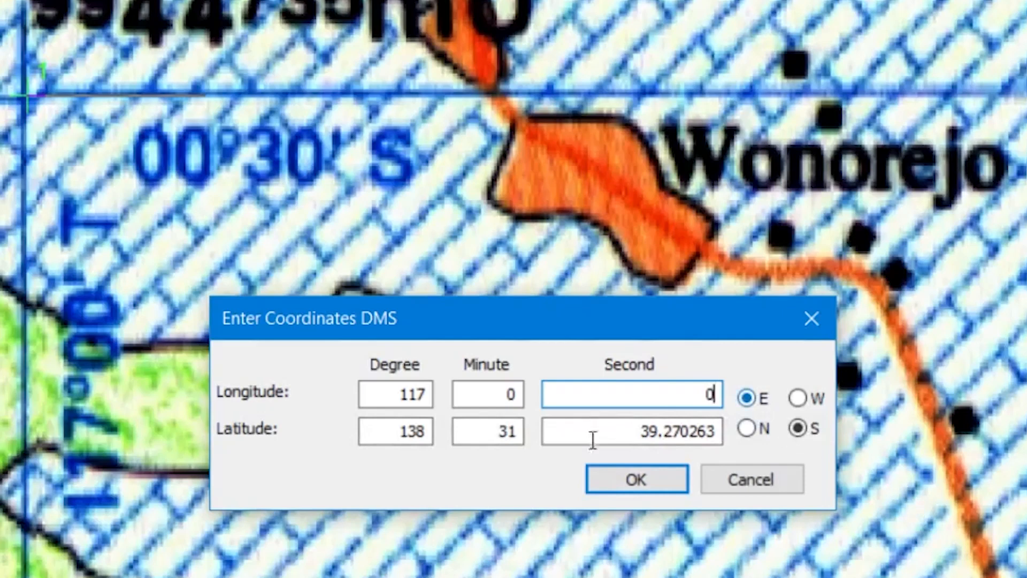
# - Enter the first control point's latitude as 0° 30' 0" and confirm its coordinates
pyautogui.click(416, 432)
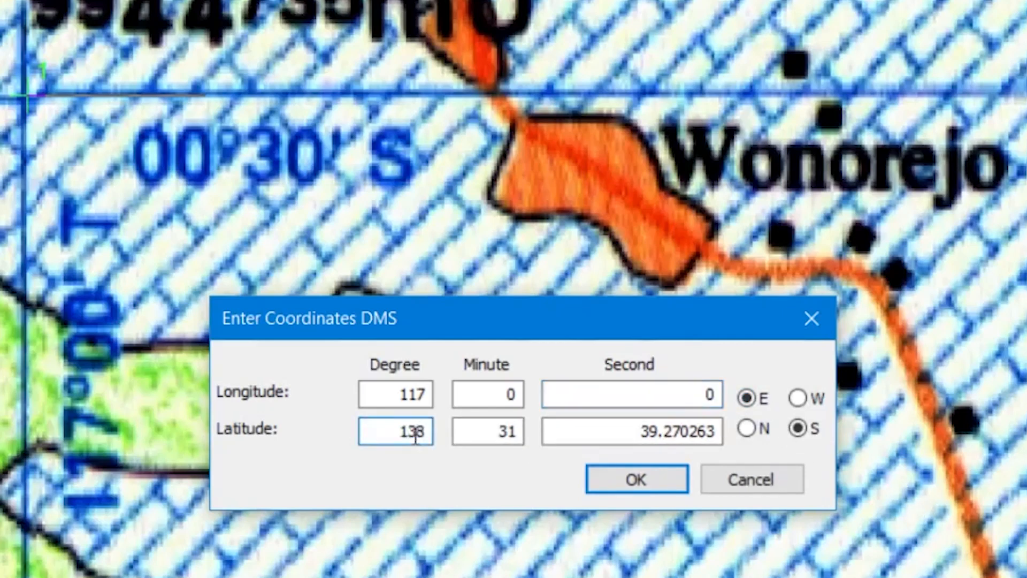
pyautogui.doubleClick(416, 433)
pyautogui.write('0')
pyautogui.doubleClick(499, 425)
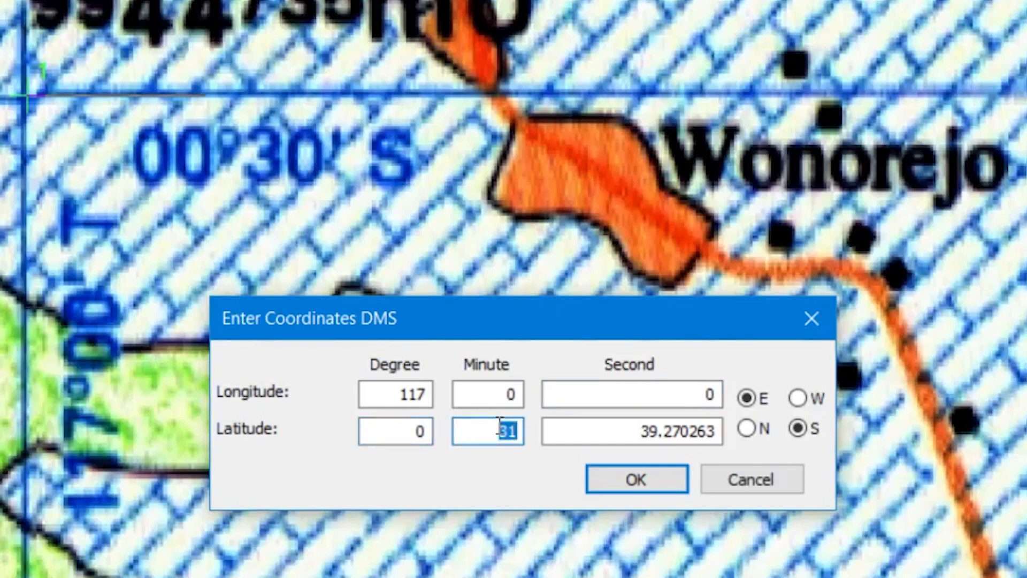
pyautogui.write('30')
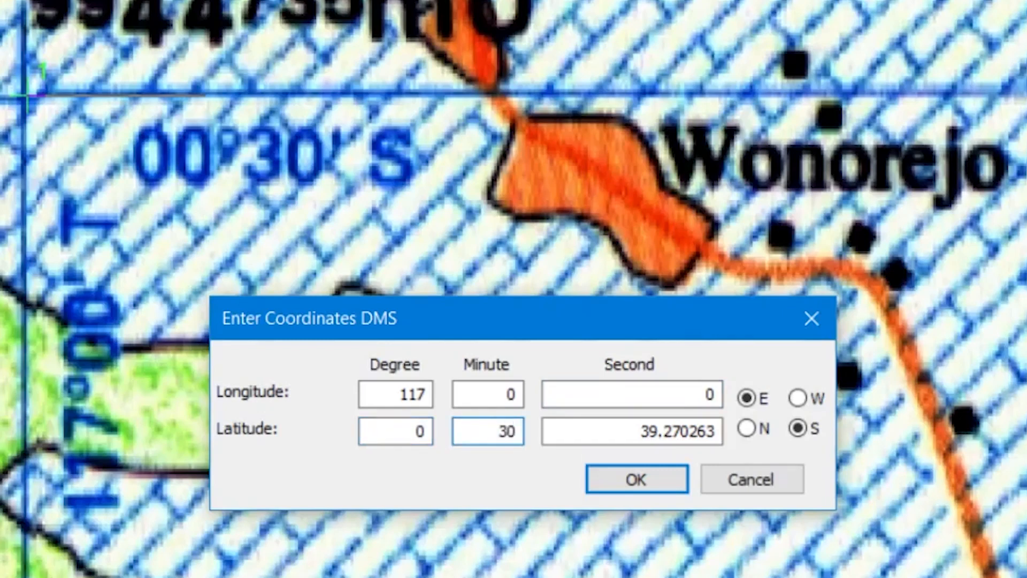
pyautogui.doubleClick(621, 429)
pyautogui.write('0')
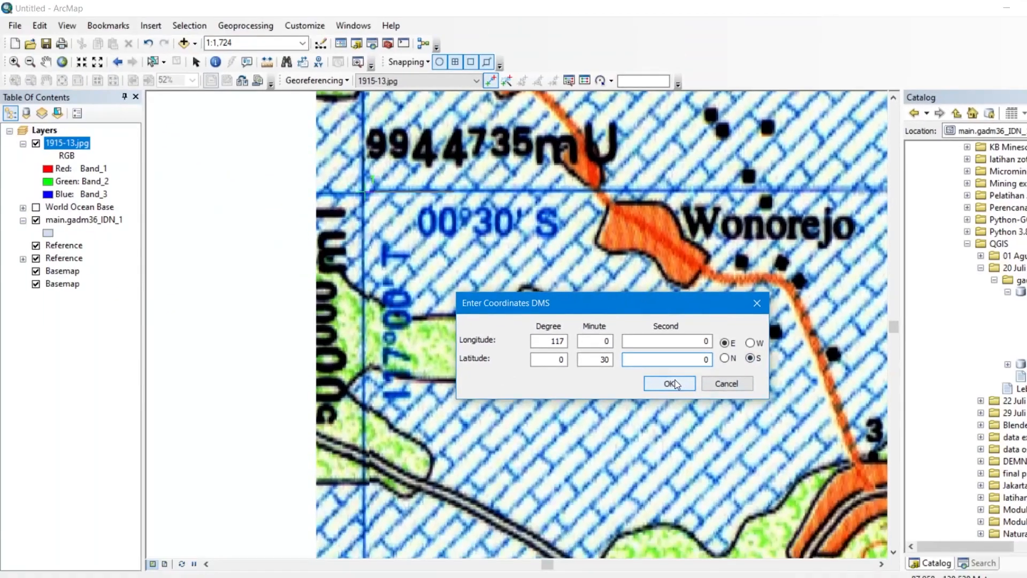
pyautogui.click(670, 383)
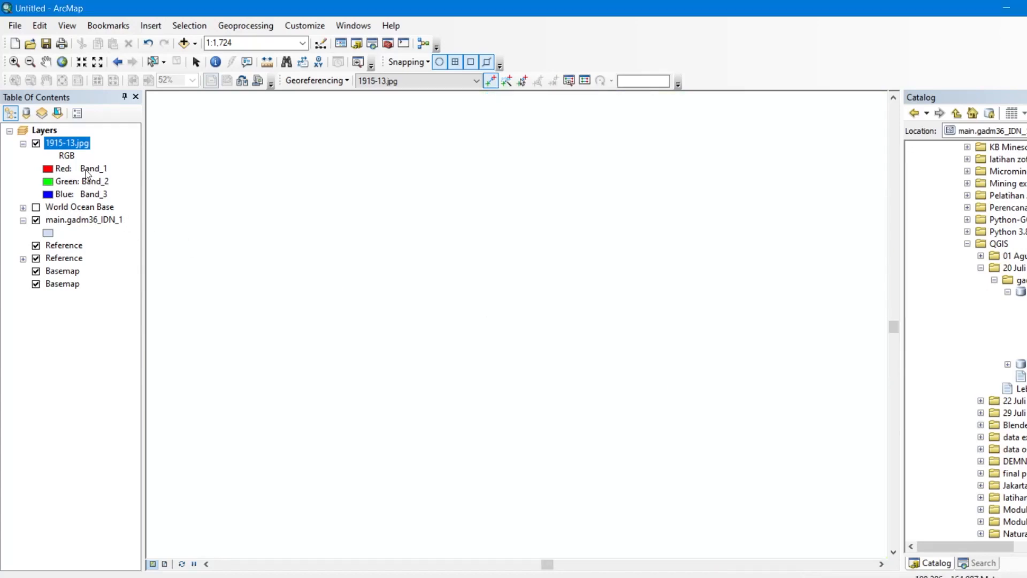
# - Place a second control point on the upper-right grid corner of the scanned map, where the 00°30' S and 117°15' T lines cross
pyautogui.rightClick(63, 150)
pyautogui.click(123, 220)
pyautogui.scroll(3, 668, 114)
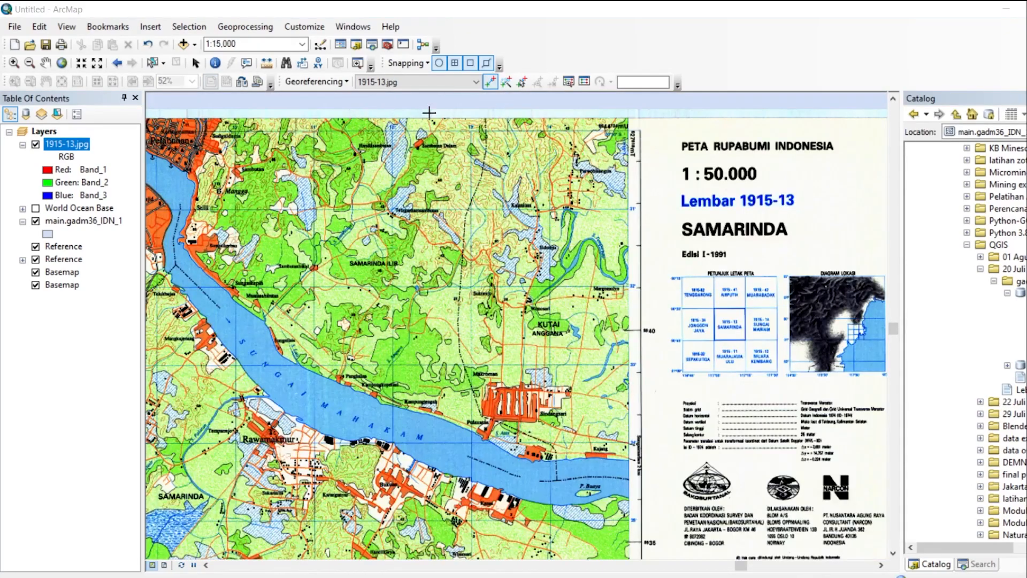
pyautogui.scroll(5, 641, 122)
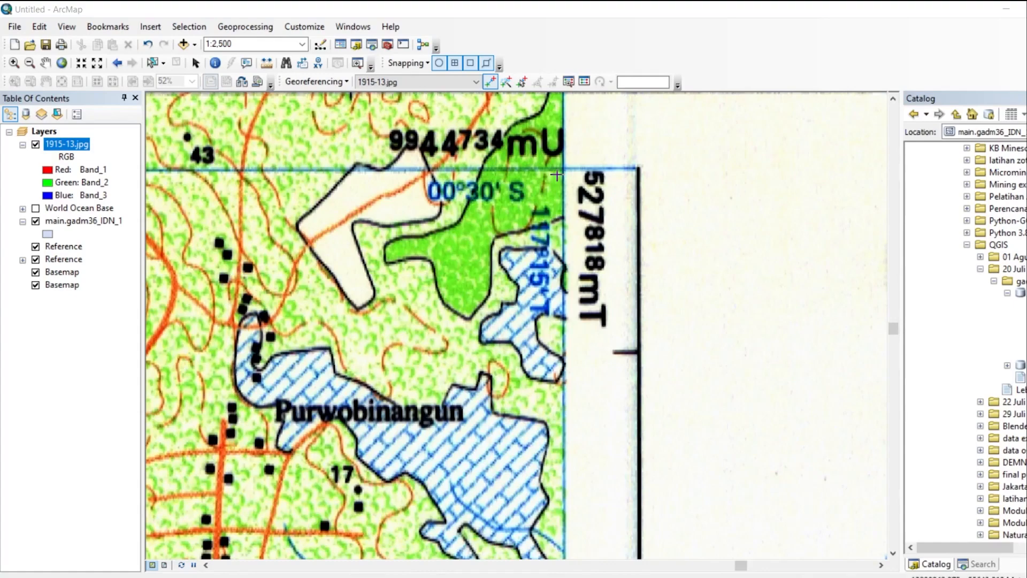
pyautogui.scroll(2, 567, 166)
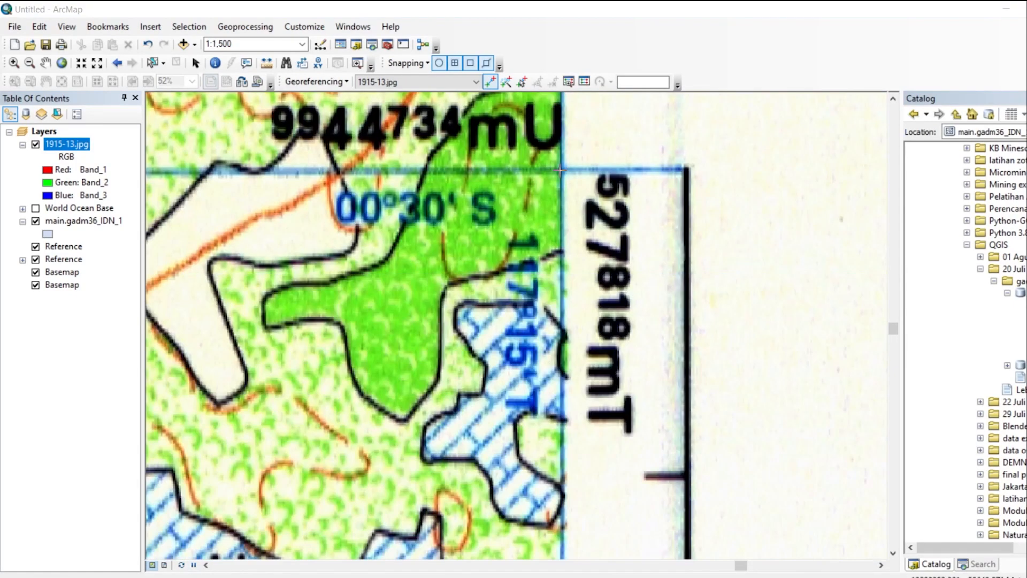
pyautogui.click(560, 171)
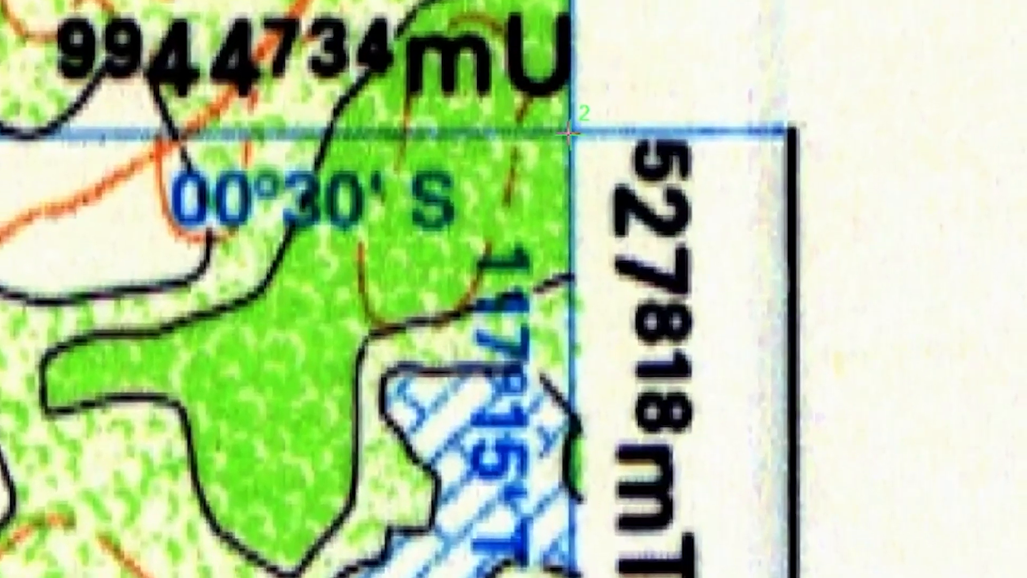
# - Enter the second control point's longitude in degrees, minutes and seconds as 117° 15' 0"
pyautogui.rightClick(560, 170)
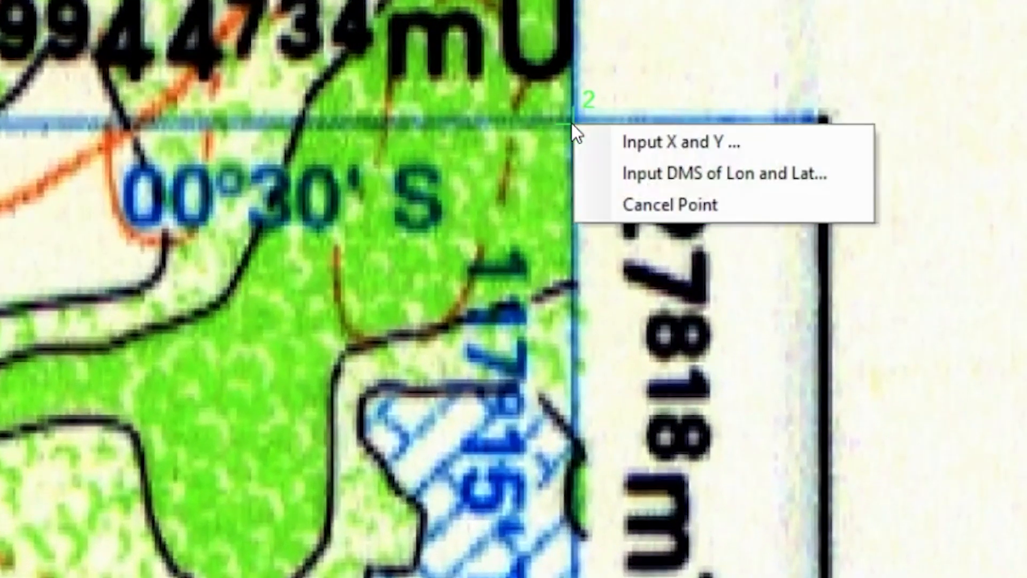
pyautogui.click(632, 172)
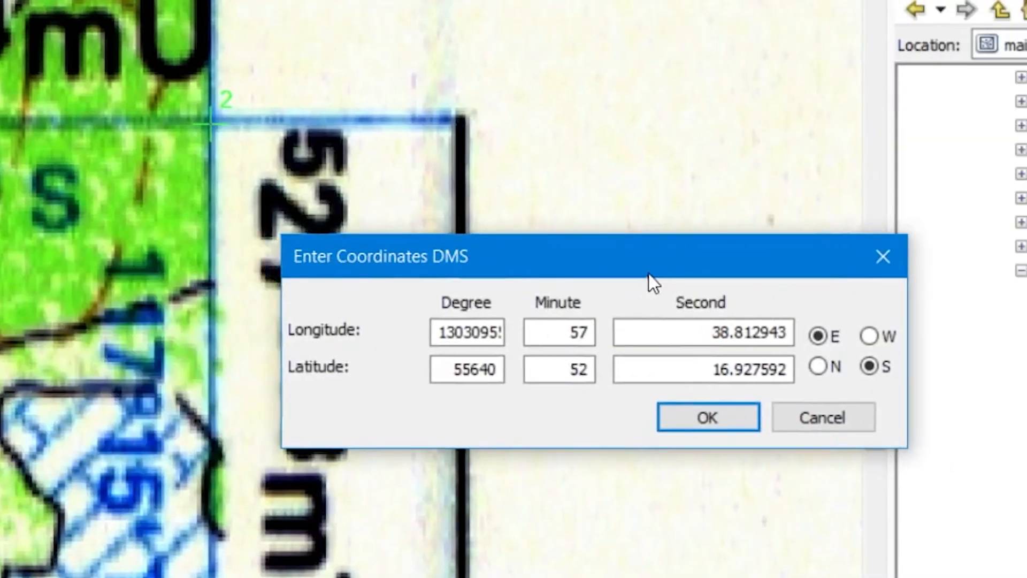
pyautogui.doubleClick(469, 335)
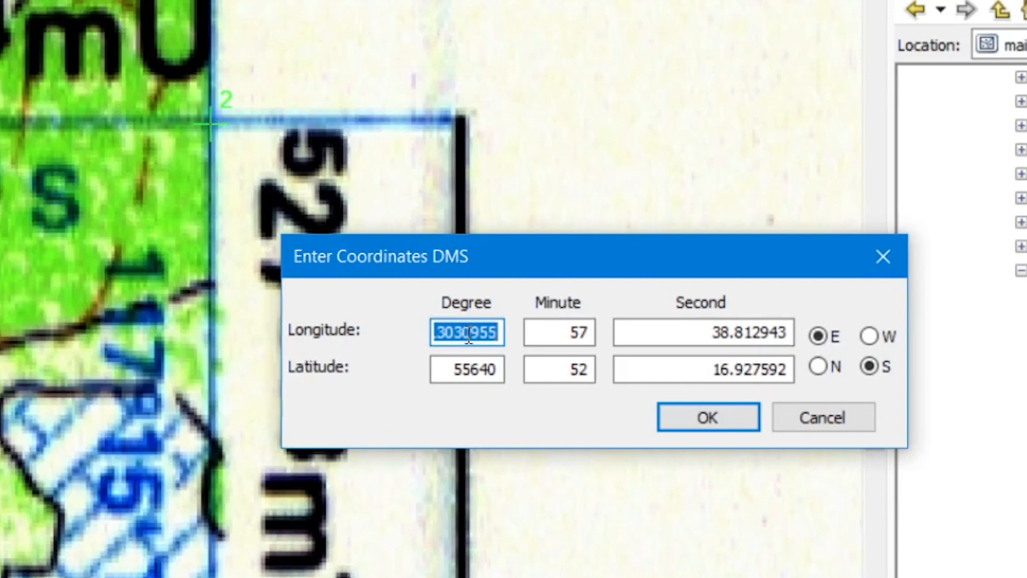
pyautogui.write('117')
pyautogui.press('Tab')
pyautogui.write('15')
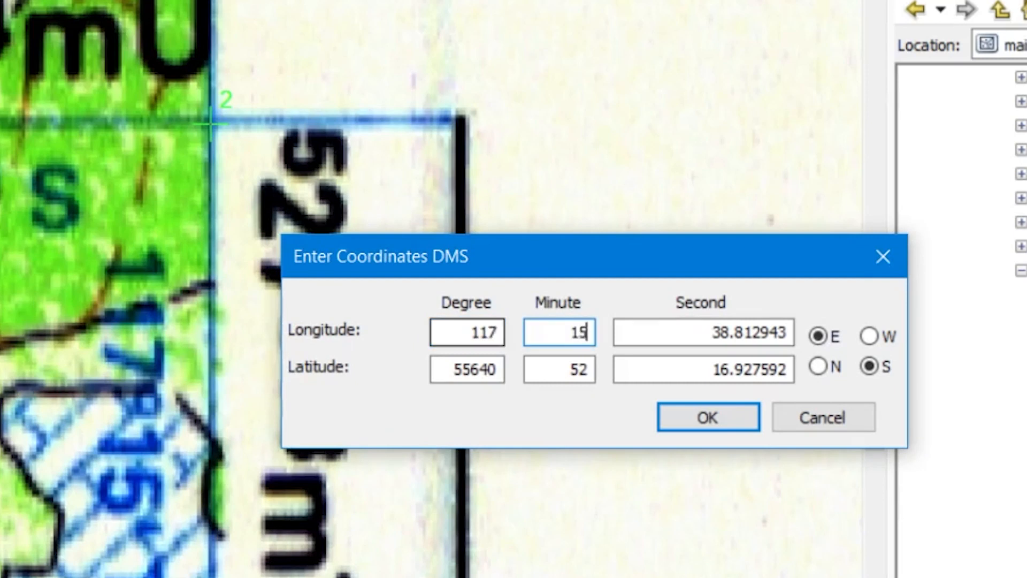
pyautogui.press('Tab')
pyautogui.write('0')
# - Enter the second control point's latitude as 0° 30' 0" and confirm its coordinates
pyautogui.doubleClick(463, 369)
pyautogui.write('0')
pyautogui.press('Tab')
pyautogui.write('30')
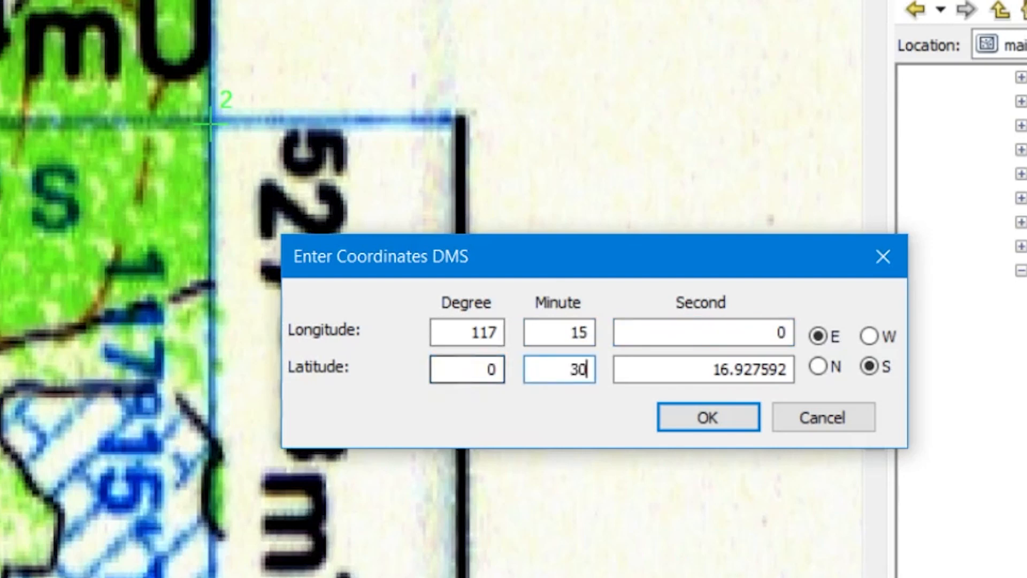
pyautogui.press('Tab')
pyautogui.write('0')
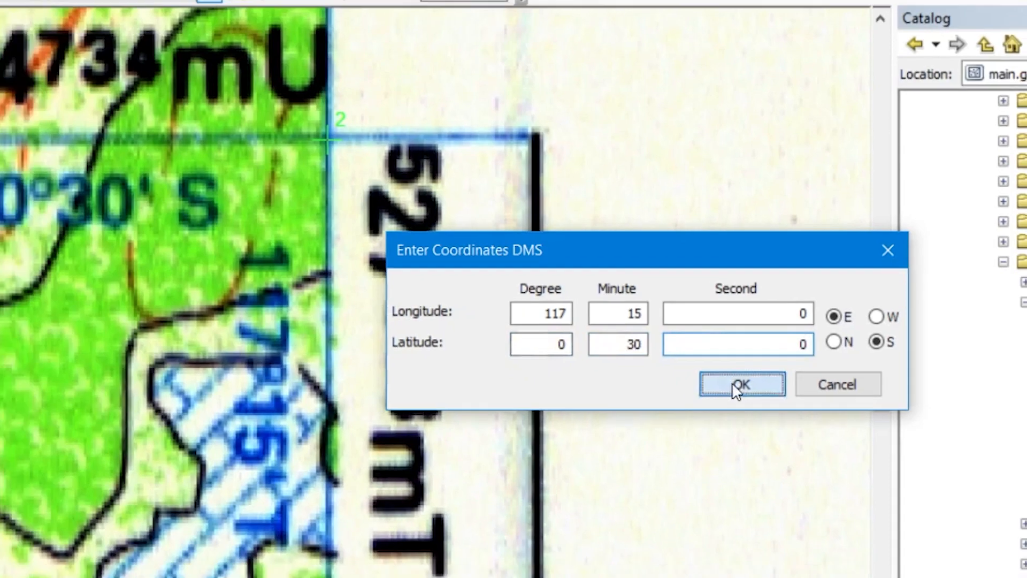
pyautogui.click(707, 418)
# - Place a third control point on the lower-right grid corner of the scanned map, where the 00°45' S and 117°15' T lines cross
pyautogui.scroll(-5, 482, 267)
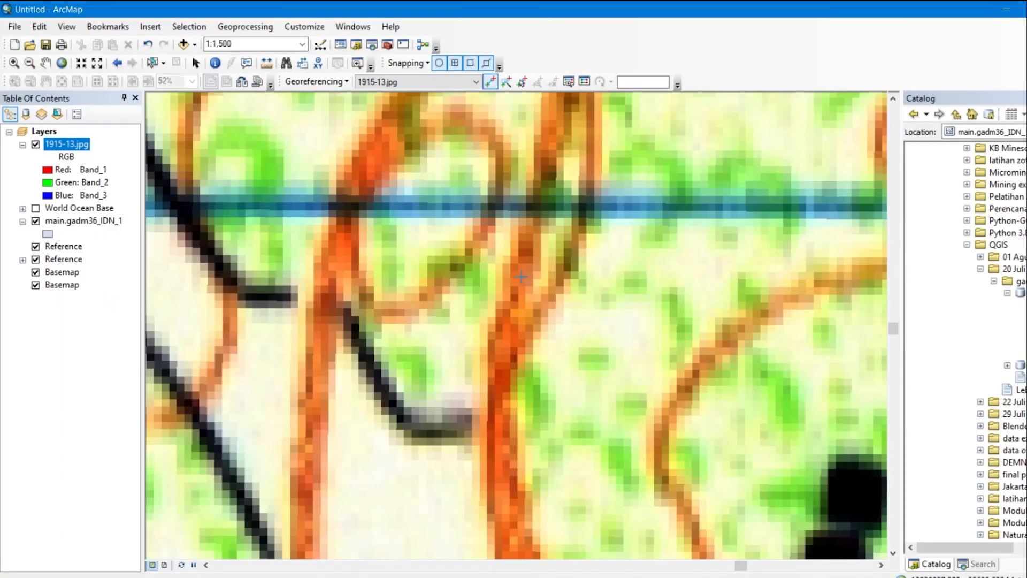
pyautogui.rightClick(75, 149)
pyautogui.click(134, 219)
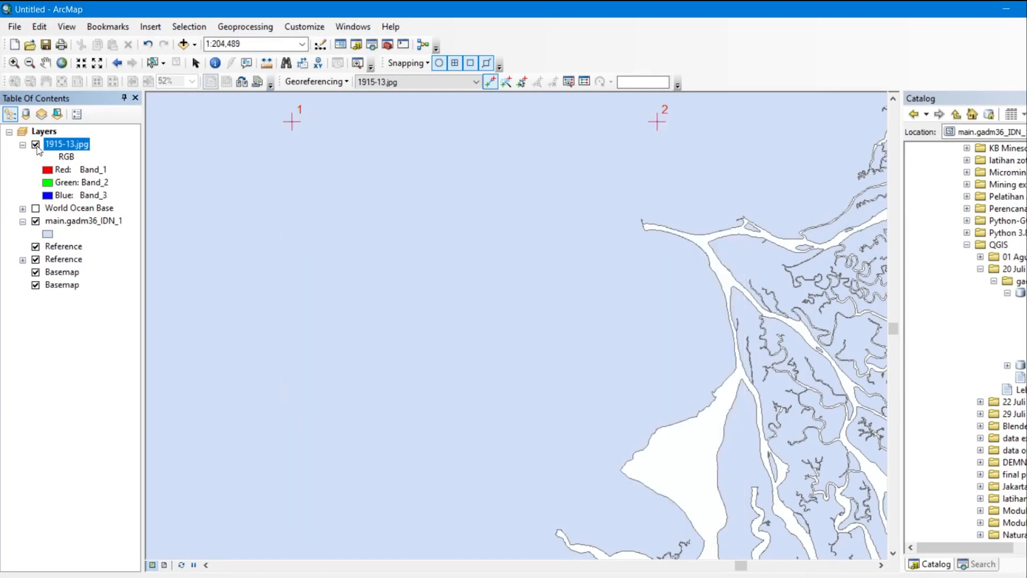
pyautogui.click(36, 146)
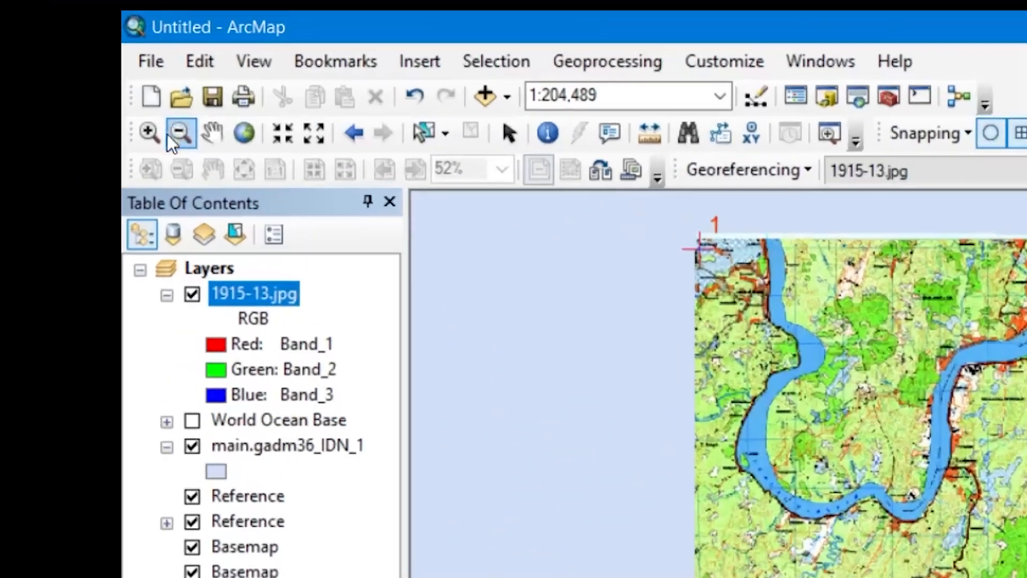
pyautogui.click(14, 62)
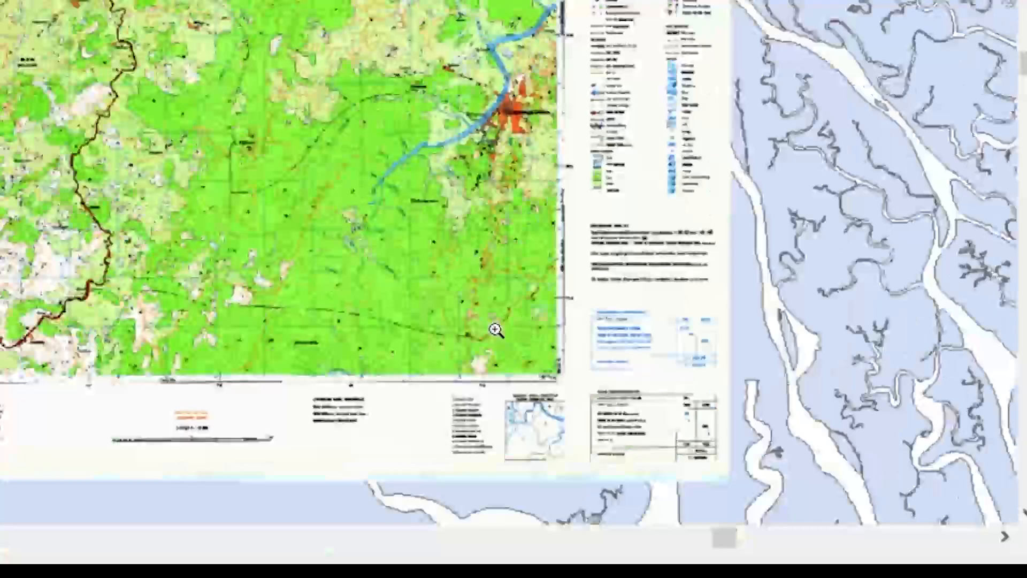
pyautogui.moveTo(525, 332); pyautogui.dragTo(572, 401)
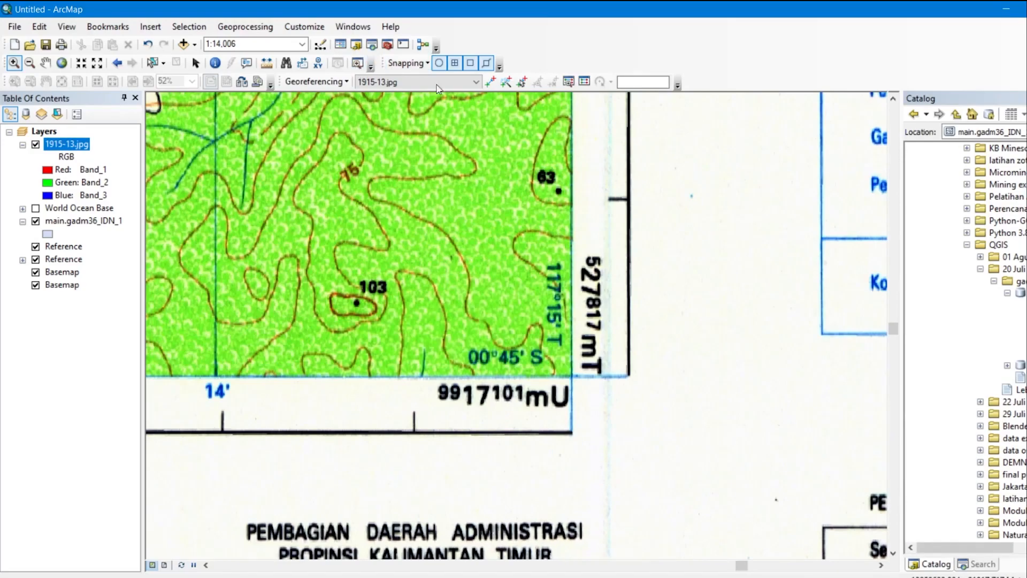
pyautogui.click(490, 81)
pyautogui.click(570, 375)
pyautogui.rightClick(570, 375)
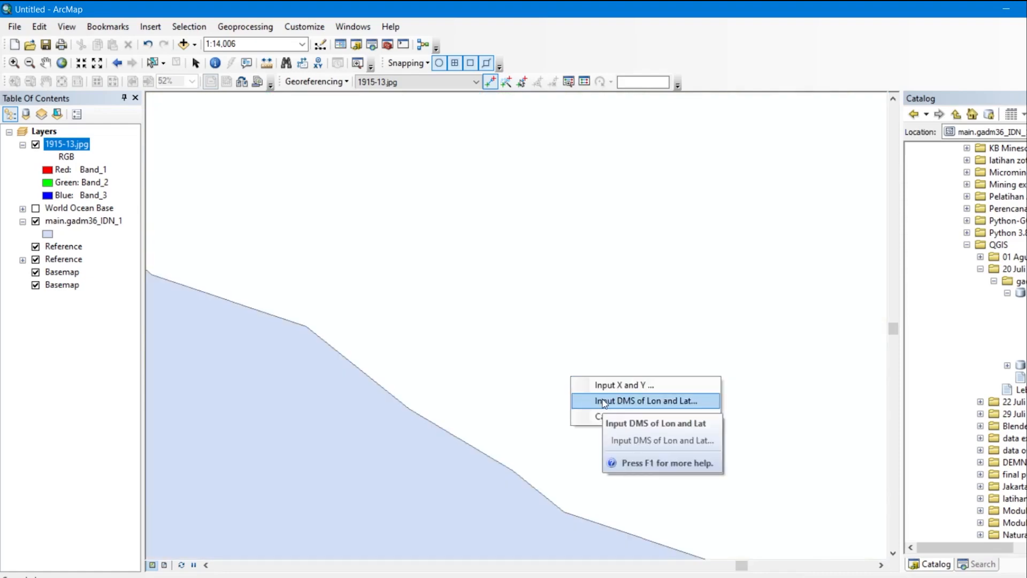
pyautogui.click(604, 401)
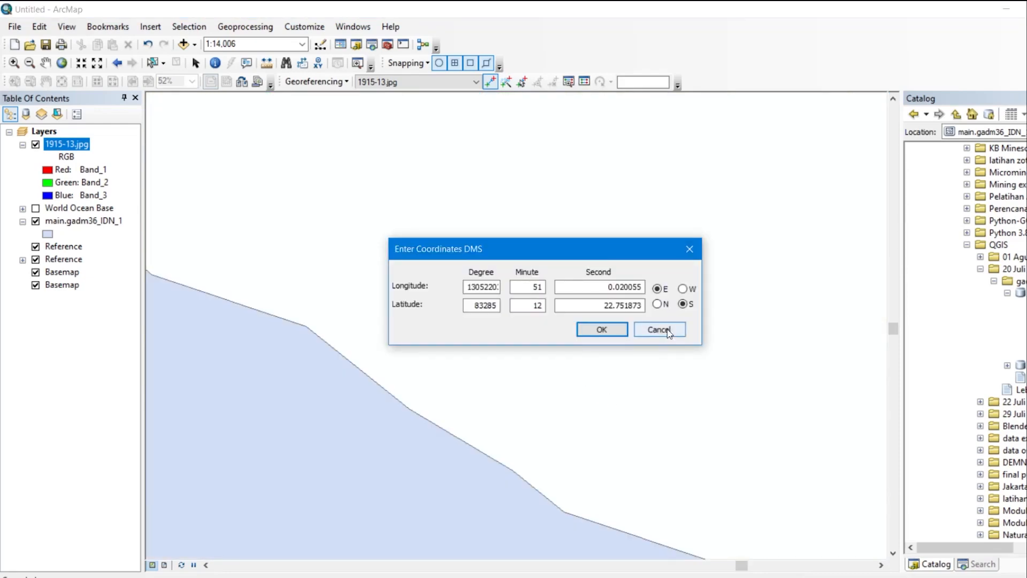
pyautogui.click(659, 329)
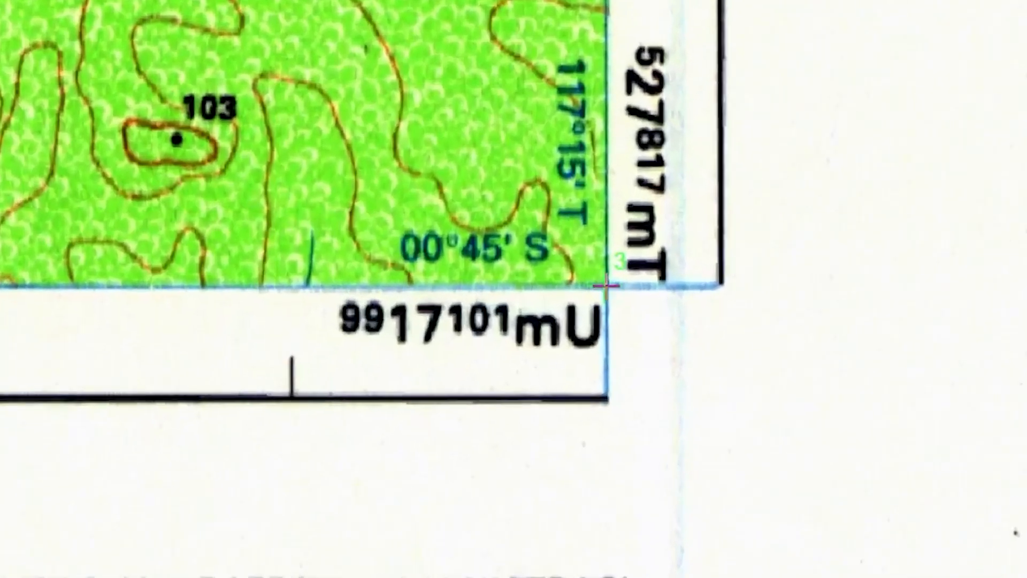
# - Enter the third control point's longitude in degrees, minutes and seconds as 117° 15' 0"
pyautogui.rightClick(572, 377)
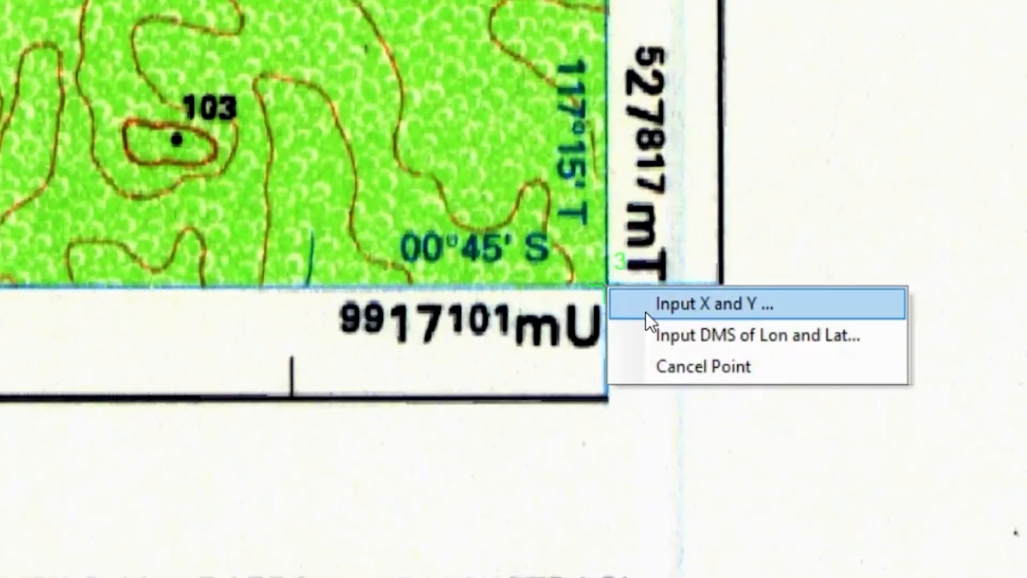
pyautogui.click(662, 335)
pyautogui.moveTo(484, 221); pyautogui.dragTo(801, 54)
pyautogui.doubleClick(773, 125)
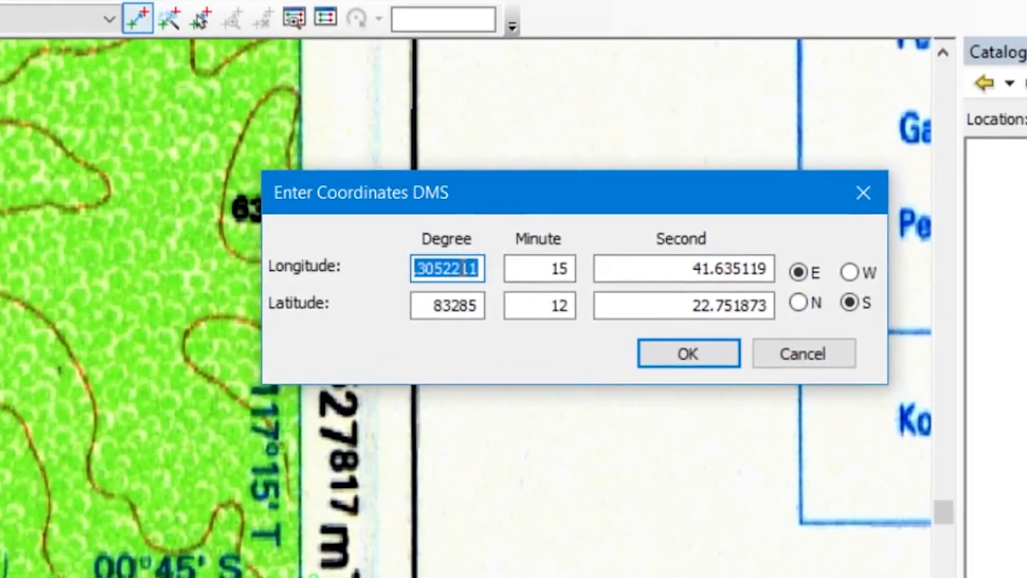
pyautogui.write('117')
pyautogui.press('Tab')
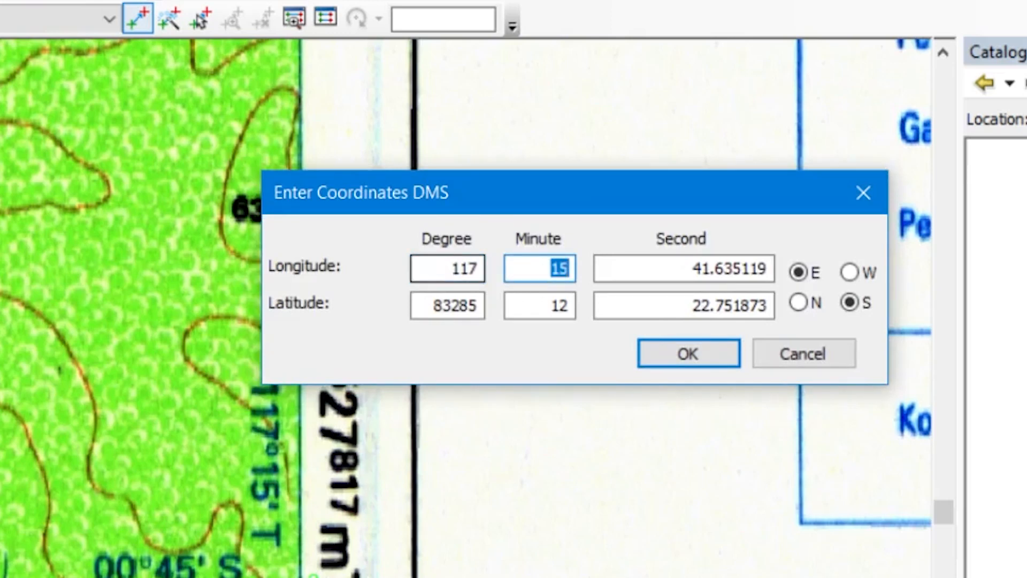
pyautogui.write('15')
pyautogui.press('Tab')
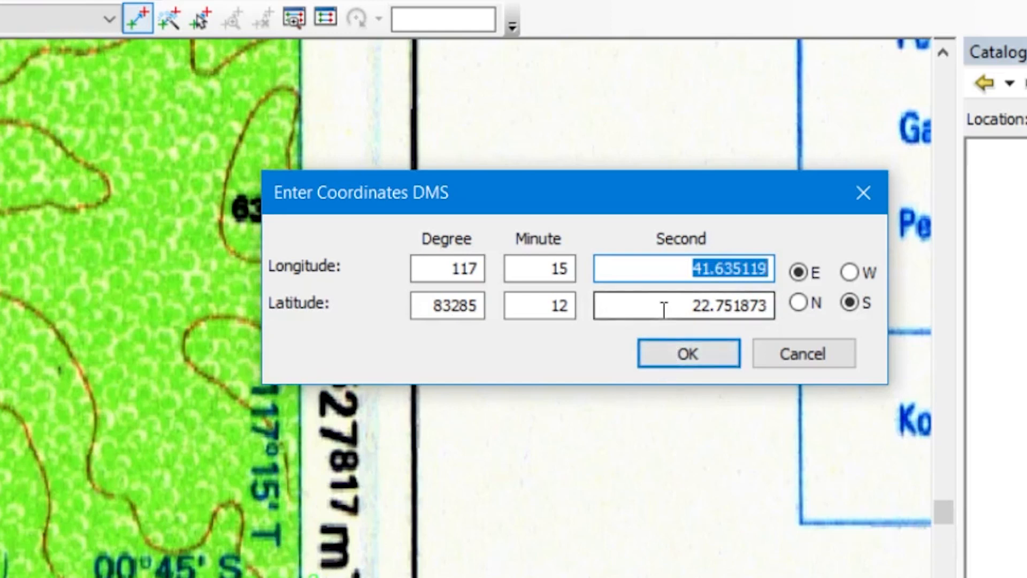
pyautogui.write('0')
# - Enter the third control point's latitude as 0° 45' 0" and confirm its coordinates
pyautogui.doubleClick(451, 301)
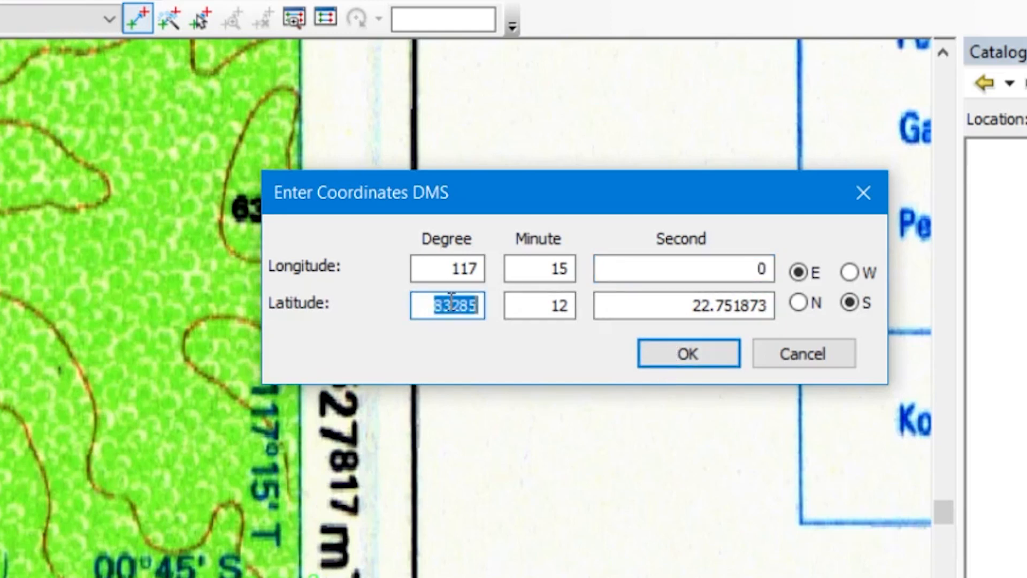
pyautogui.write('0')
pyautogui.press('Tab')
pyautogui.write('45')
pyautogui.press('Tab')
pyautogui.write('0')
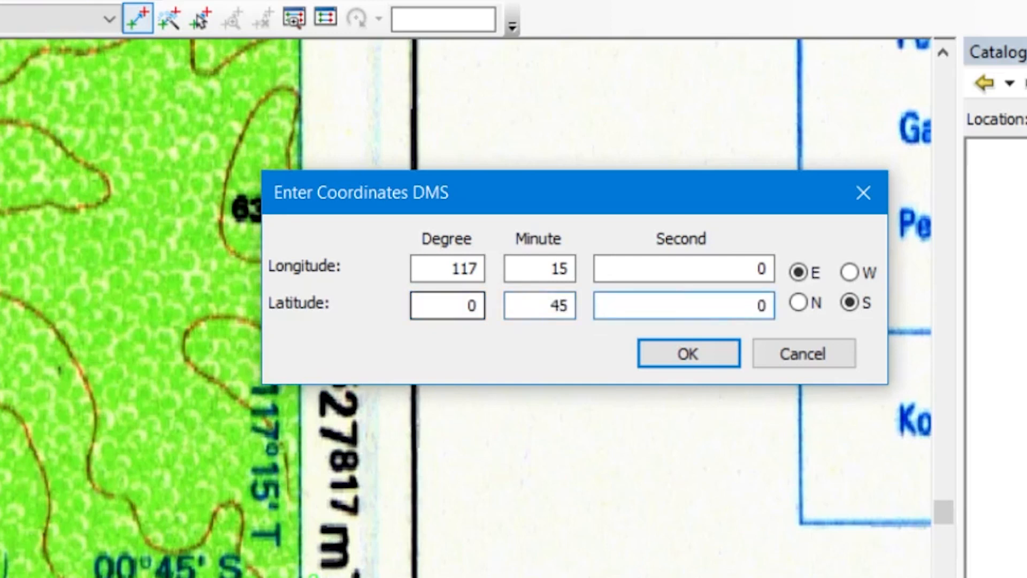
pyautogui.press('Return')
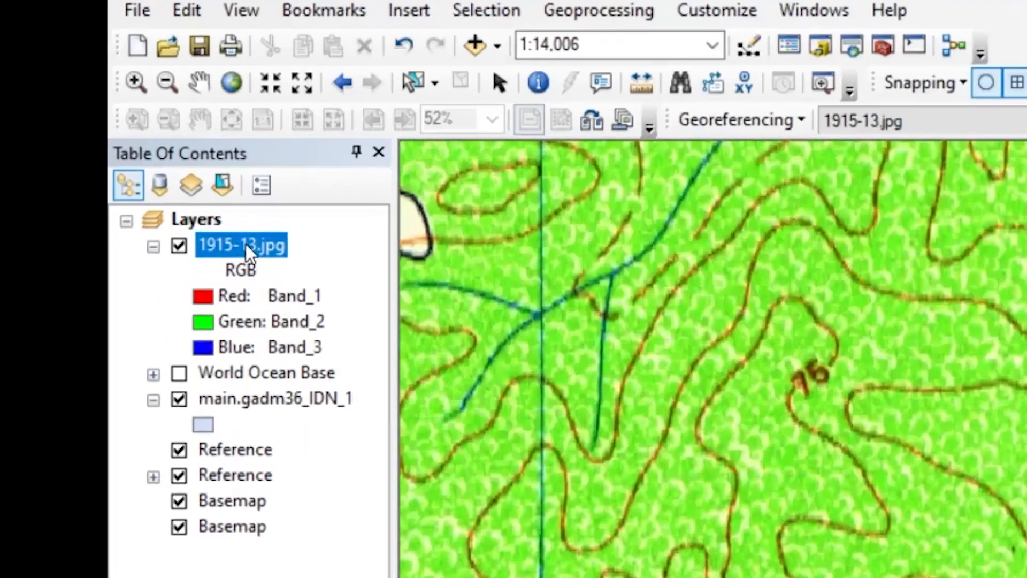
# - Place a fourth control point on the lower-left grid corner of the scanned map, where the 00°45' S and 117°00' T lines cross
pyautogui.rightClick(68, 143)
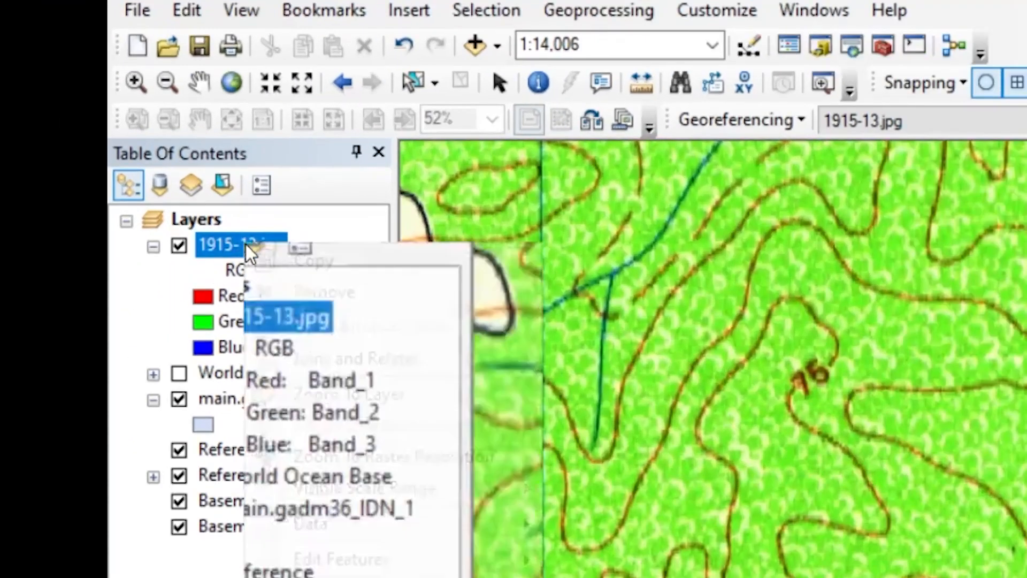
pyautogui.moveTo(102, 202)
pyautogui.click(335, 392)
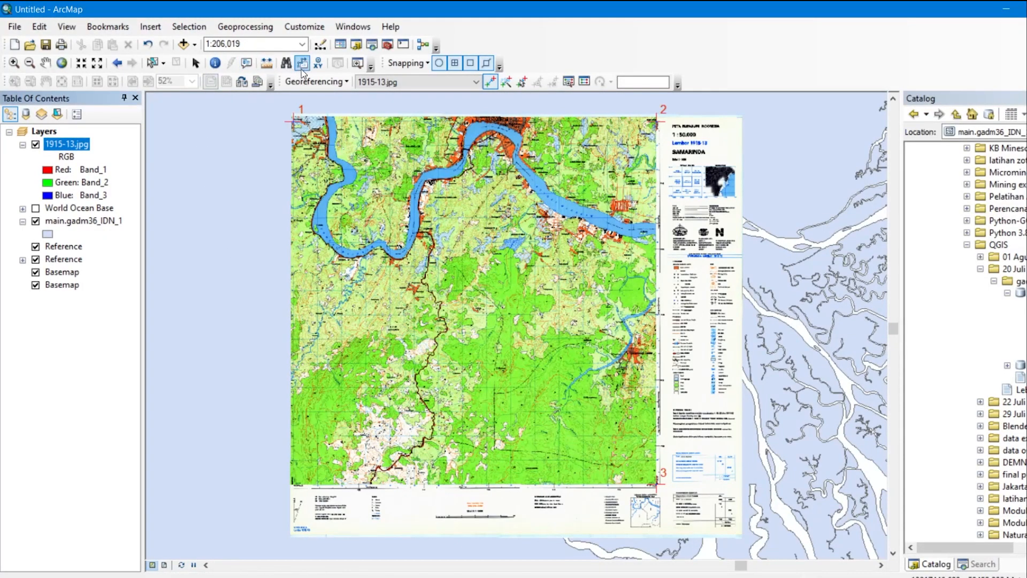
pyautogui.click(14, 62)
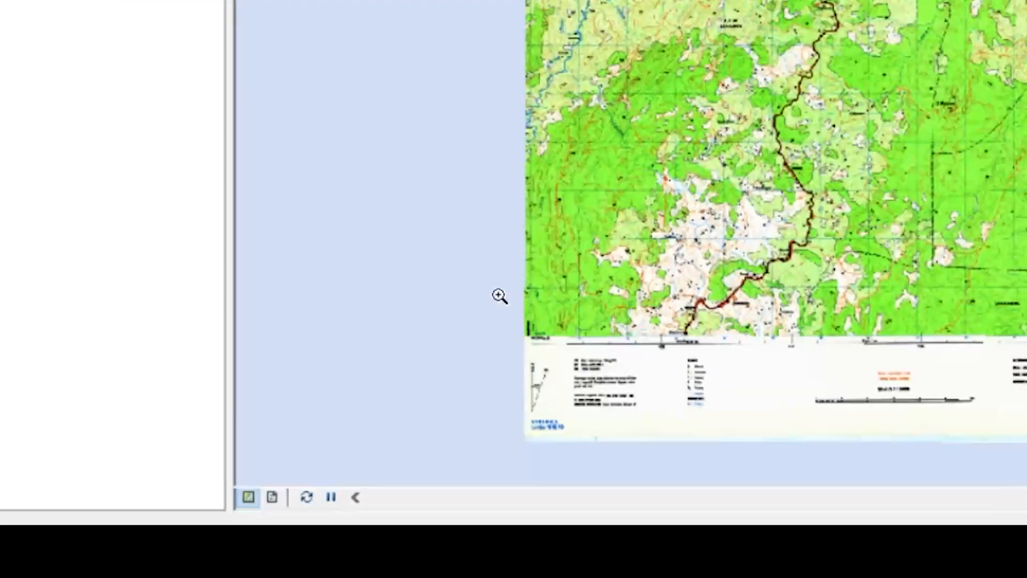
pyautogui.moveTo(497, 296); pyautogui.dragTo(597, 369)
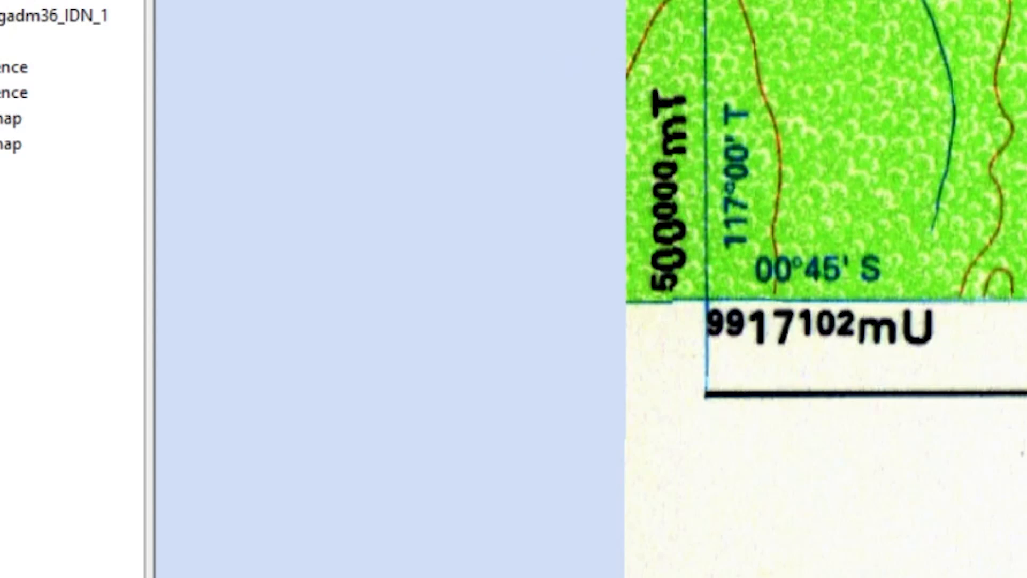
pyautogui.rightClick(707, 298)
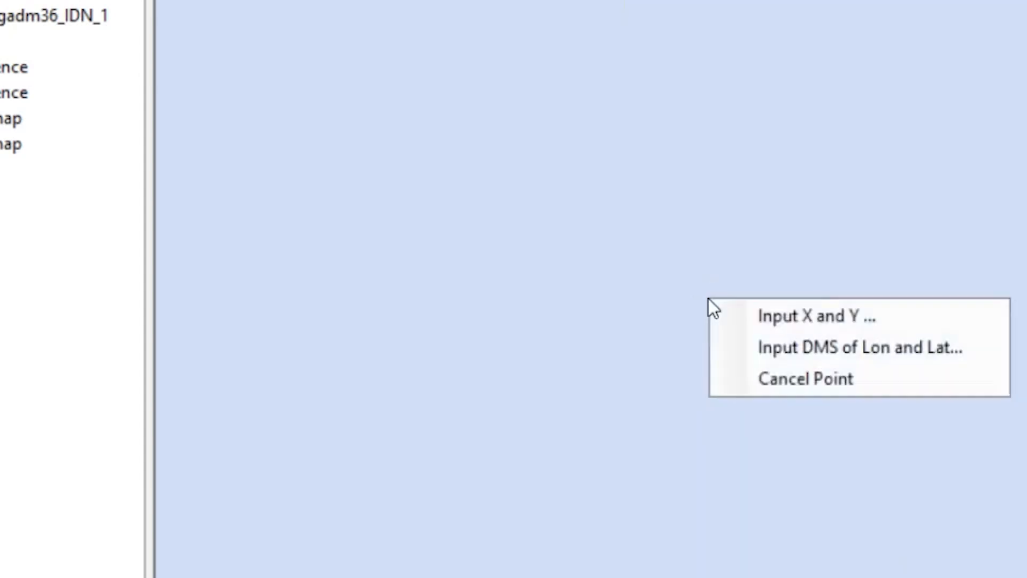
pyautogui.click(751, 352)
pyautogui.click(1021, 233)
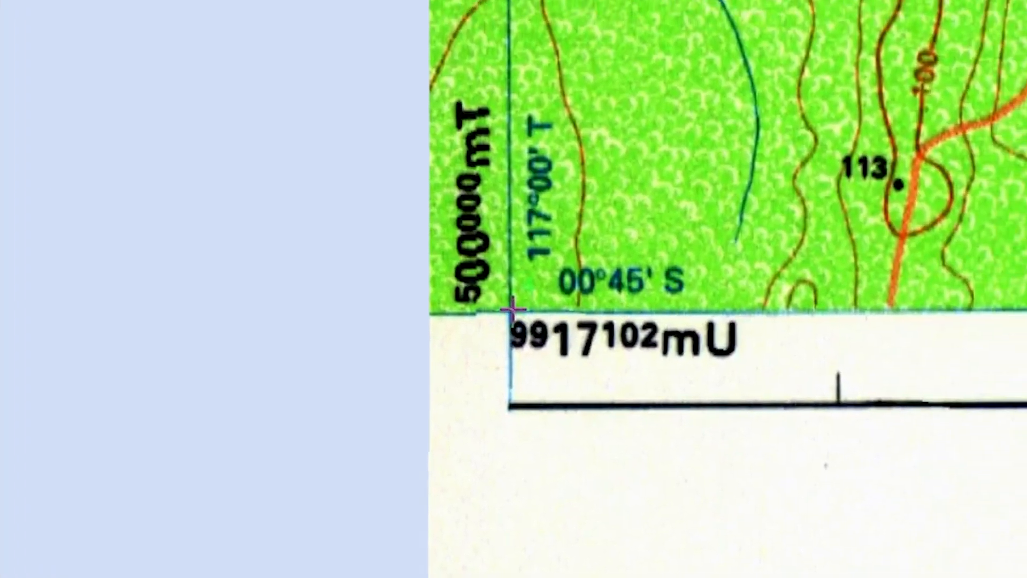
# - Enter the fourth control point's longitude in degrees, minutes and seconds as 117° 0' 0"
pyautogui.rightClick(709, 298)
pyautogui.click(538, 392)
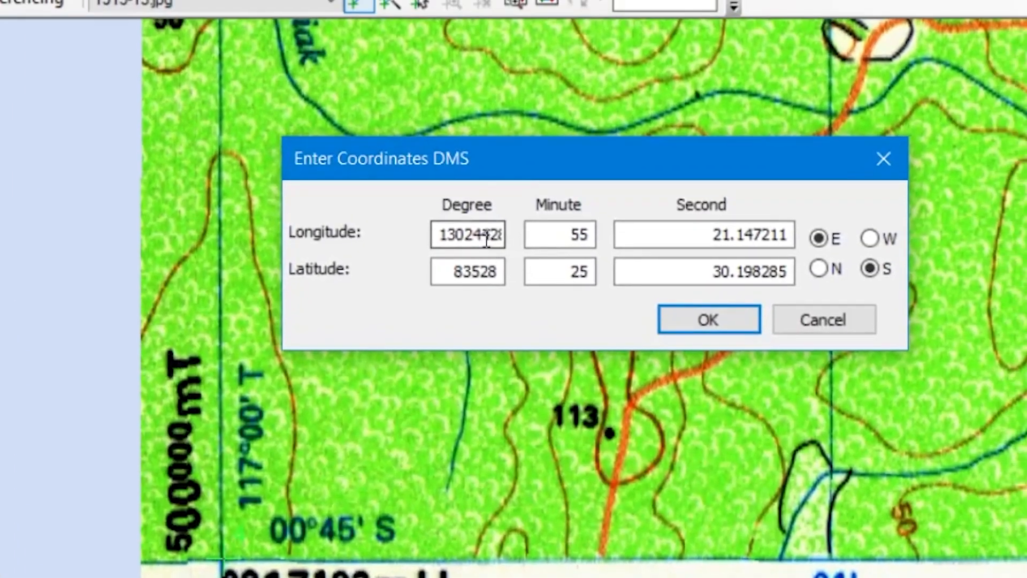
pyautogui.doubleClick(446, 331)
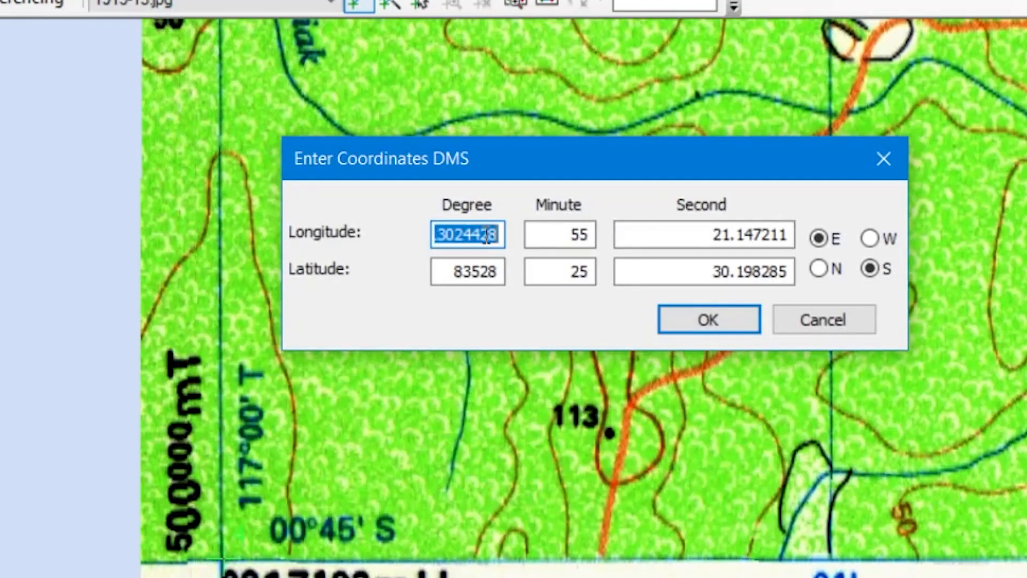
pyautogui.write('117')
pyautogui.press('Tab')
pyautogui.write('0')
pyautogui.press('Tab')
pyautogui.write('0')
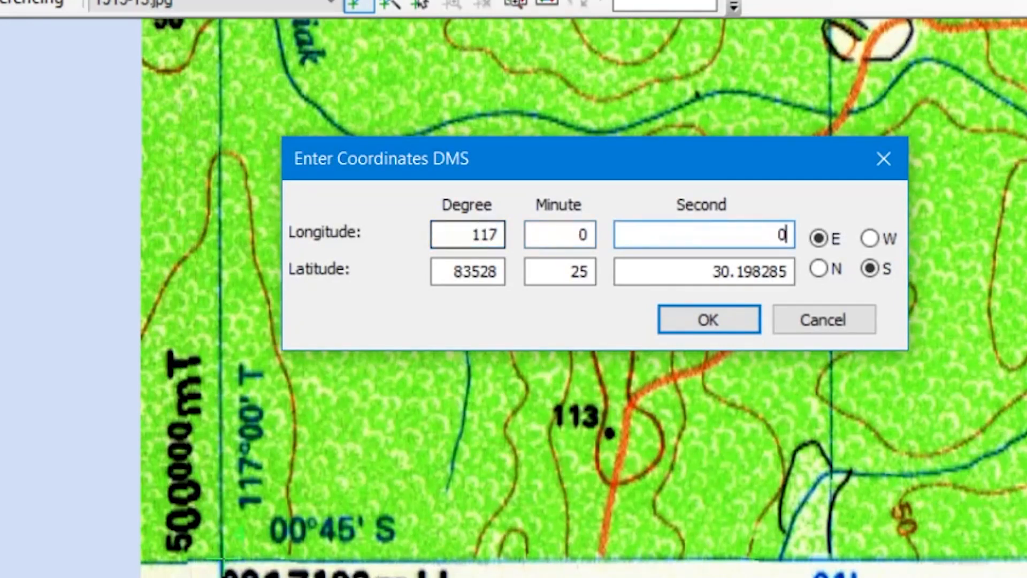
# - Enter the fourth control point's latitude as 0° 45' 0" and confirm its coordinates
pyautogui.doubleClick(458, 272)
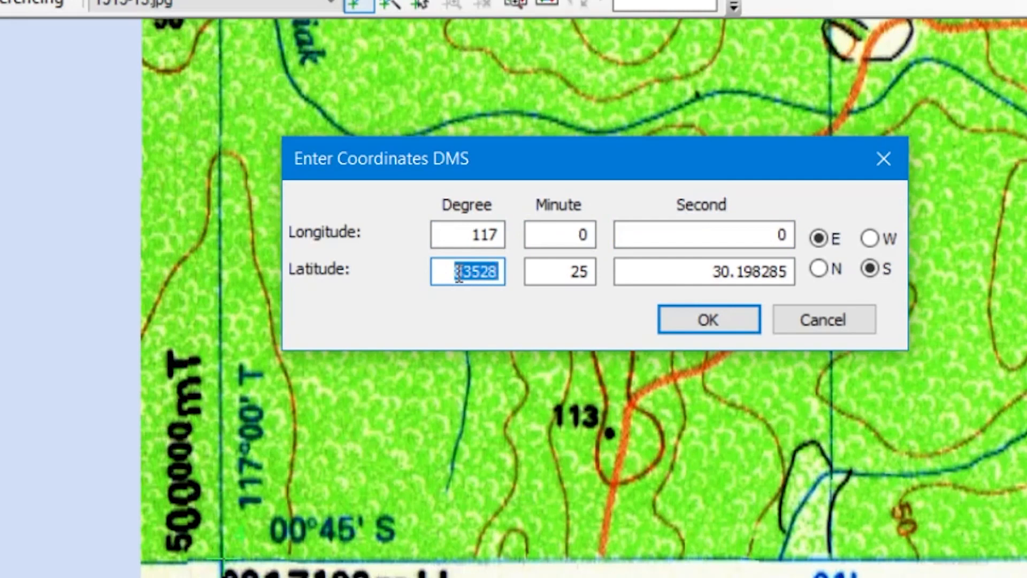
pyautogui.write('0')
pyautogui.press('Tab')
pyautogui.write('45')
pyautogui.press('Tab')
pyautogui.write('0')
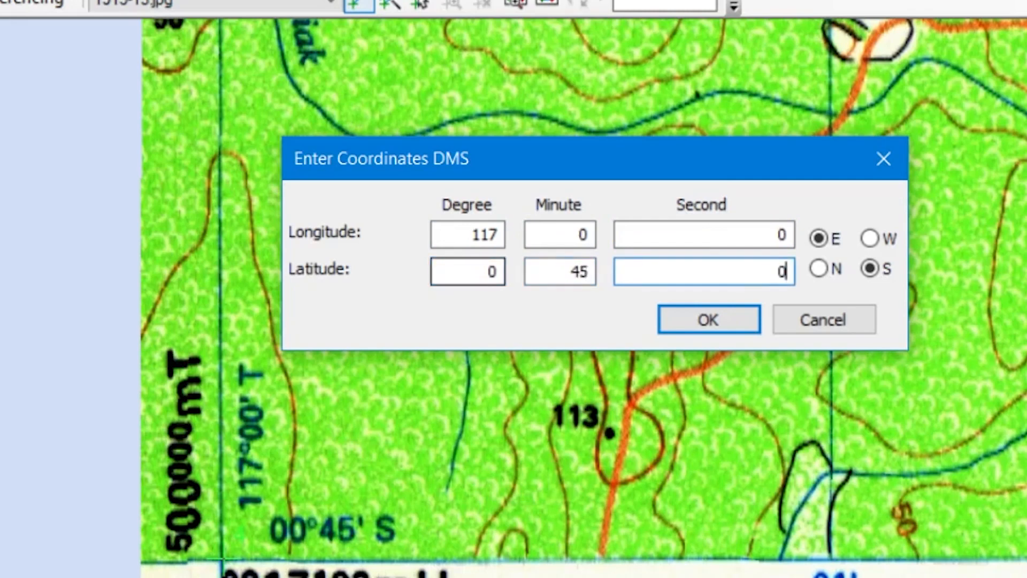
pyautogui.press('Return')
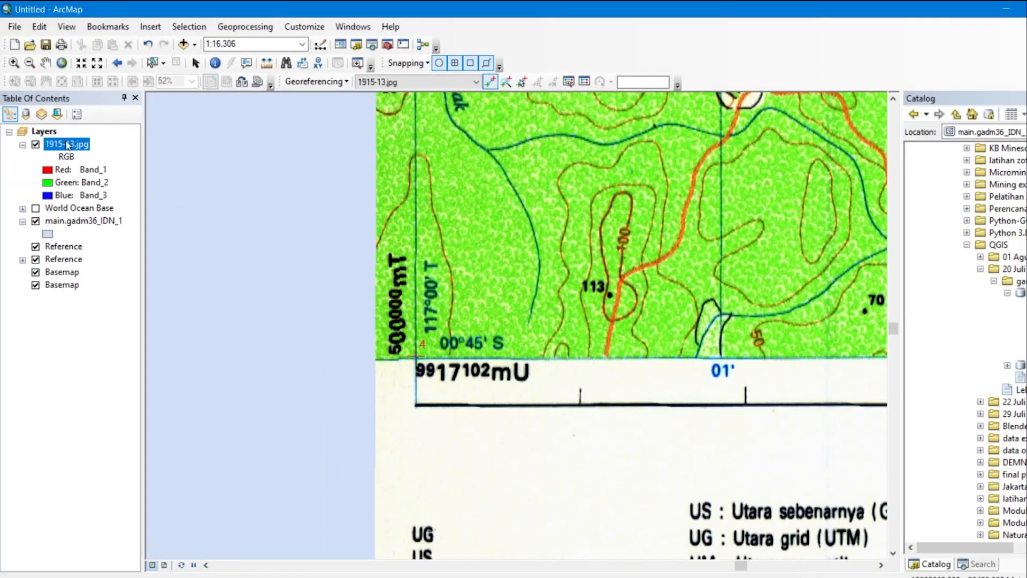
# - View the full extent of 1915-13.jpg and toggle its visibility to compare the control points with the layer beneath
pyautogui.rightClick(67, 145)
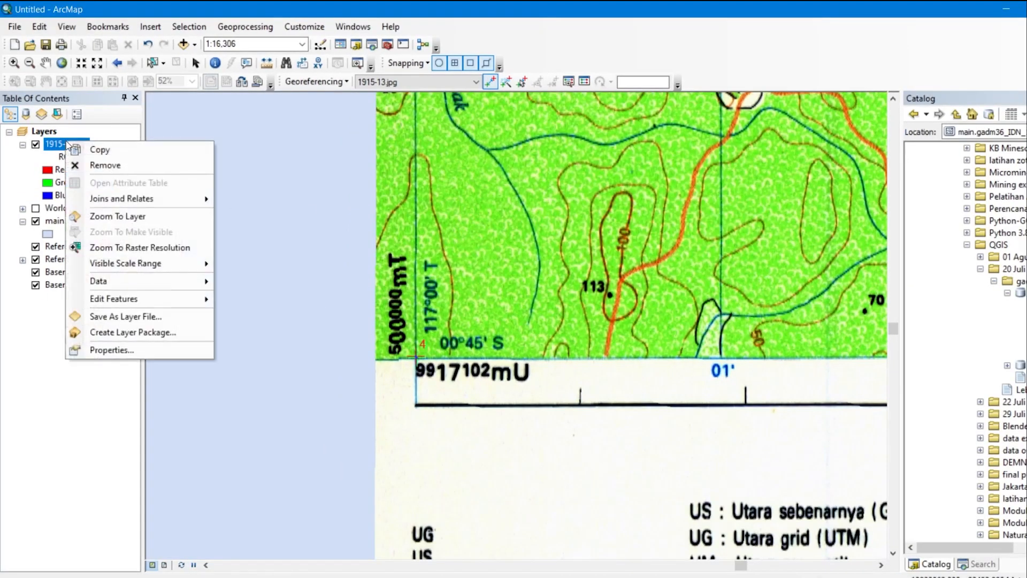
pyautogui.click(136, 216)
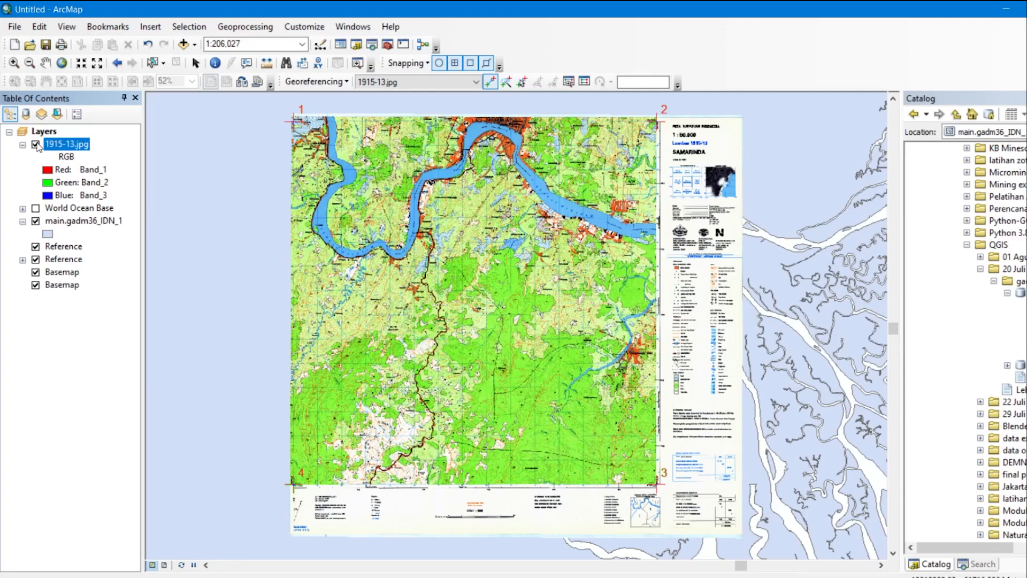
pyautogui.click(36, 144)
pyautogui.click(37, 145)
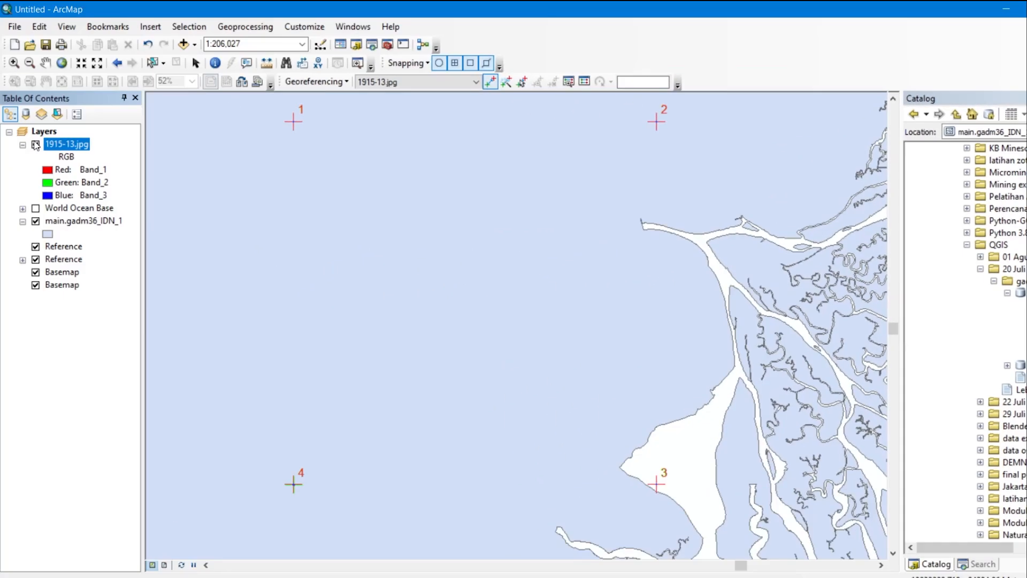
pyautogui.click(36, 145)
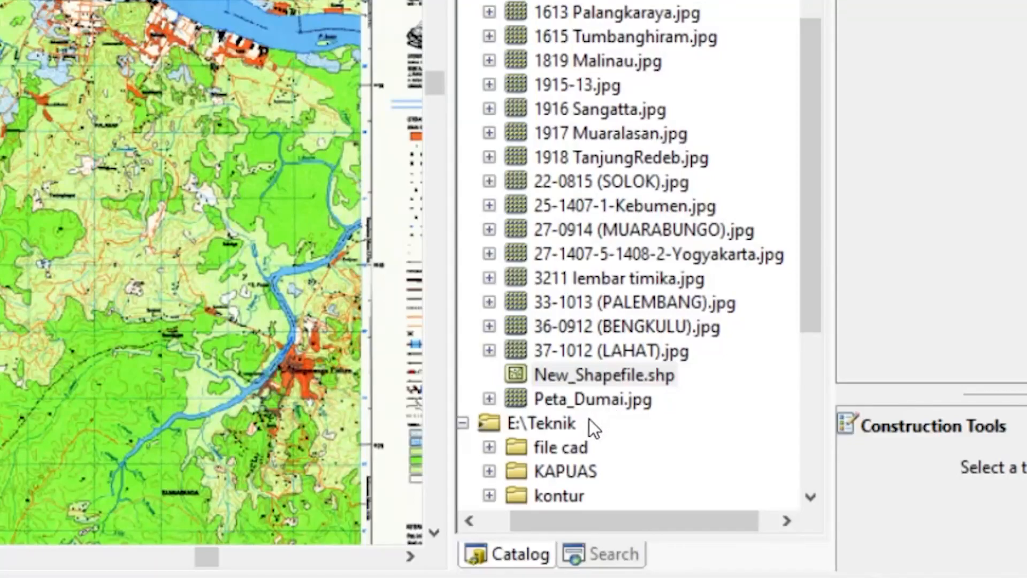
# - Delete New_Shapefile.shp from the PETA GEOLOGI folder and confirm the deletion
pyautogui.click(587, 374)
pyautogui.rightClick(587, 373)
pyautogui.click(734, 111)
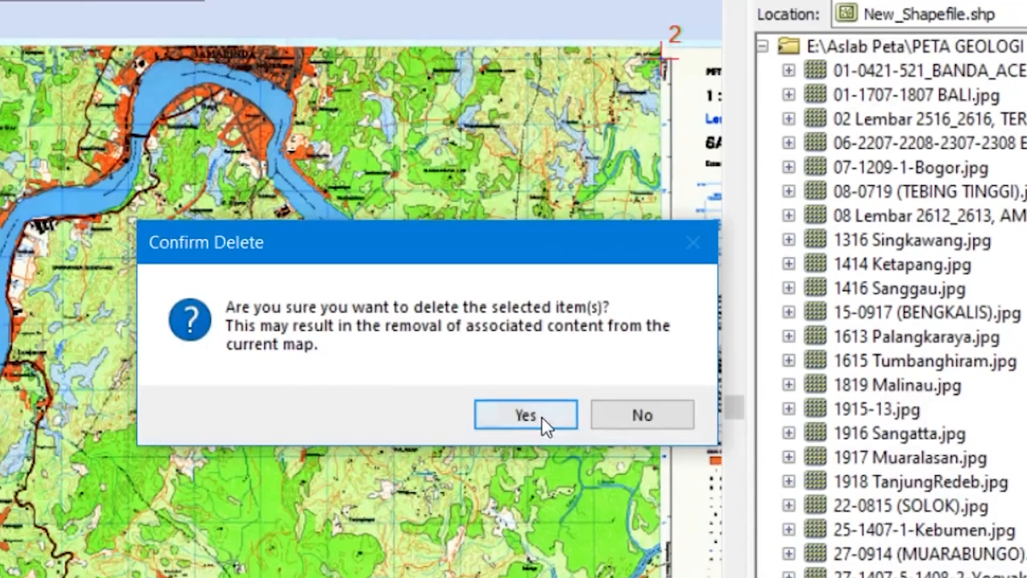
pyautogui.click(227, 91)
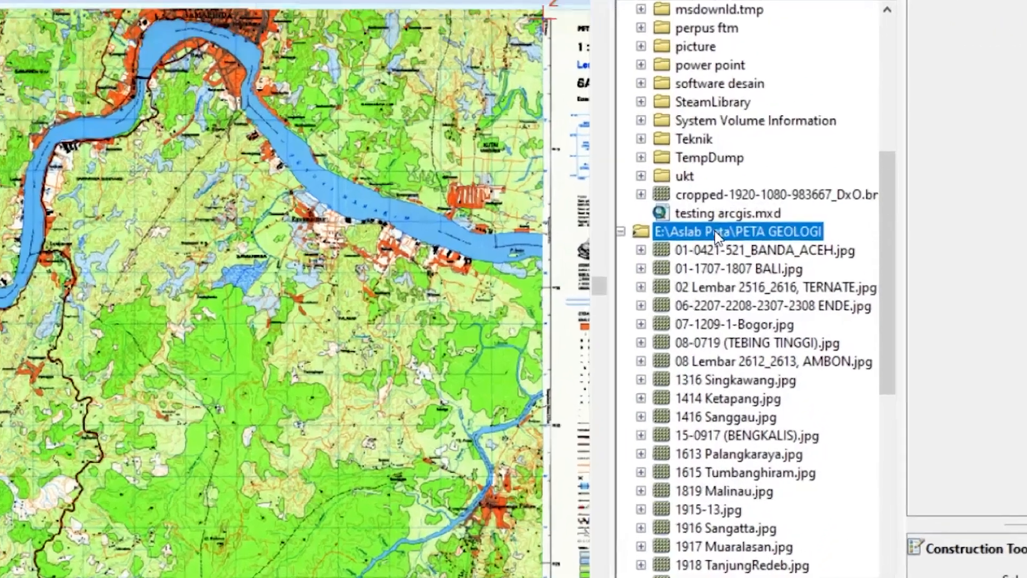
# - Set up a new shapefile in the E:\Aslab Peta\PETA GEOLOGI folder, named Bagian with feature type Polygon
pyautogui.rightClick(775, 292)
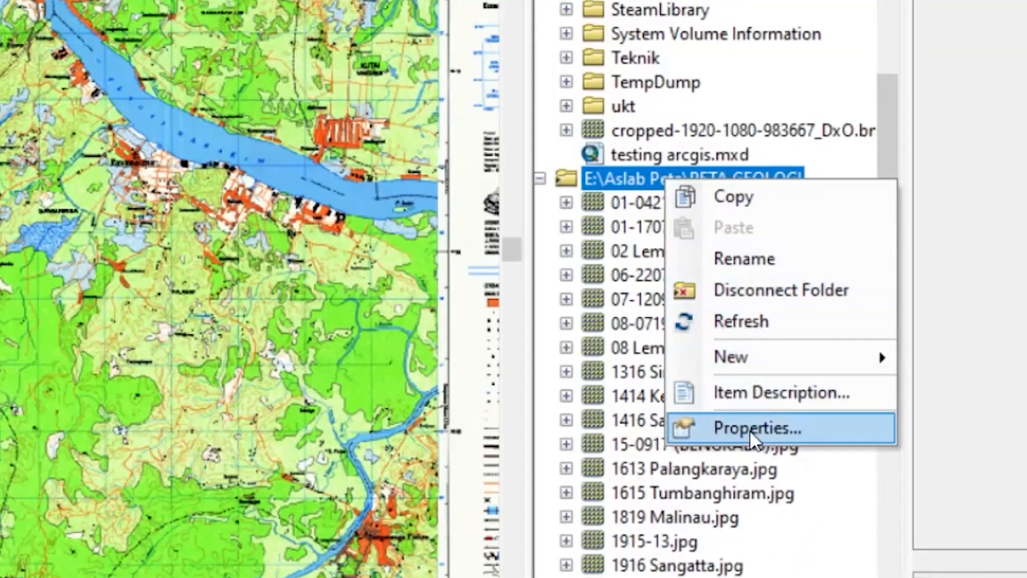
pyautogui.moveTo(800, 372)
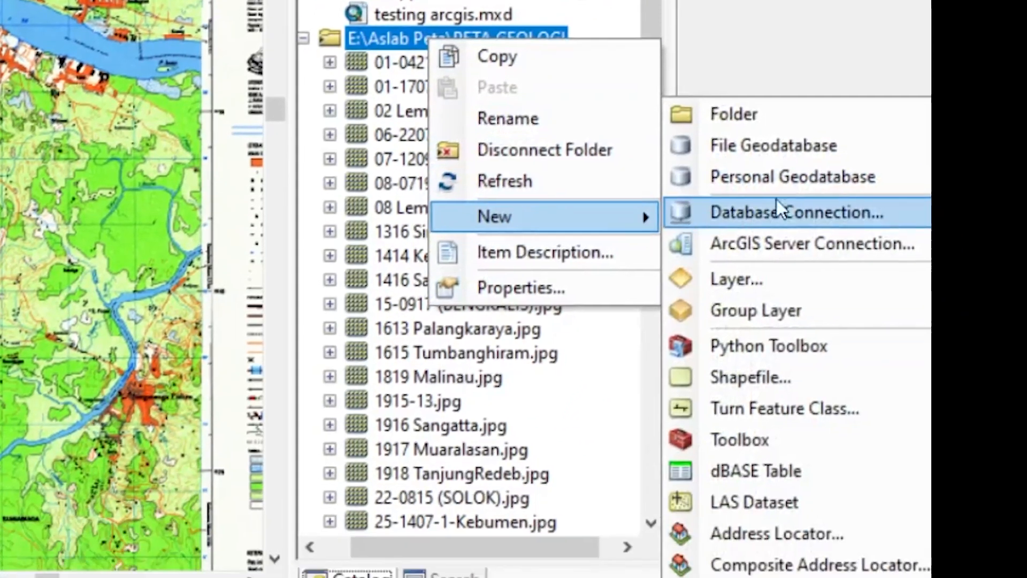
pyautogui.click(805, 381)
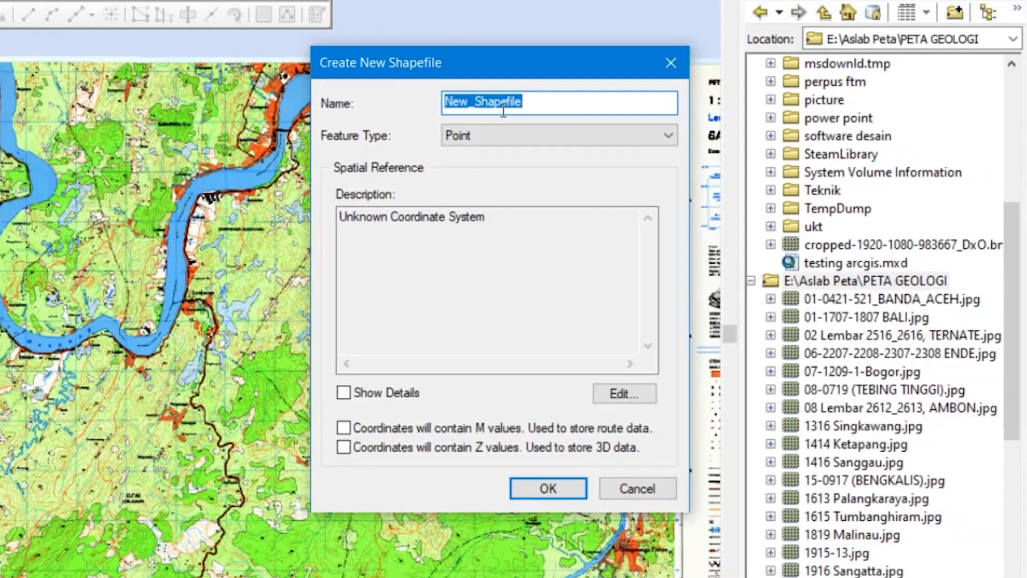
pyautogui.write('Bagian')
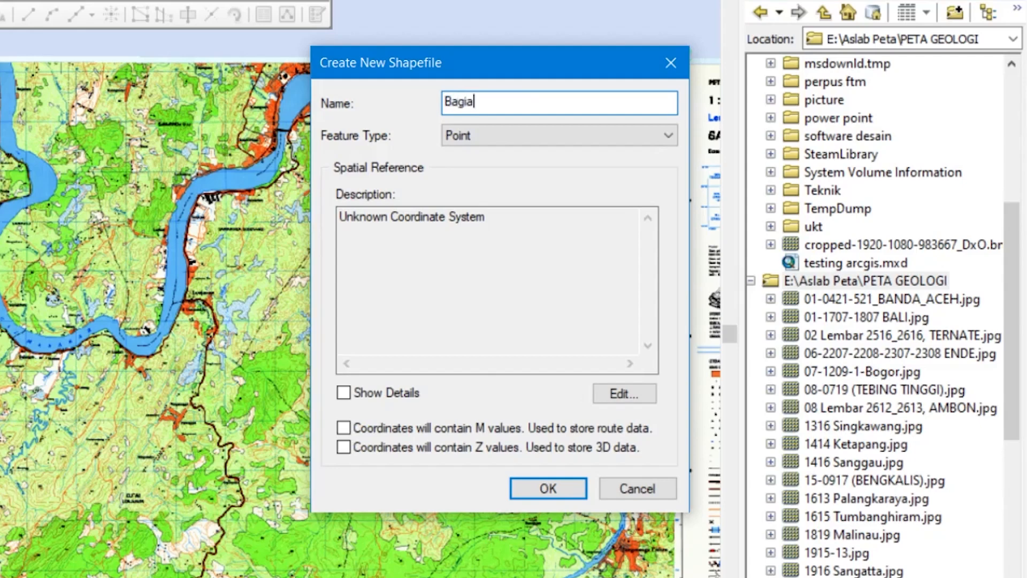
pyautogui.click(481, 136)
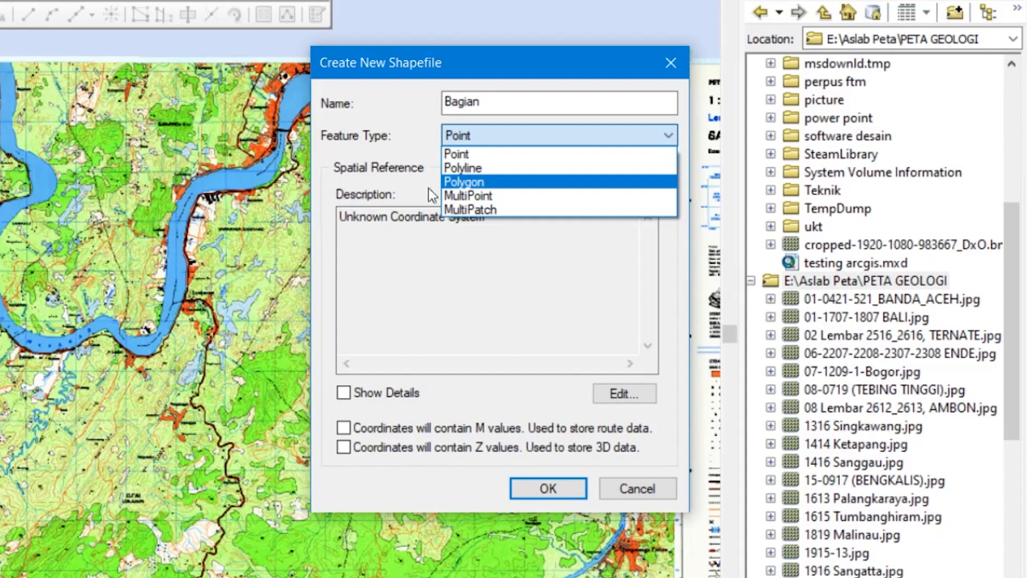
pyautogui.click(517, 185)
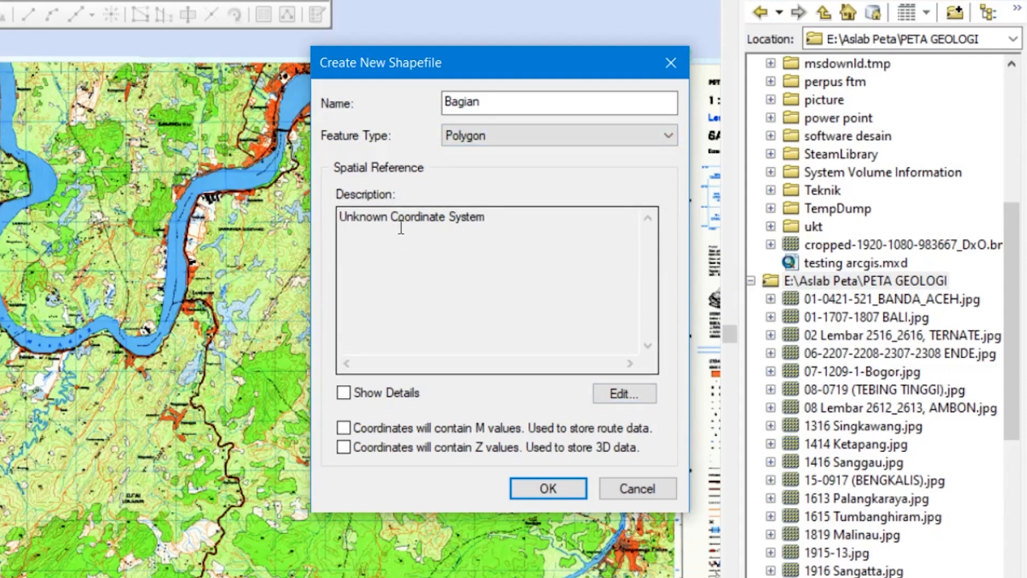
# - Assign the WGS 1984 coordinate system to the Bagian shapefile and create it
pyautogui.click(617, 393)
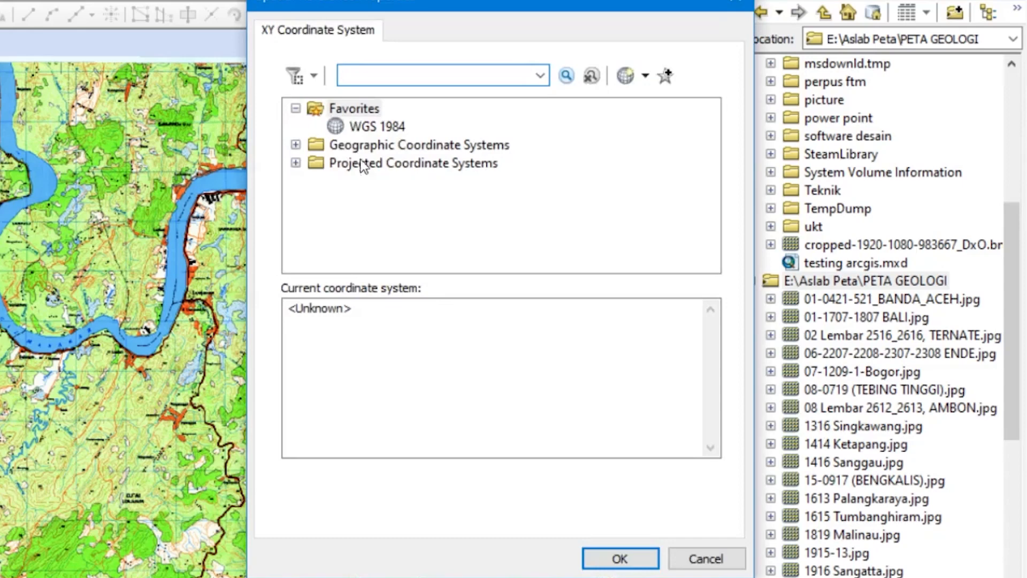
pyautogui.click(378, 128)
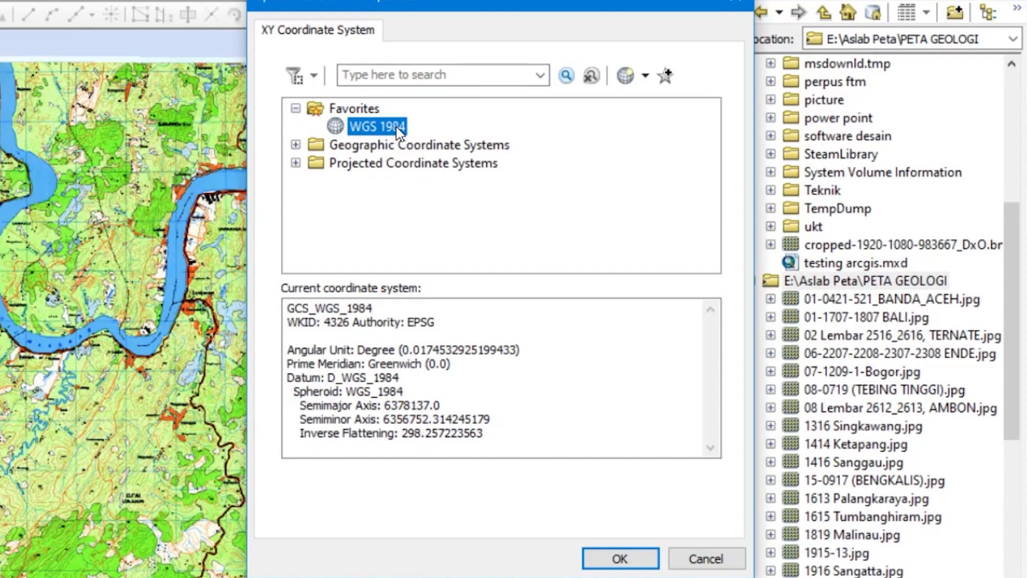
pyautogui.click(607, 554)
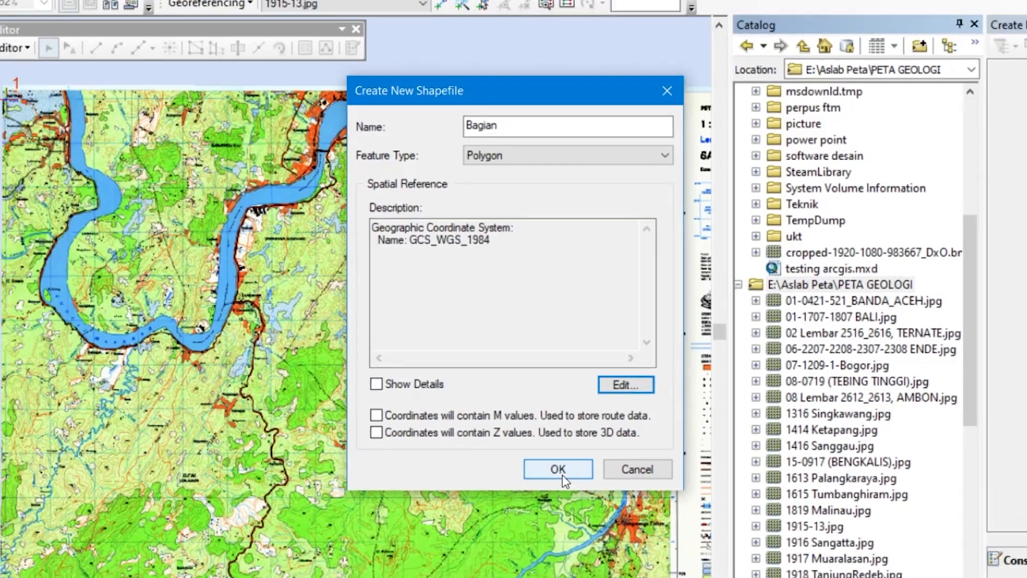
pyautogui.click(553, 495)
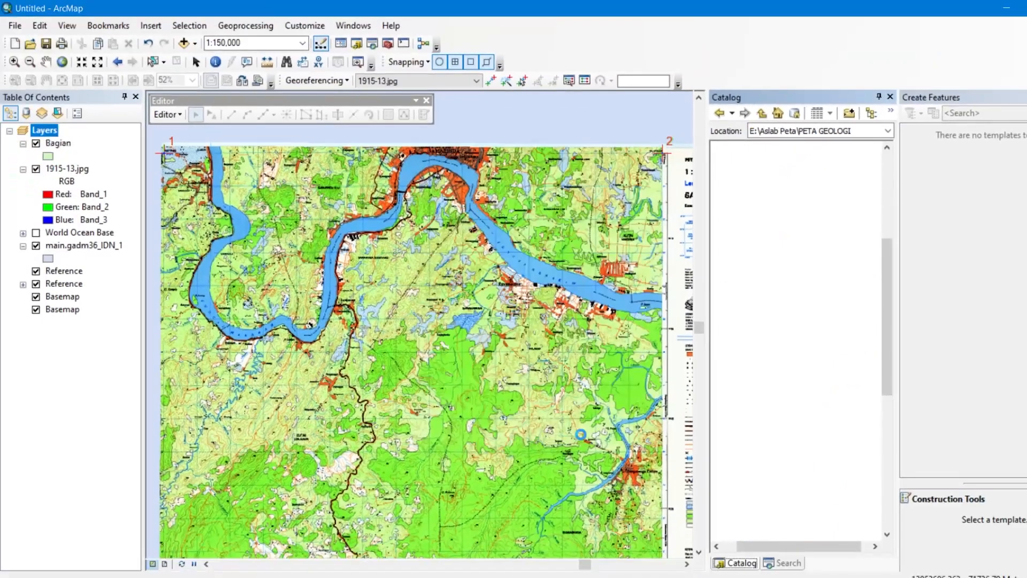
# - Add a text field named Keterangan with length 50 to the Bagian layer's attribute table
pyautogui.rightClick(50, 157)
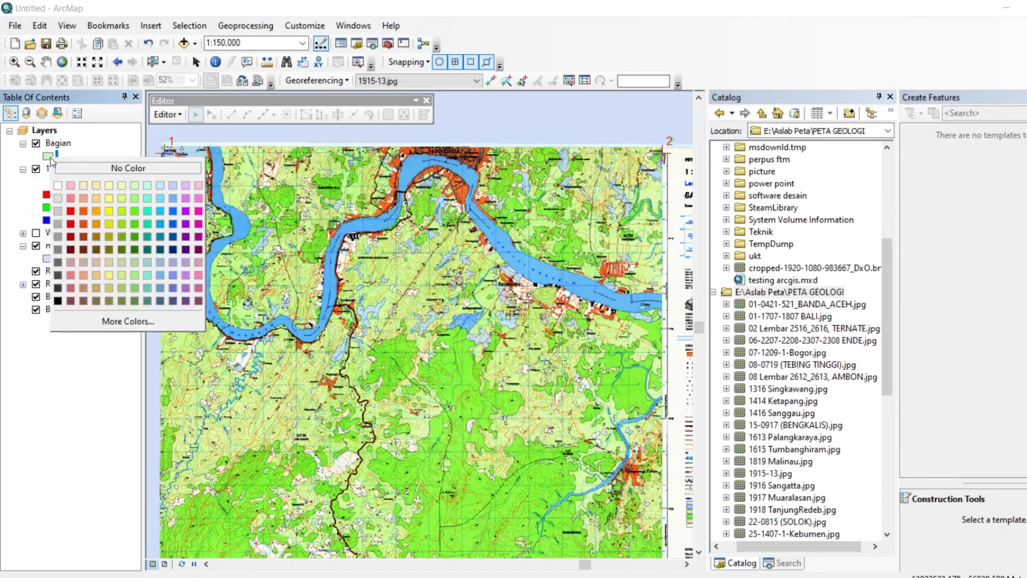
pyautogui.click(58, 143)
pyautogui.rightClick(57, 145)
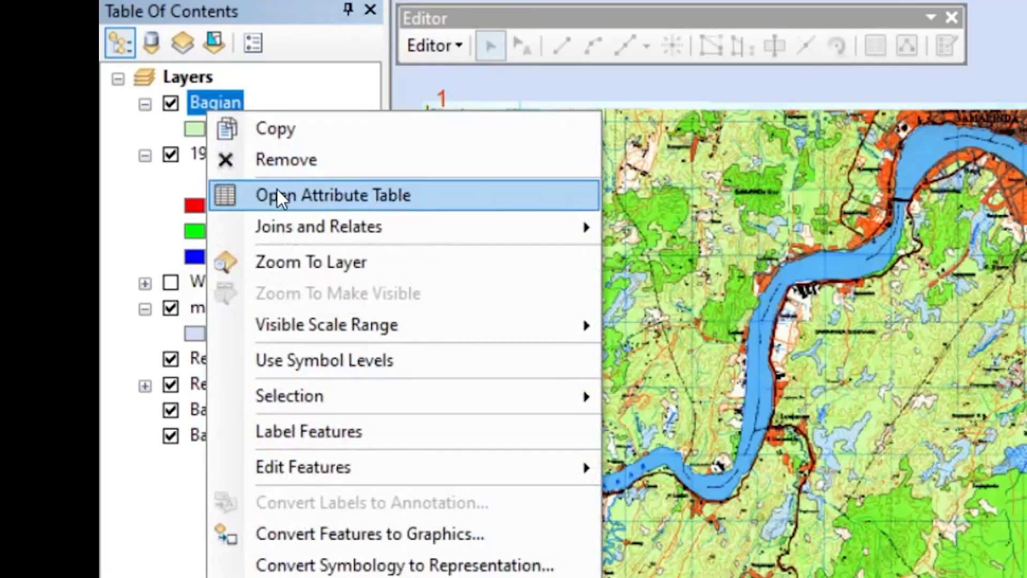
pyautogui.click(62, 191)
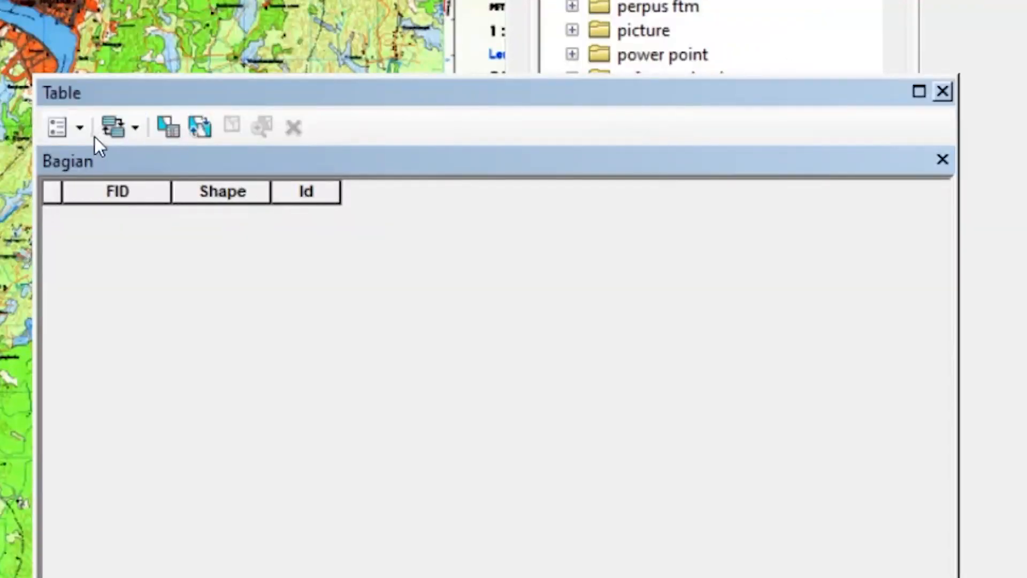
pyautogui.click(73, 133)
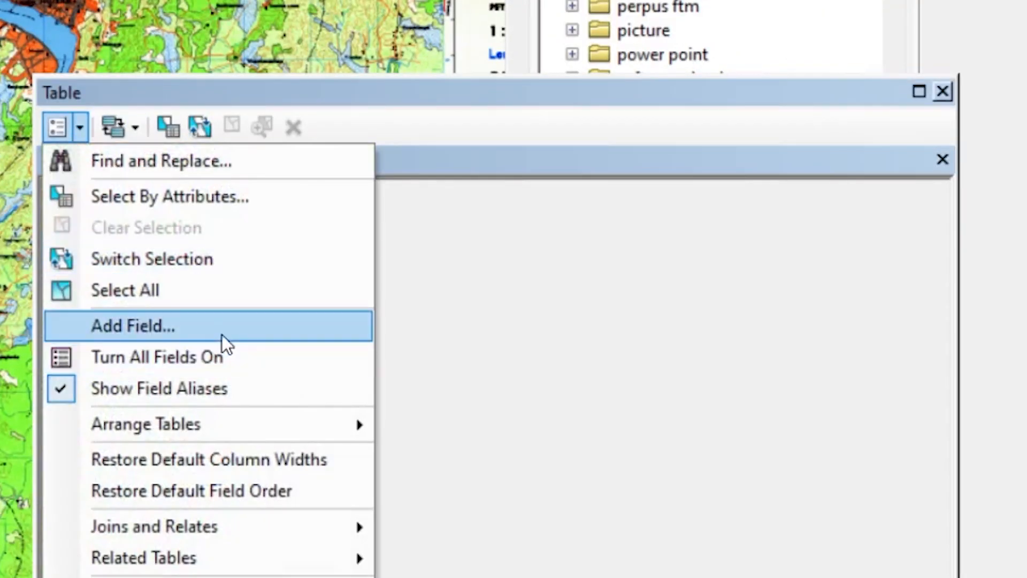
pyautogui.click(223, 335)
pyautogui.write('Keterangan')
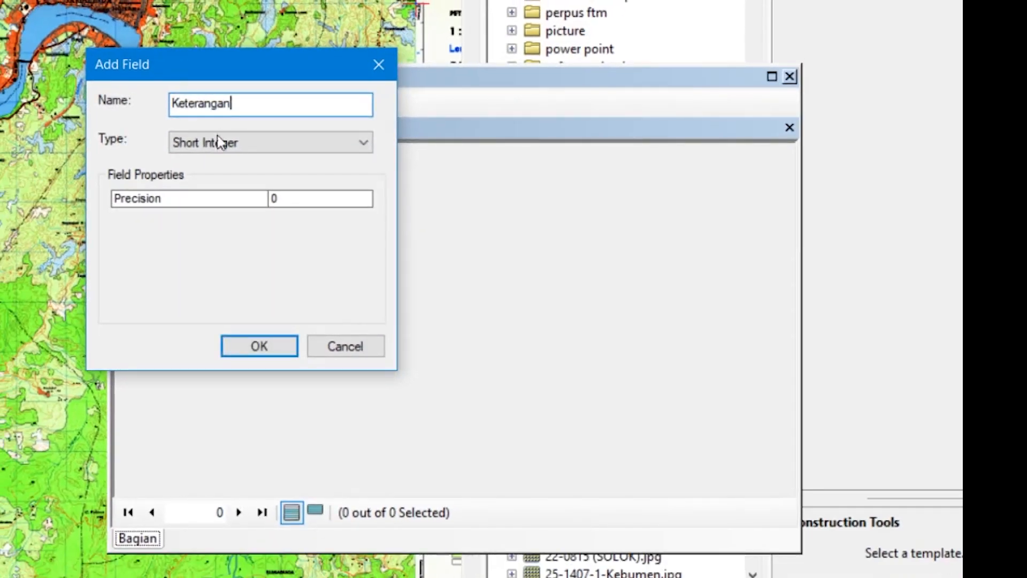
pyautogui.click(244, 142)
pyautogui.click(210, 224)
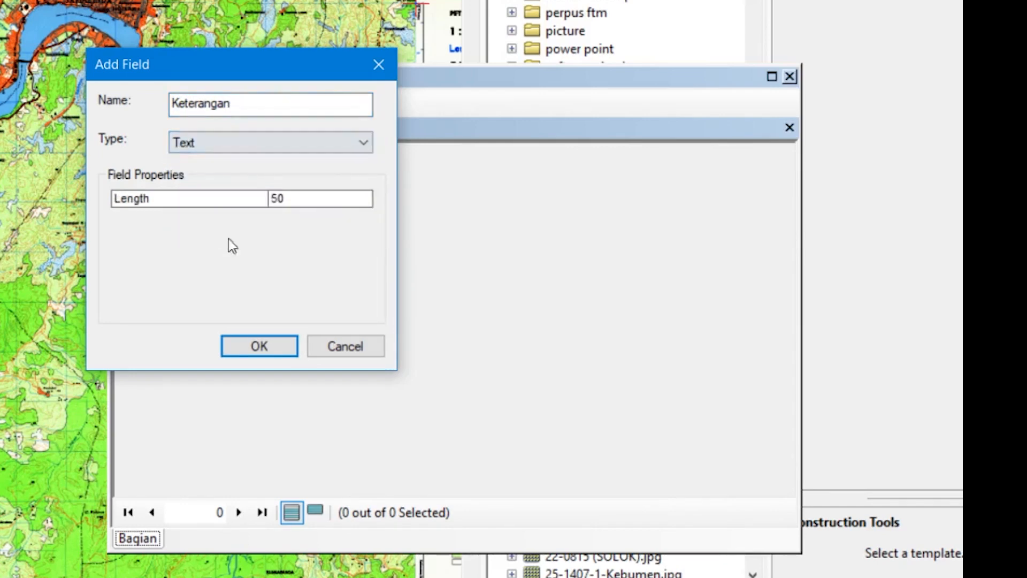
pyautogui.click(277, 353)
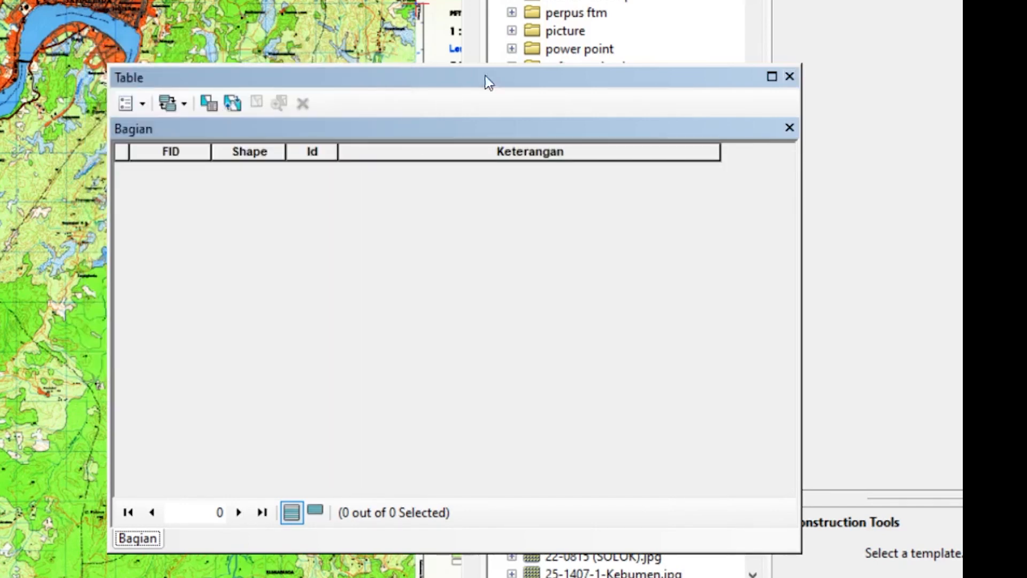
# - Close the Bagian attribute table and start an edit session on the Bagian layer
pyautogui.moveTo(419, 84); pyautogui.dragTo(384, 133)
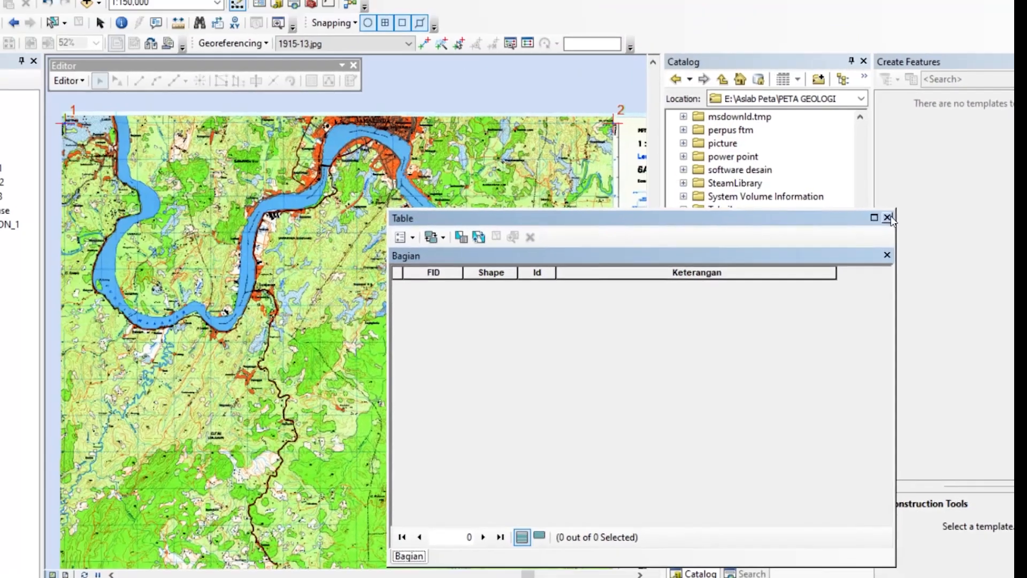
pyautogui.click(887, 218)
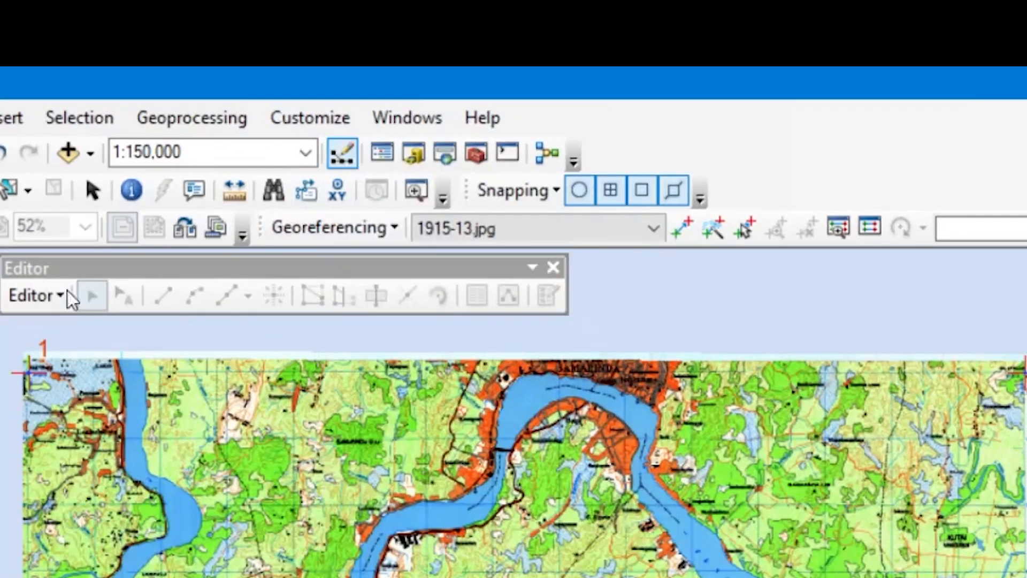
pyautogui.click(53, 296)
pyautogui.click(88, 328)
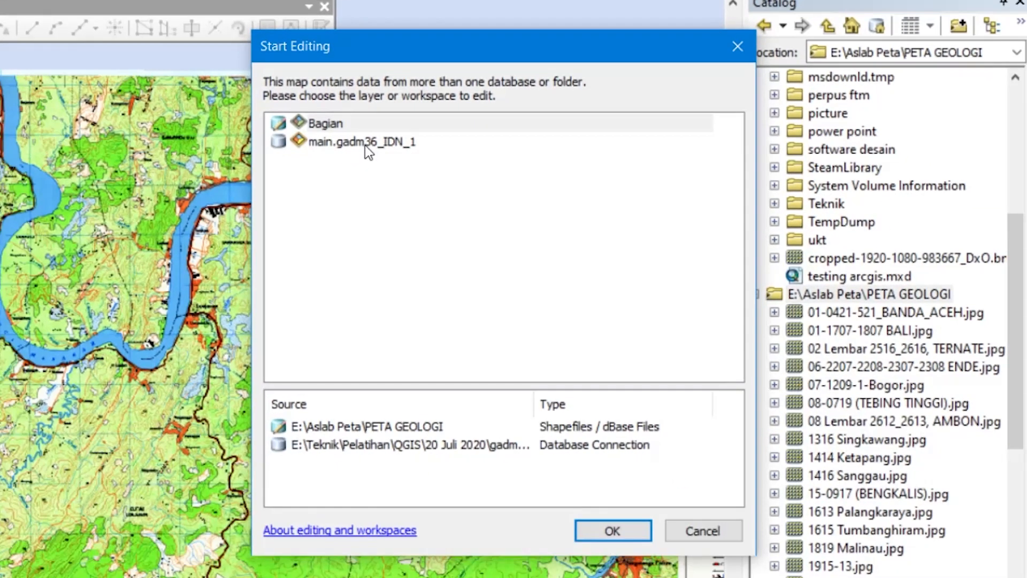
pyautogui.click(316, 125)
pyautogui.click(625, 531)
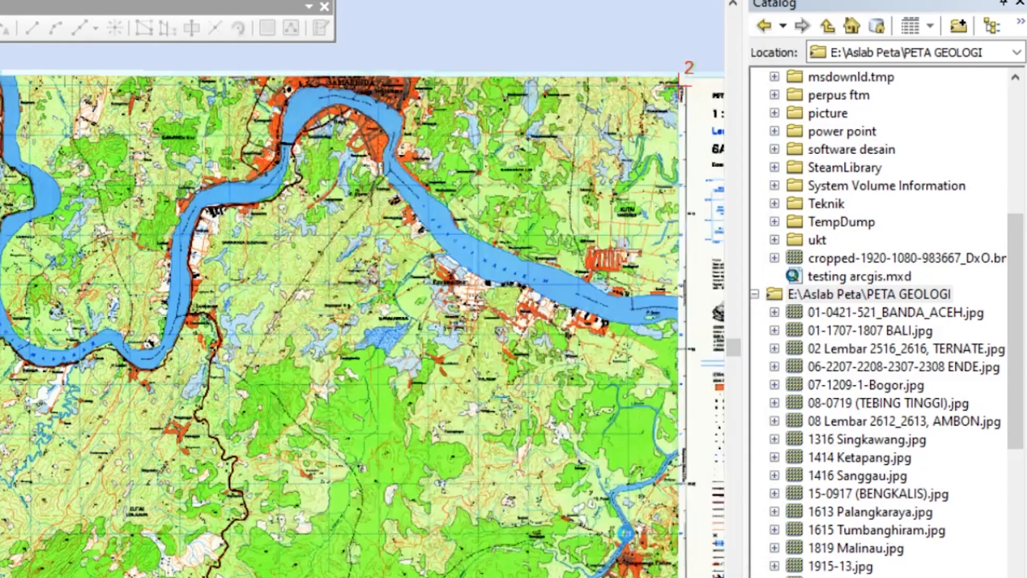
pyautogui.click(270, 504)
pyautogui.click(637, 535)
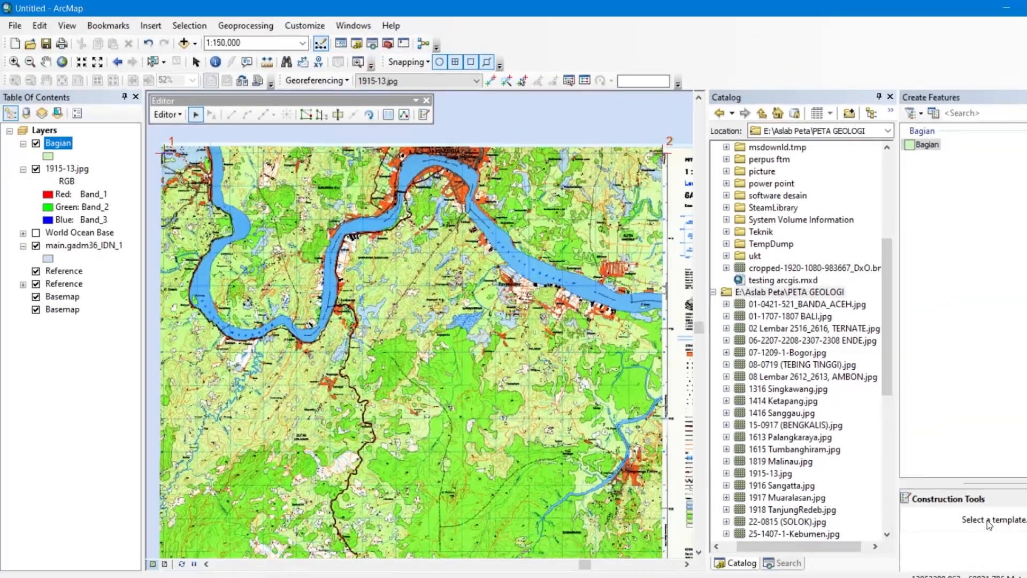
# - Digitize a Bagian polygon following the river's north bank from the map's upper edge to its east edge, closing it at the northeast corner
pyautogui.click(927, 144)
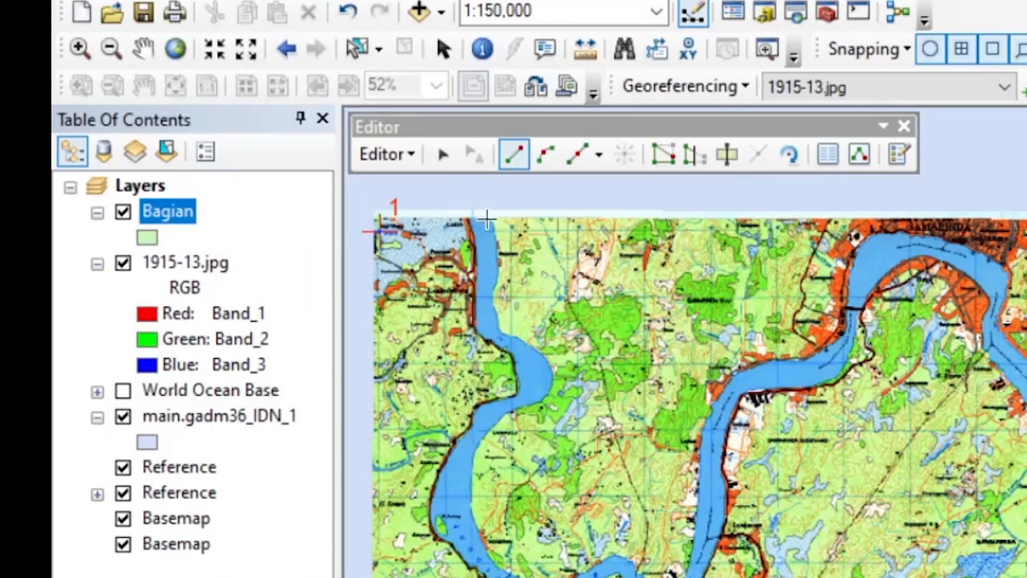
pyautogui.click(489, 217)
pyautogui.click(499, 237)
pyautogui.click(503, 273)
pyautogui.click(492, 305)
pyautogui.click(509, 330)
pyautogui.click(537, 342)
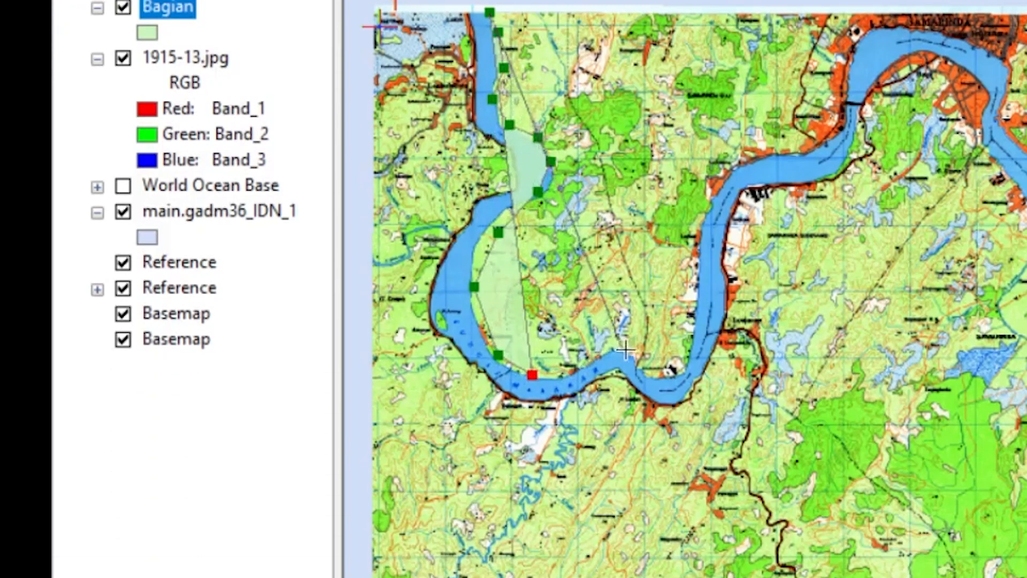
pyautogui.click(580, 370)
pyautogui.click(611, 350)
pyautogui.click(636, 355)
pyautogui.click(674, 366)
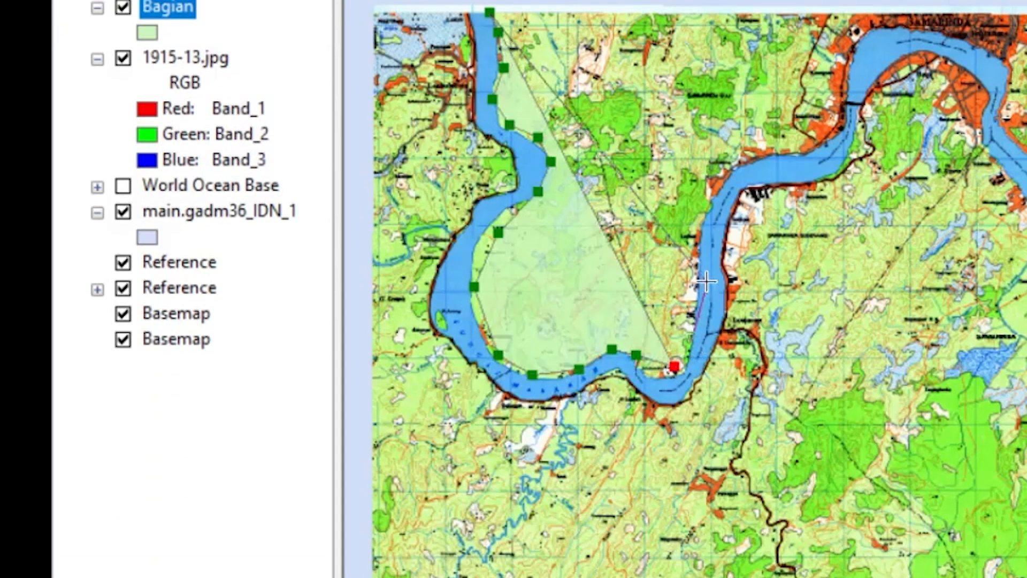
pyautogui.click(691, 340)
pyautogui.click(704, 275)
pyautogui.click(710, 191)
pyautogui.click(731, 166)
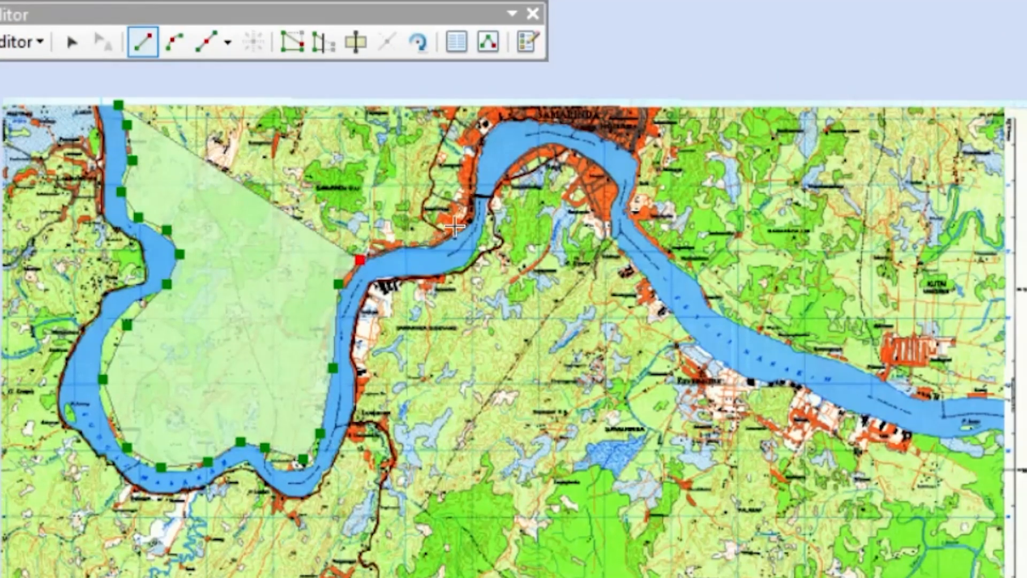
pyautogui.click(419, 244)
pyautogui.click(461, 218)
pyautogui.click(472, 147)
pyautogui.click(519, 114)
pyautogui.click(559, 131)
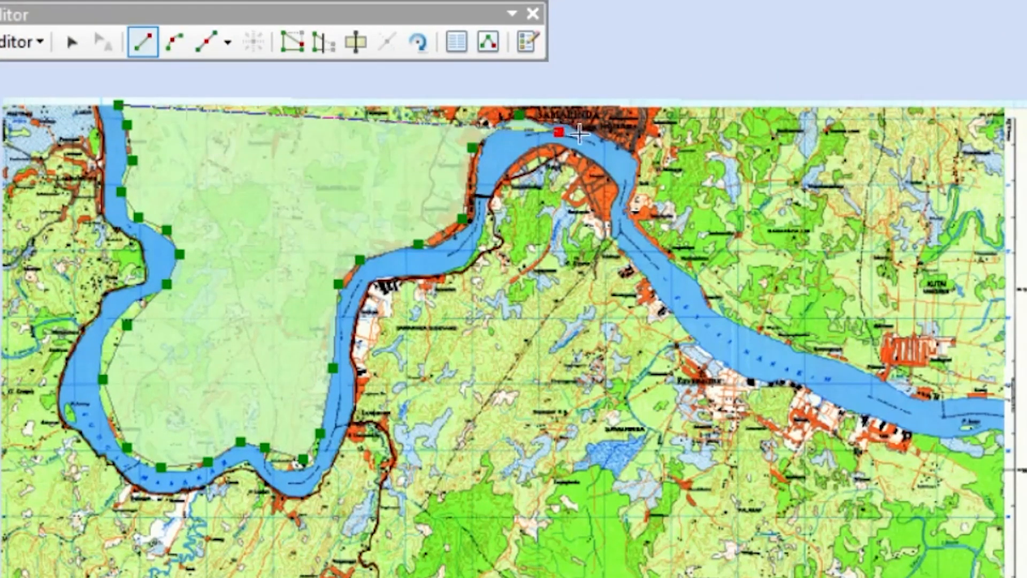
pyautogui.click(645, 146)
pyautogui.click(637, 205)
pyautogui.click(662, 234)
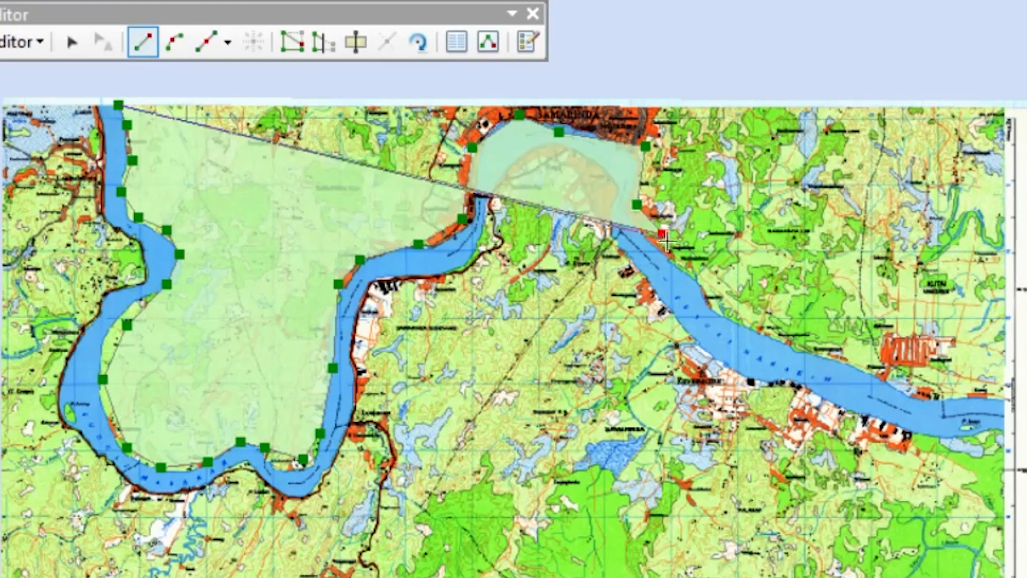
pyautogui.click(692, 282)
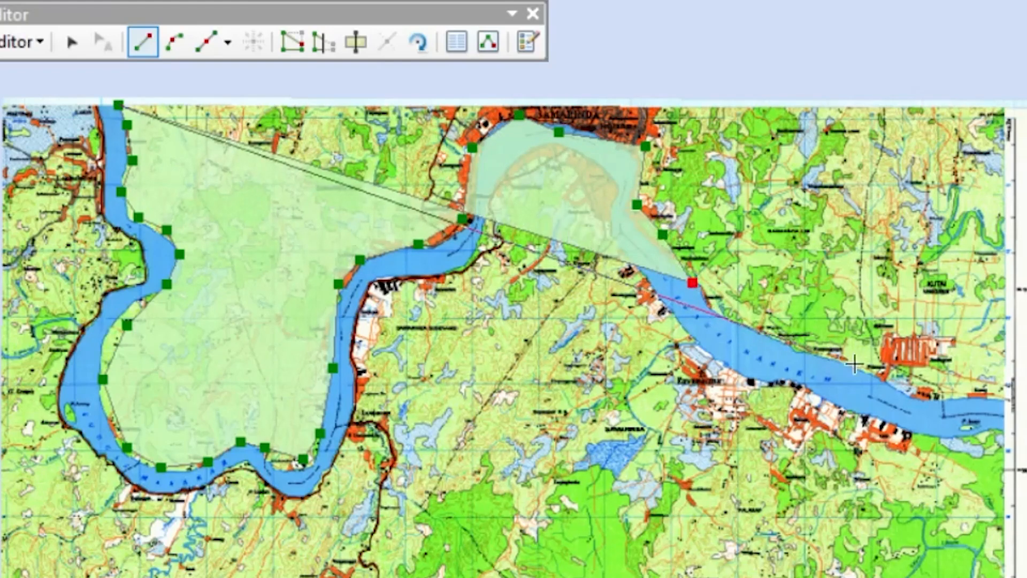
pyautogui.click(715, 317)
pyautogui.click(791, 339)
pyautogui.click(918, 400)
pyautogui.click(968, 399)
pyautogui.click(1000, 399)
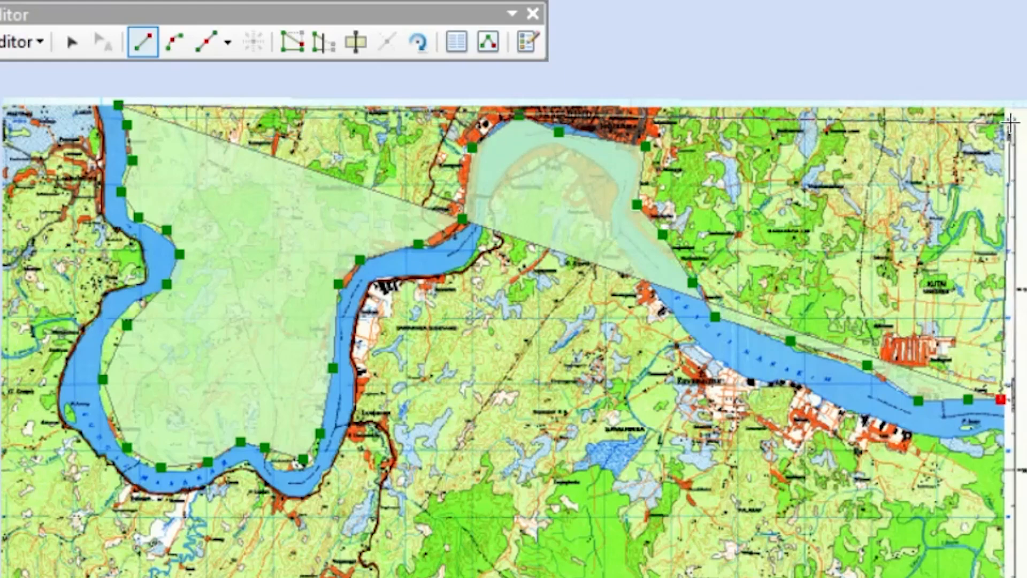
pyautogui.click(1010, 122)
pyautogui.rightClick(1010, 122)
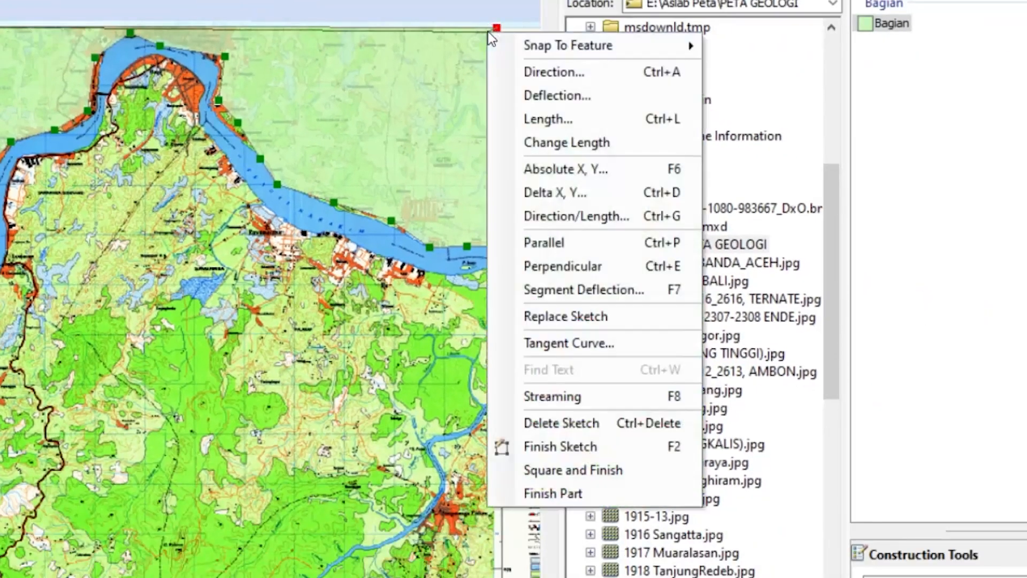
pyautogui.click(561, 444)
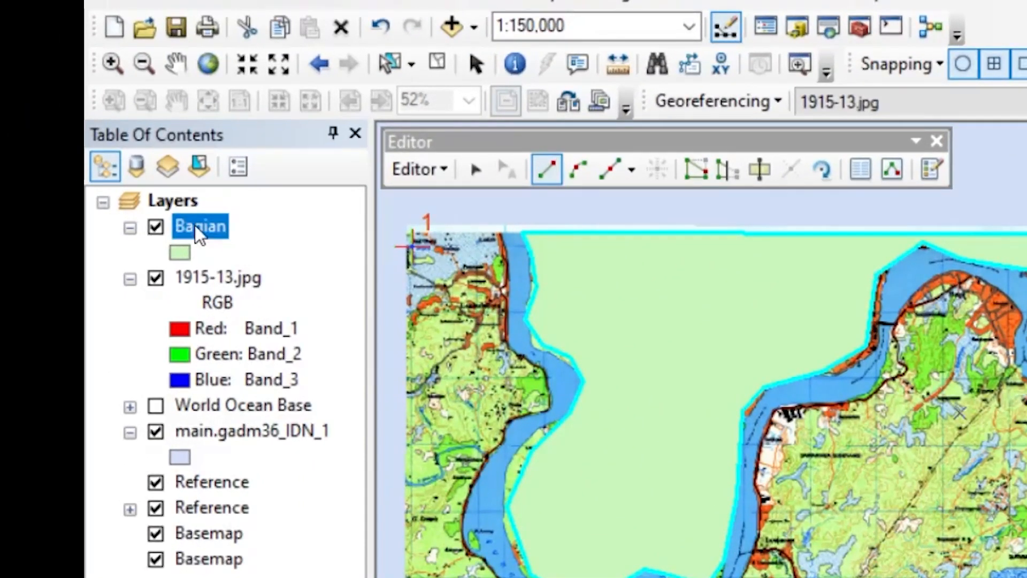
# - Check the new polygon's record in the Bagian attribute table, and close the table
pyautogui.rightClick(57, 143)
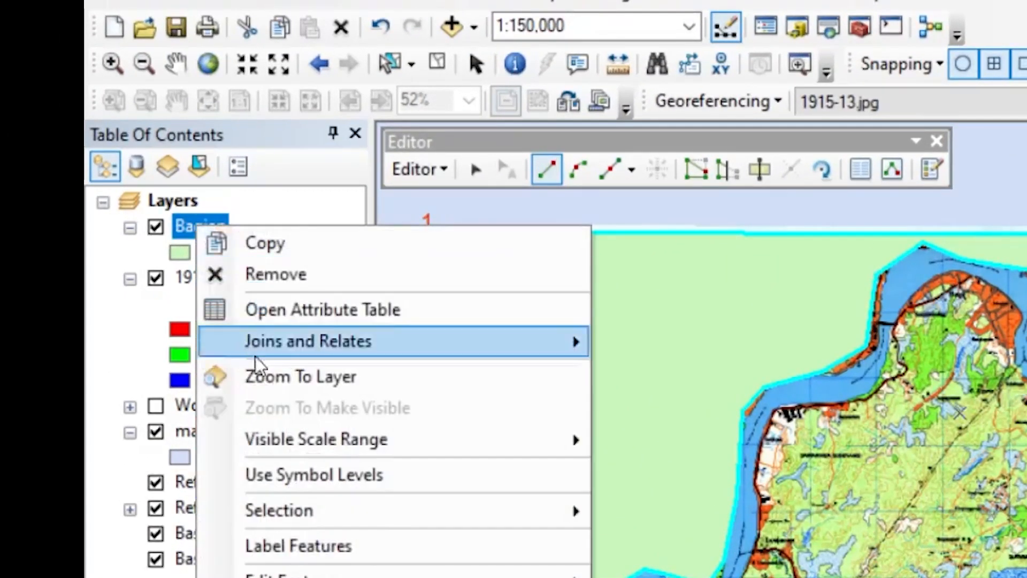
pyautogui.click(326, 310)
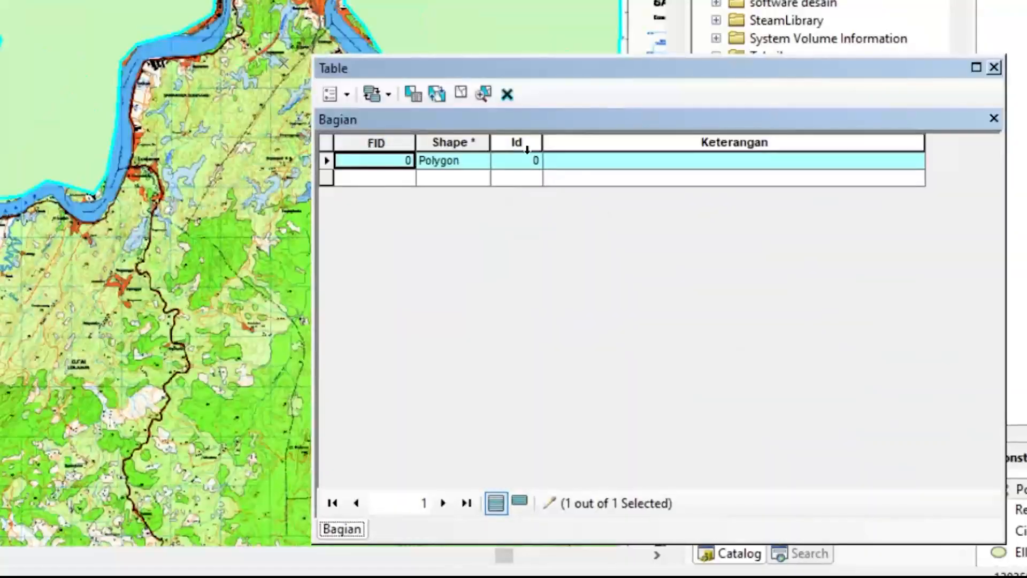
pyautogui.click(993, 68)
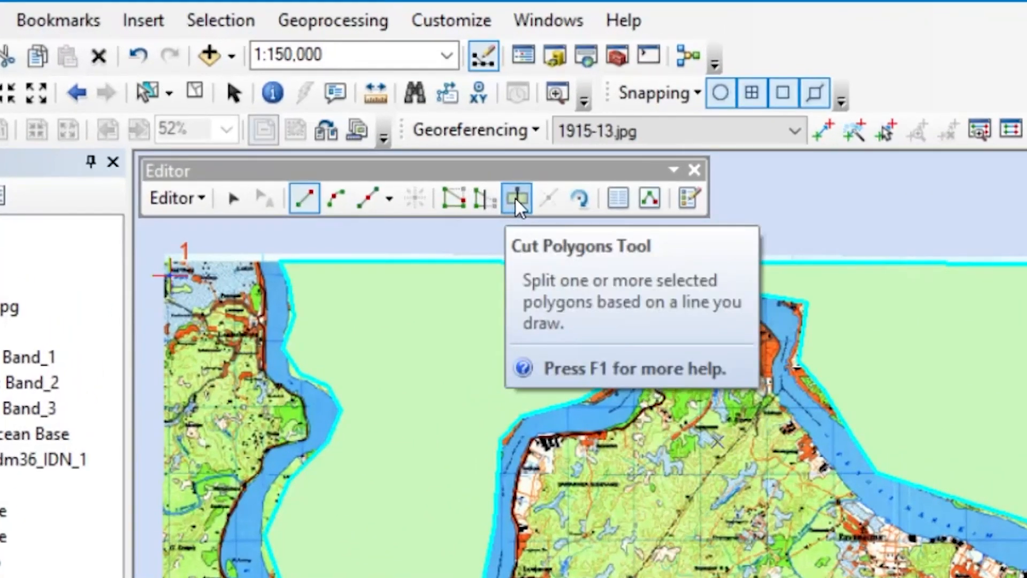
# - Change the Bagian layer's symbol to Hollow so the scanned map shows through the polygon
pyautogui.click(515, 199)
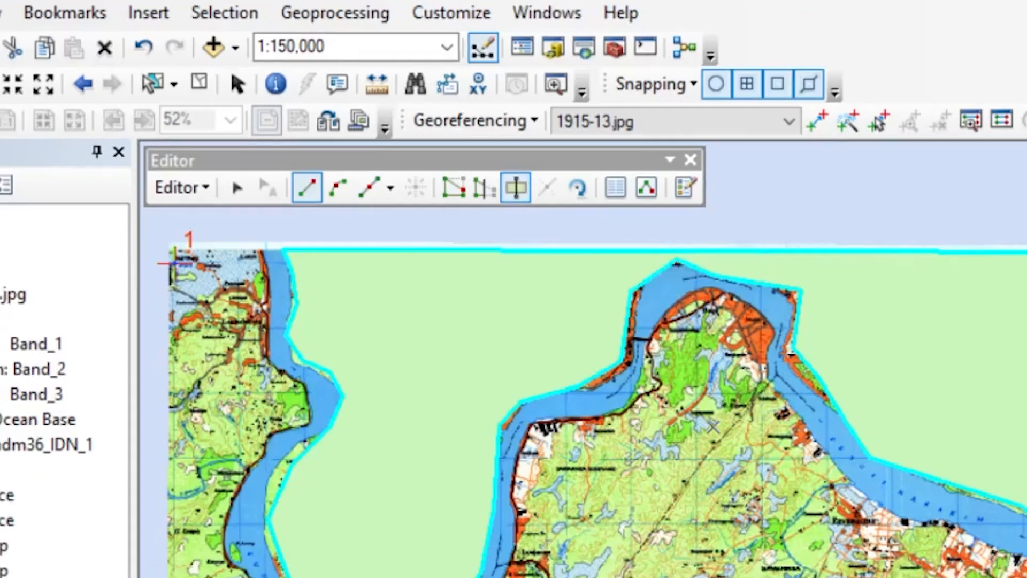
pyautogui.rightClick(0, 260)
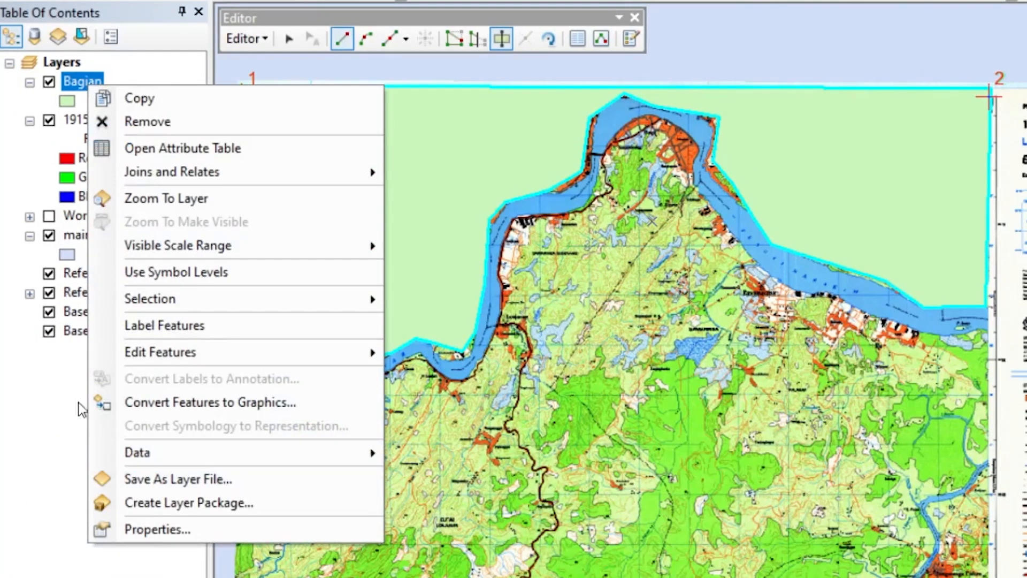
pyautogui.click(50, 432)
pyautogui.click(68, 103)
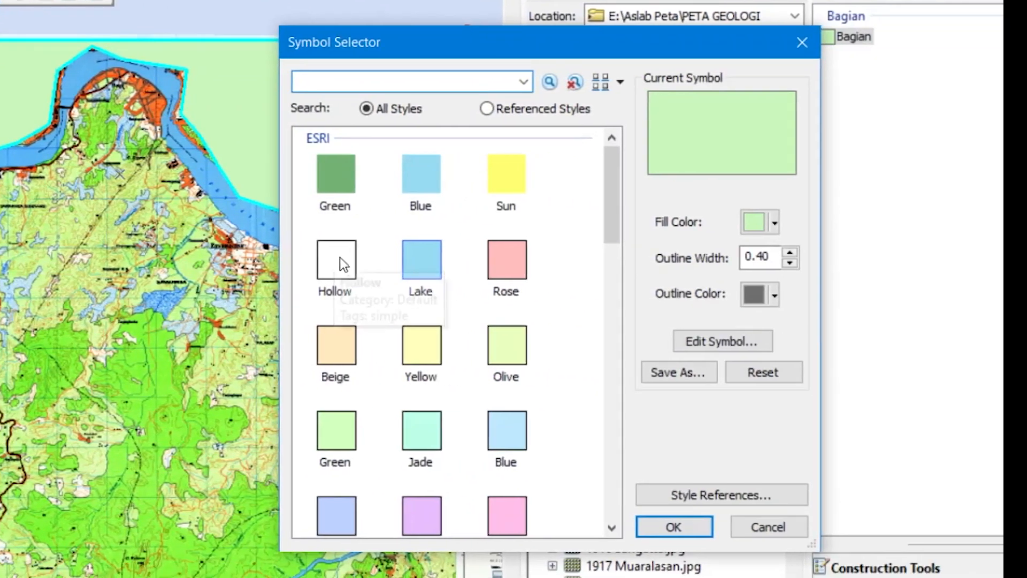
pyautogui.click(342, 261)
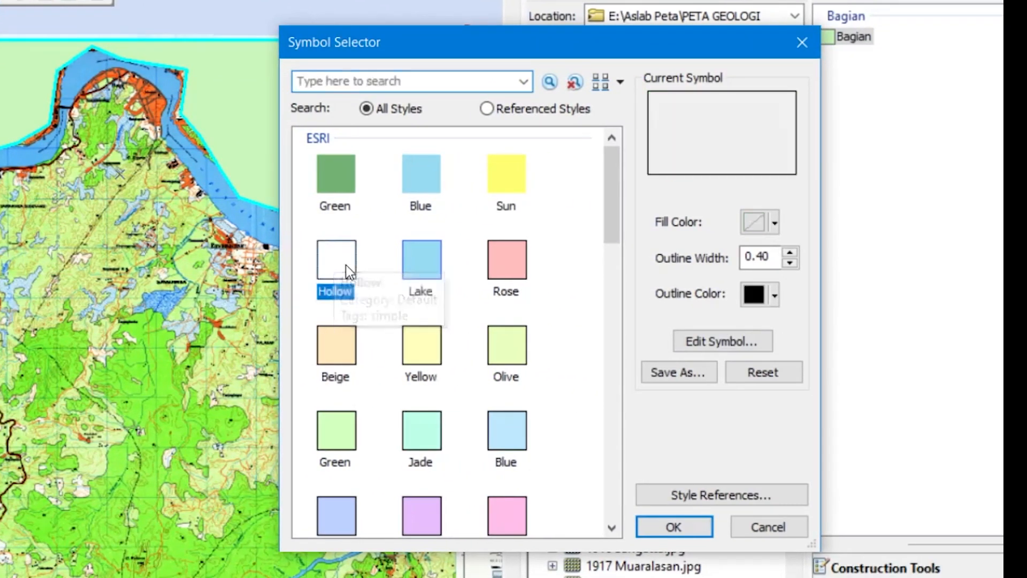
pyautogui.click(679, 527)
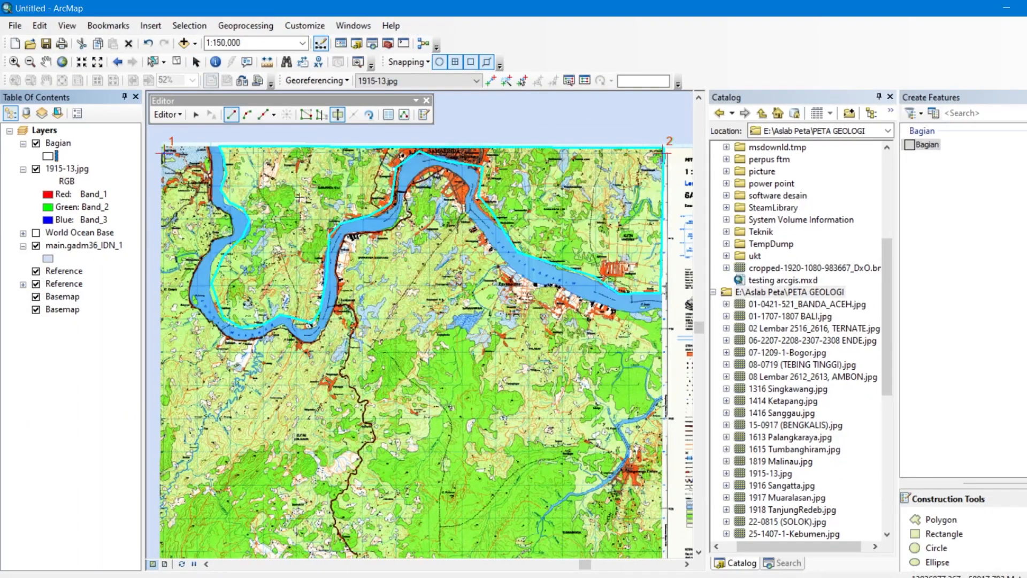
# - Cut the selected Bagian polygon with the Cut Polygons tool along the outline of the green area beside the river near Loabuah
pyautogui.click(338, 116)
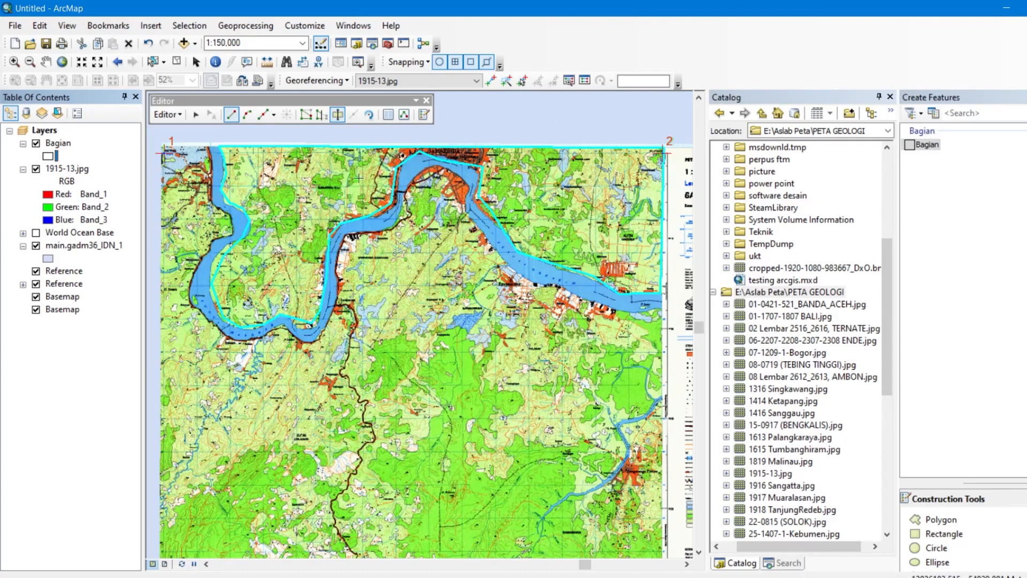
pyautogui.scroll(-3, 303, 227)
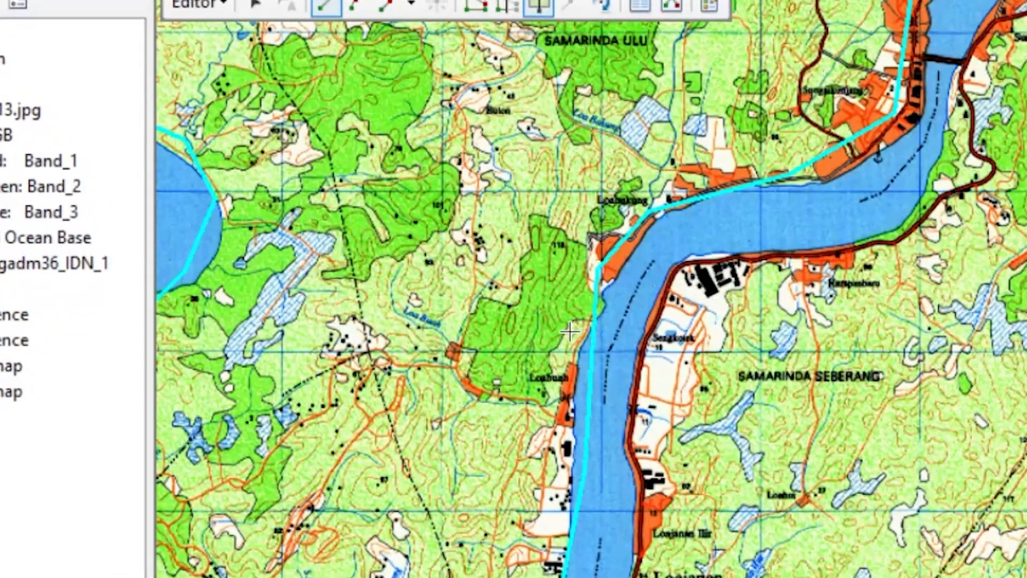
pyautogui.click(594, 318)
pyautogui.click(572, 318)
pyautogui.click(547, 349)
pyautogui.click(554, 377)
pyautogui.click(551, 398)
pyautogui.click(511, 404)
pyautogui.click(449, 382)
pyautogui.click(454, 336)
pyautogui.click(484, 295)
pyautogui.click(512, 306)
pyautogui.click(522, 280)
pyautogui.click(523, 248)
pyautogui.click(528, 217)
pyautogui.click(552, 218)
pyautogui.click(571, 234)
pyautogui.click(595, 246)
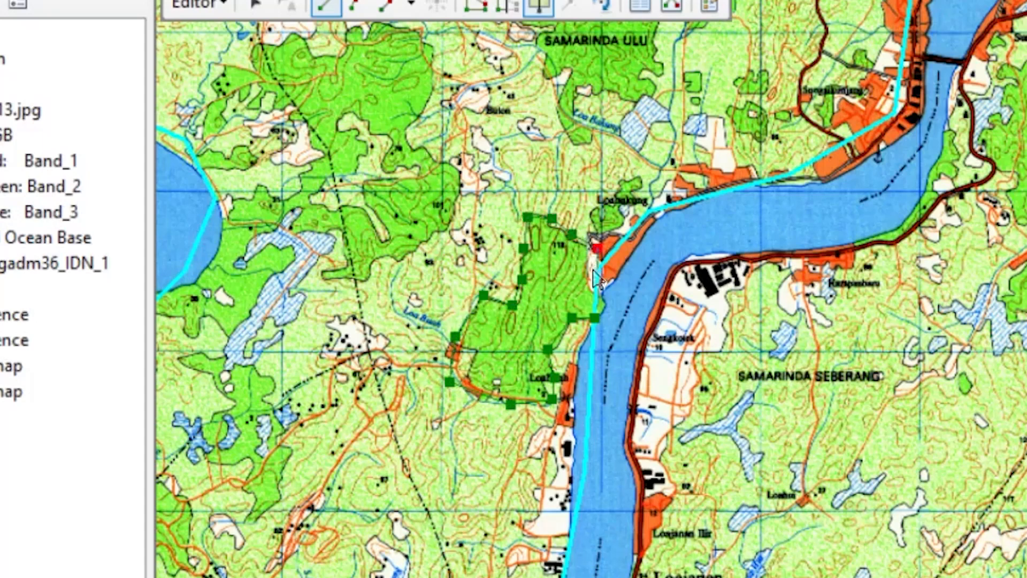
pyautogui.click(595, 300)
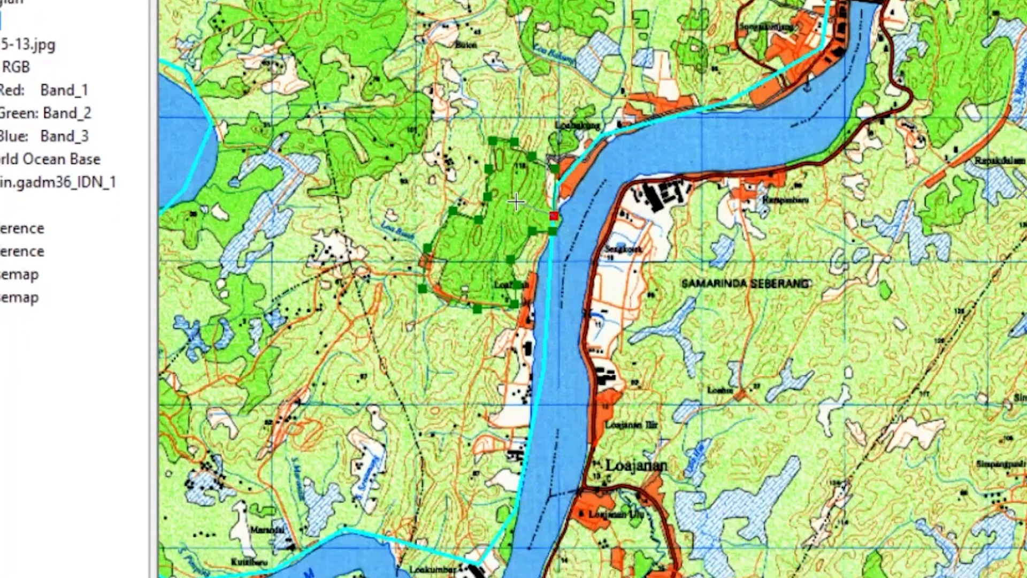
pyautogui.rightClick(555, 286)
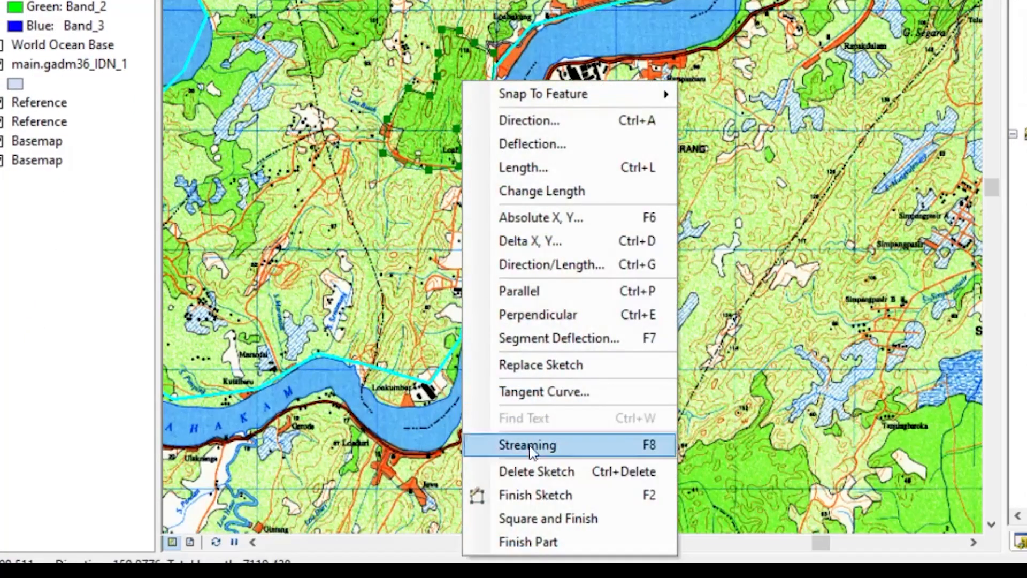
pyautogui.click(490, 496)
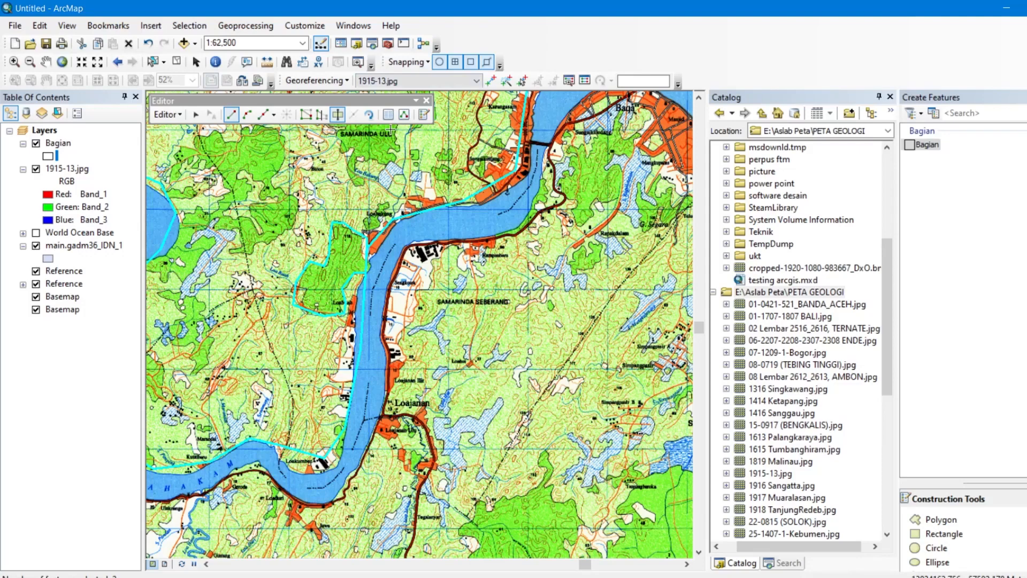
# - Examine the boundary of the cut area near Loabuah and where it meets the riverbank at different map scales
pyautogui.rightClick(351, 256)
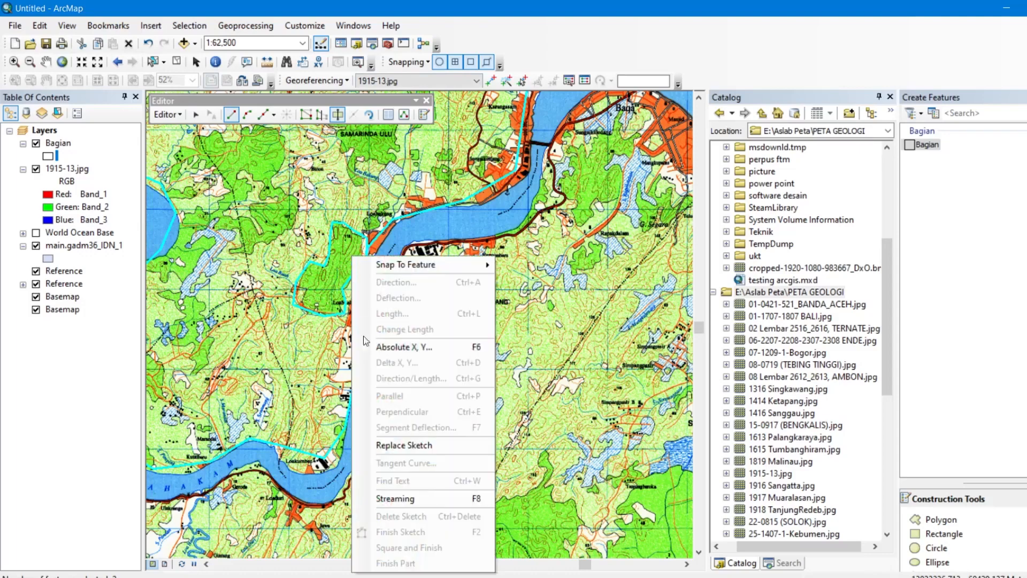
pyautogui.click(572, 49)
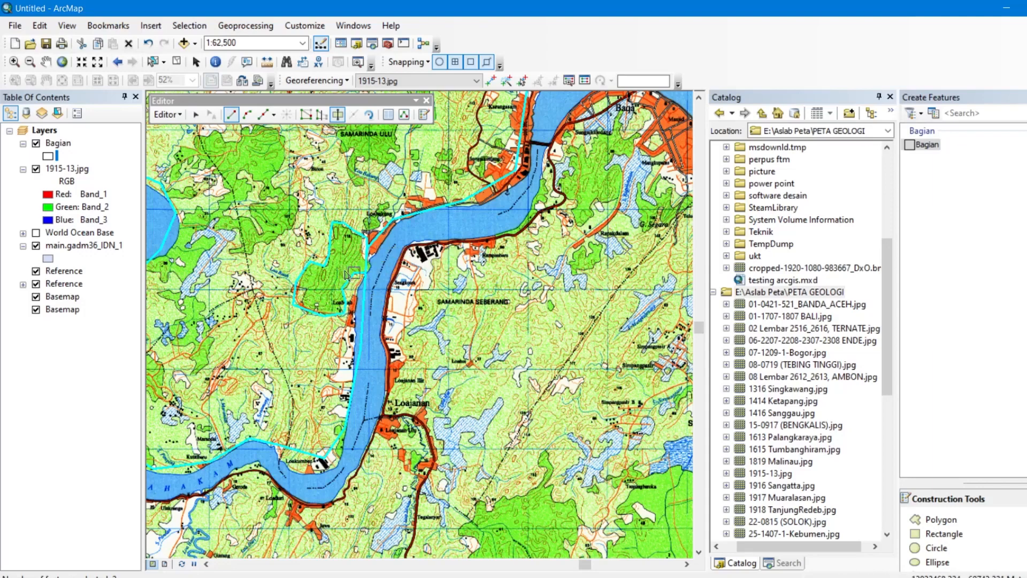
pyautogui.scroll(1, 450, 428)
pyautogui.scroll(-2, 448, 434)
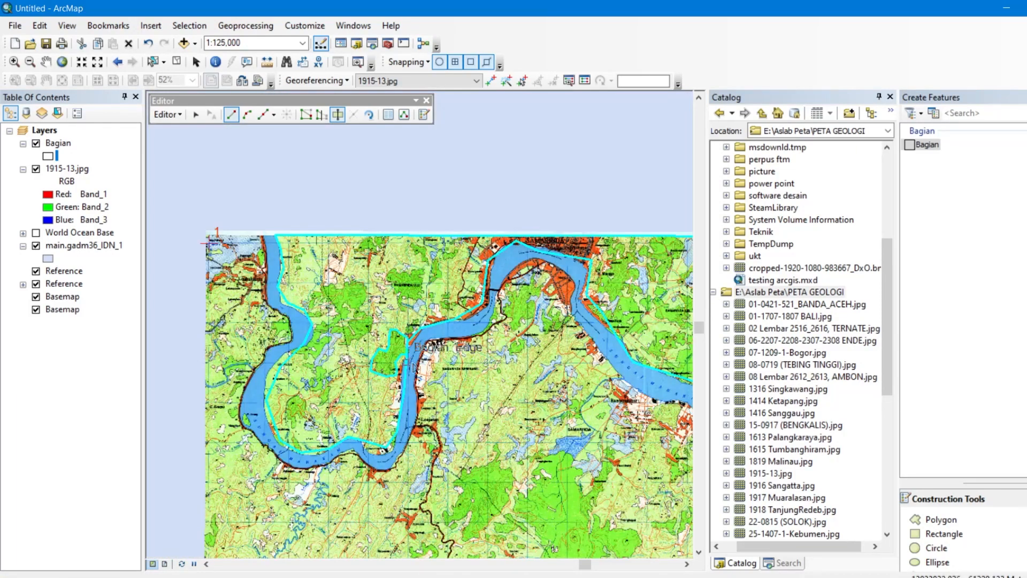
pyautogui.scroll(1, 414, 368)
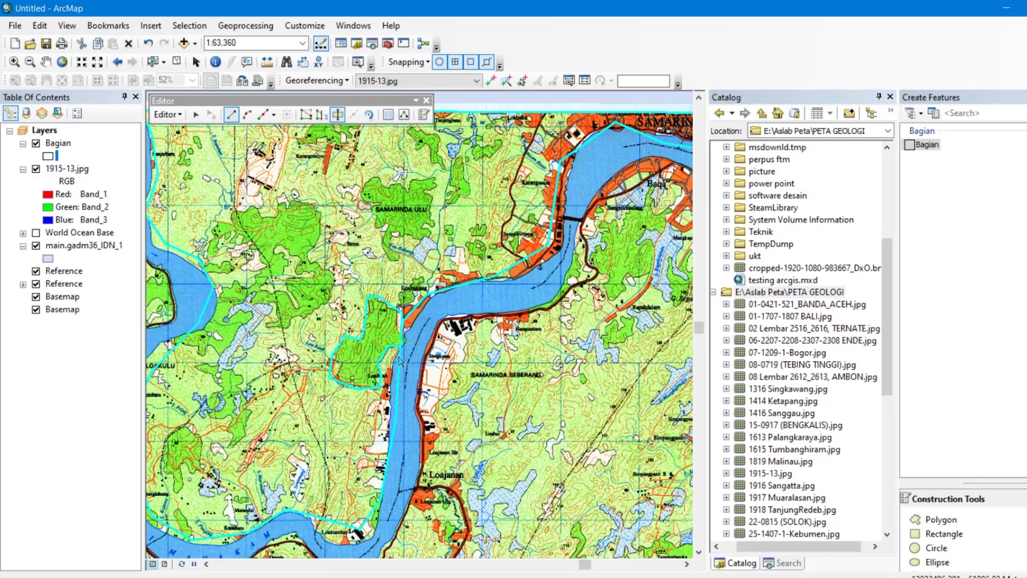
pyautogui.scroll(1, 393, 364)
pyautogui.scroll(-1, 387, 427)
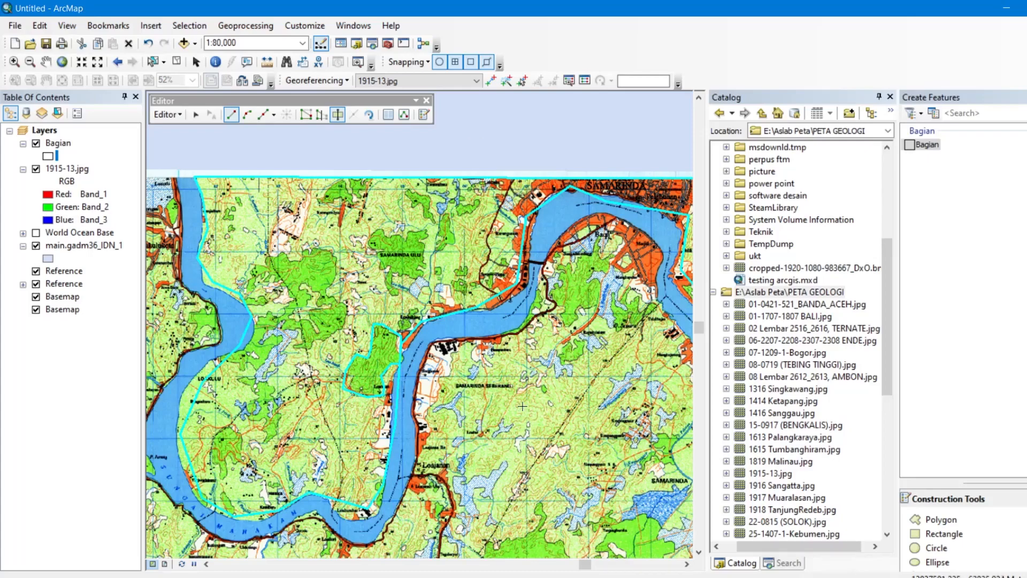
pyautogui.scroll(-5, 388, 409)
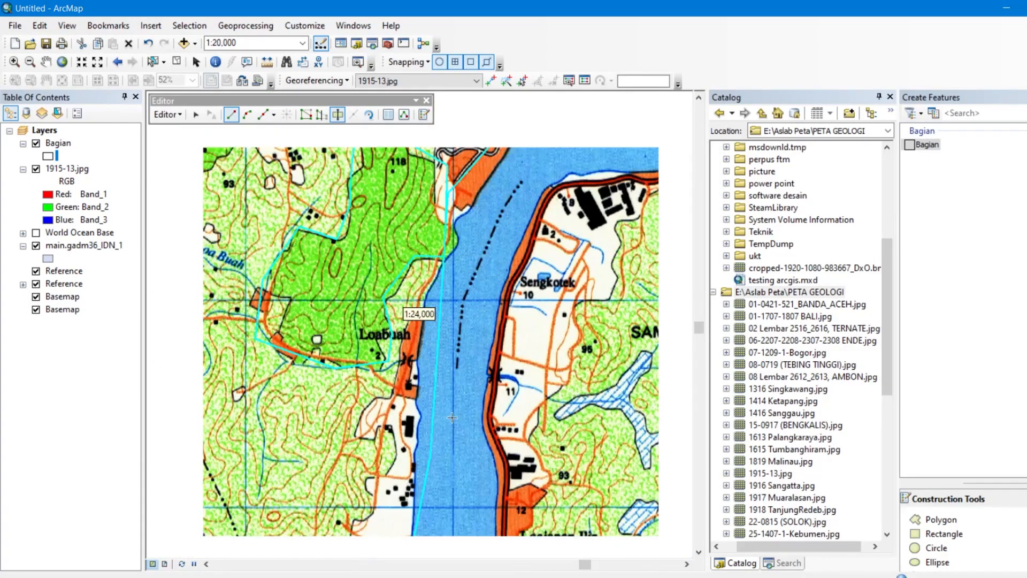
# - Open the Bagian layer's attribute table and compare the records with FID 0 and FID 1
pyautogui.scroll(2, 449, 412)
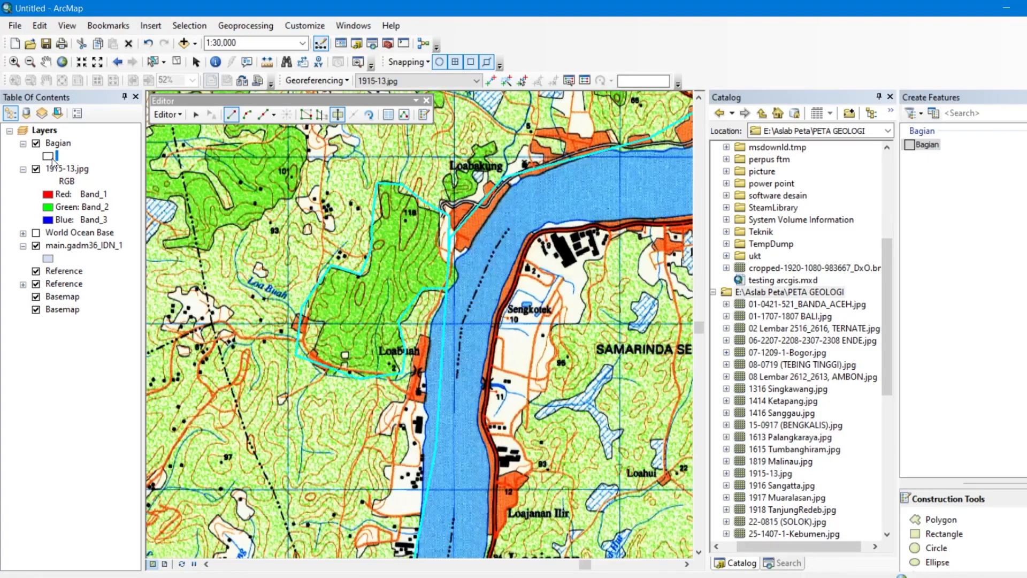
pyautogui.rightClick(59, 146)
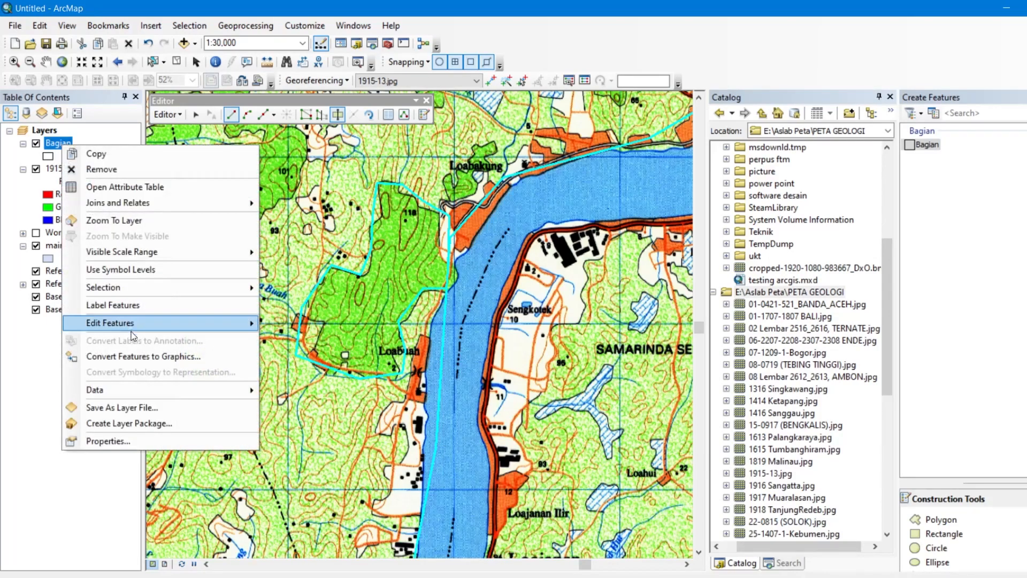
pyautogui.click(171, 187)
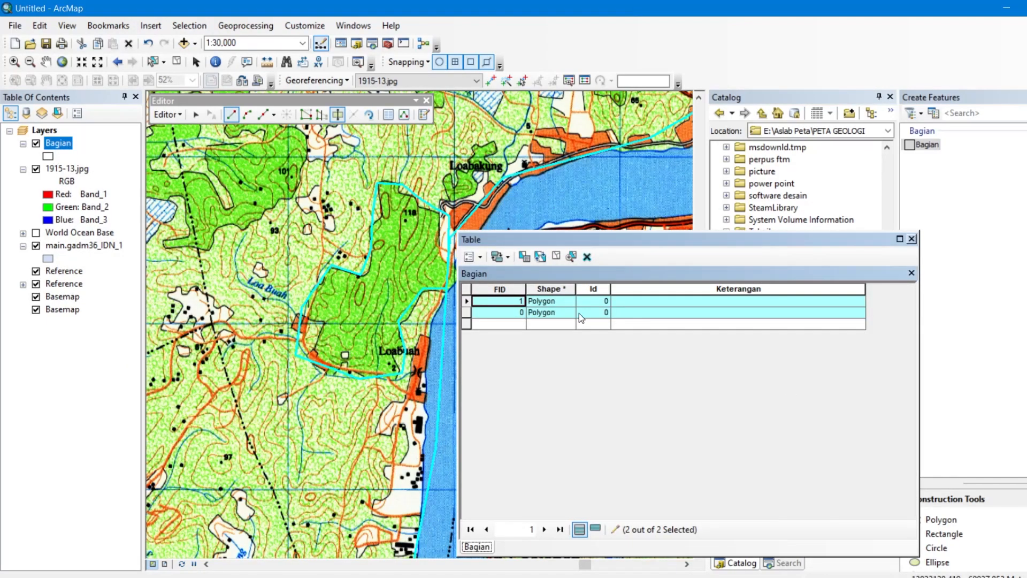
pyautogui.click(507, 313)
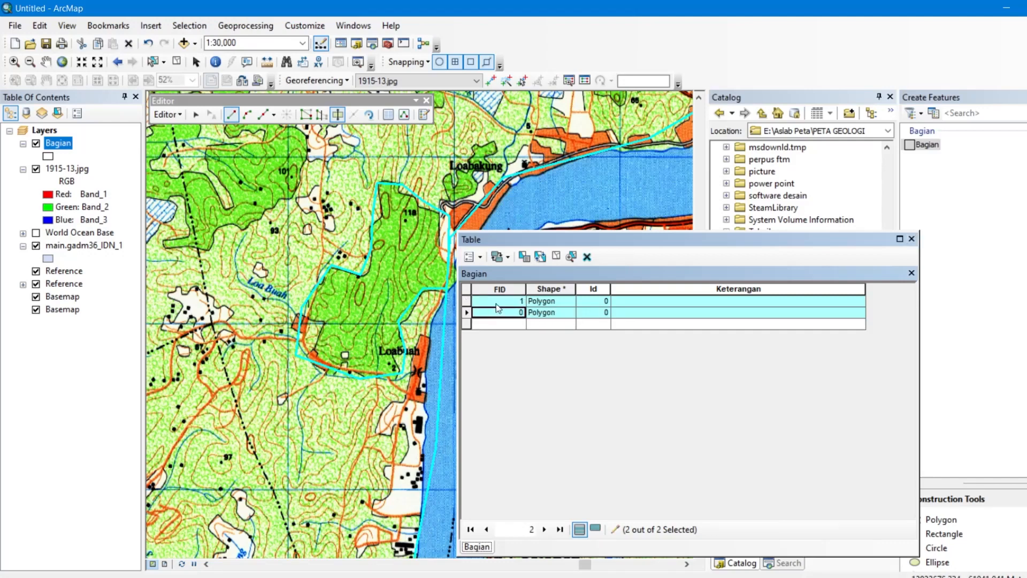
pyautogui.click(511, 298)
pyautogui.click(503, 314)
pyautogui.click(509, 301)
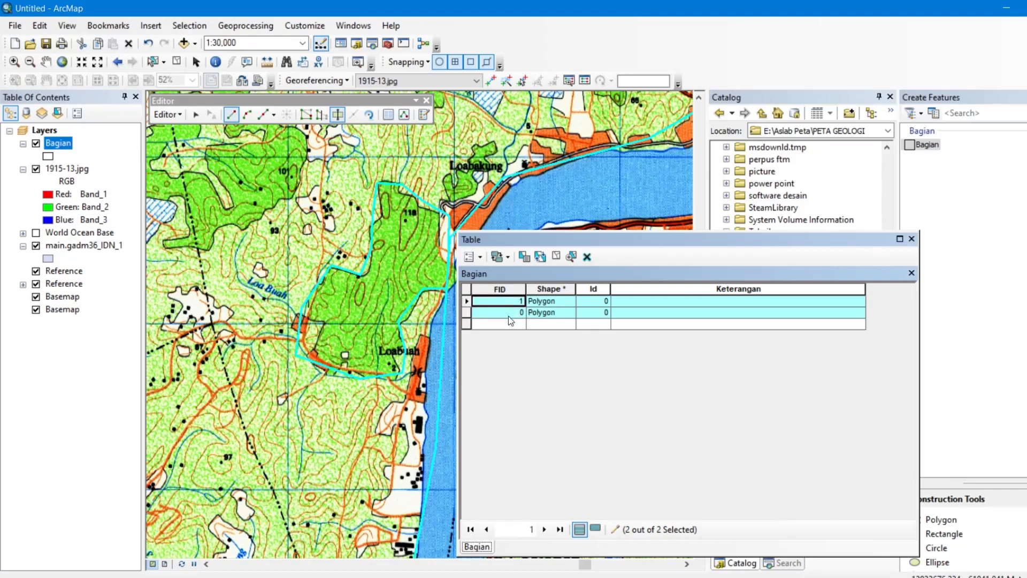
pyautogui.click(509, 314)
# - Enter Base as the Keterangan value of the FID 0 record and Hutan for the FID 1 record
pyautogui.click(680, 311)
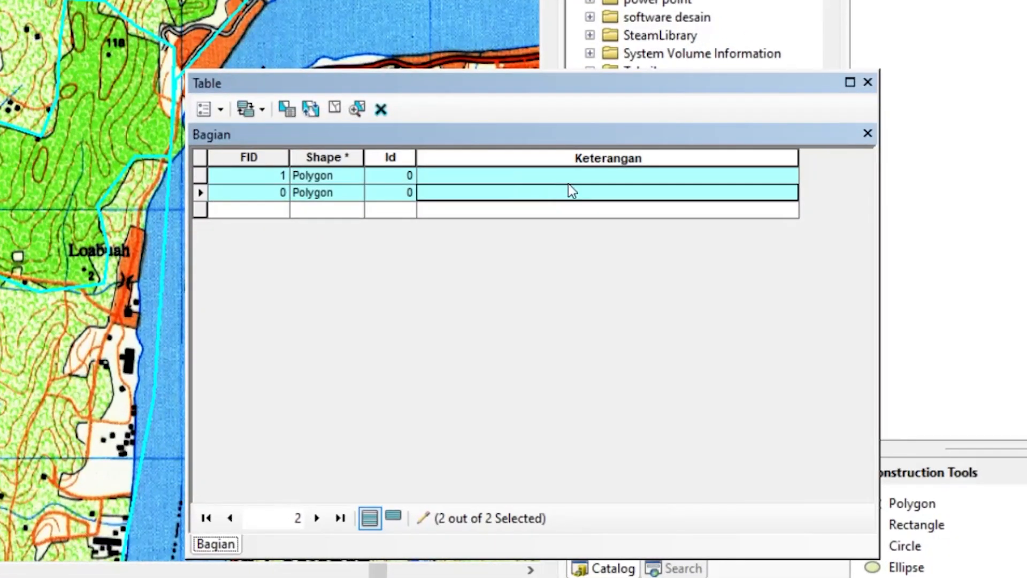
pyautogui.write('Base')
pyautogui.click(586, 175)
pyautogui.write('Hutan')
# - Compare the Hutan and Base records with their polygons on the map, and close the attribute table
pyautogui.click(396, 191)
pyautogui.click(461, 191)
pyautogui.click(456, 176)
pyautogui.click(323, 195)
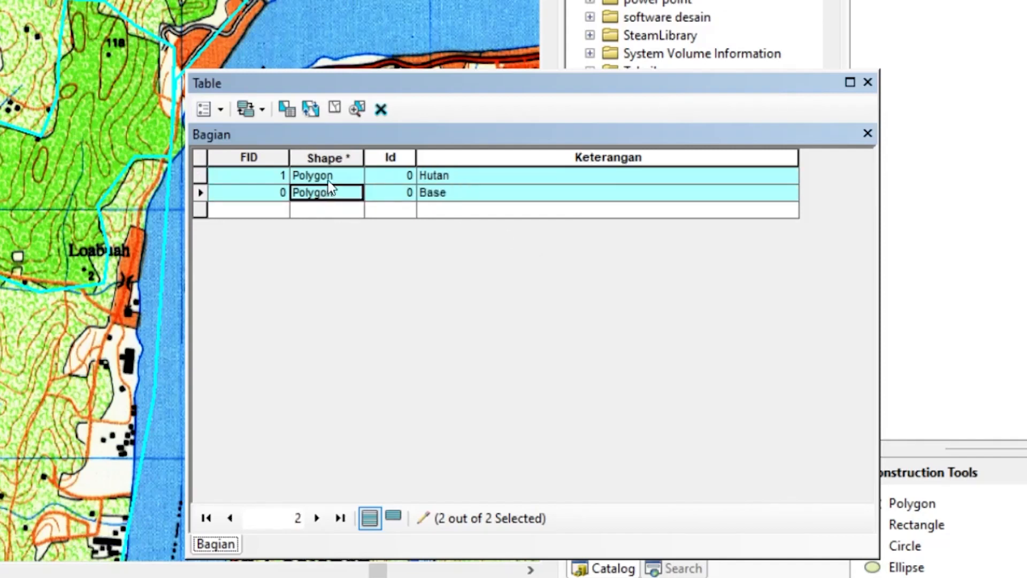
pyautogui.click(329, 180)
pyautogui.scroll(5, 108, 309)
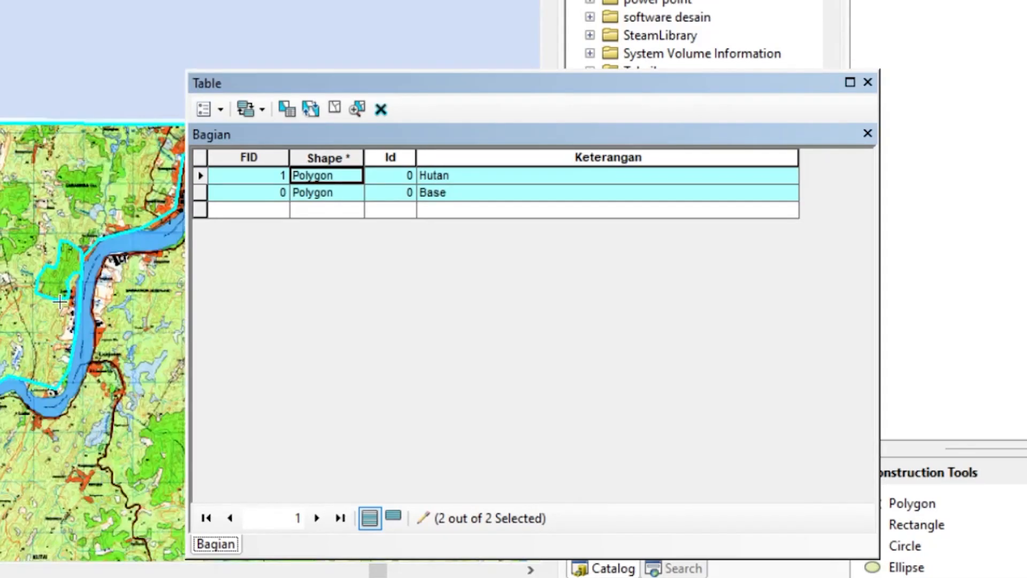
pyautogui.scroll(-2, 121, 194)
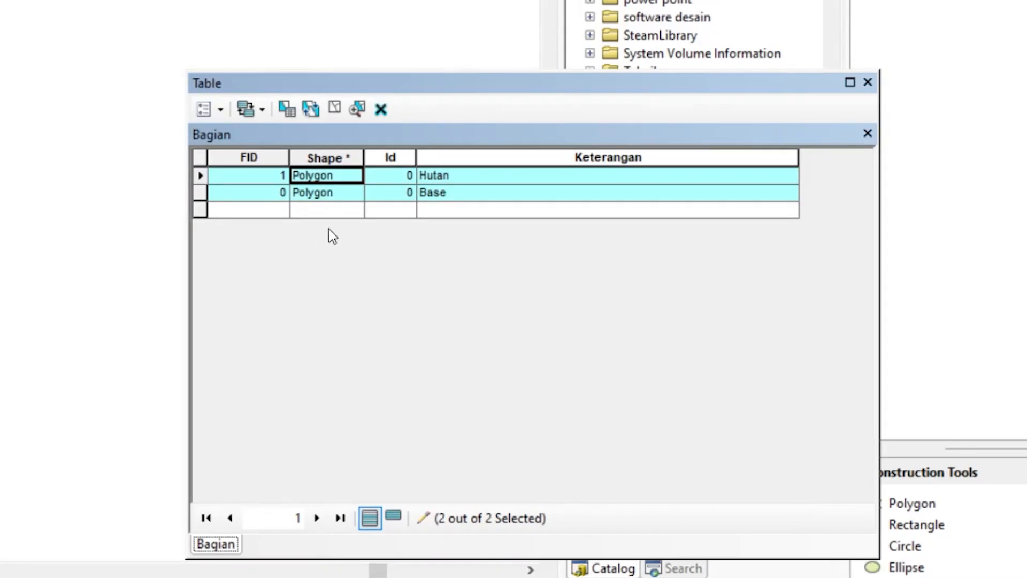
pyautogui.click(326, 192)
pyautogui.click(328, 177)
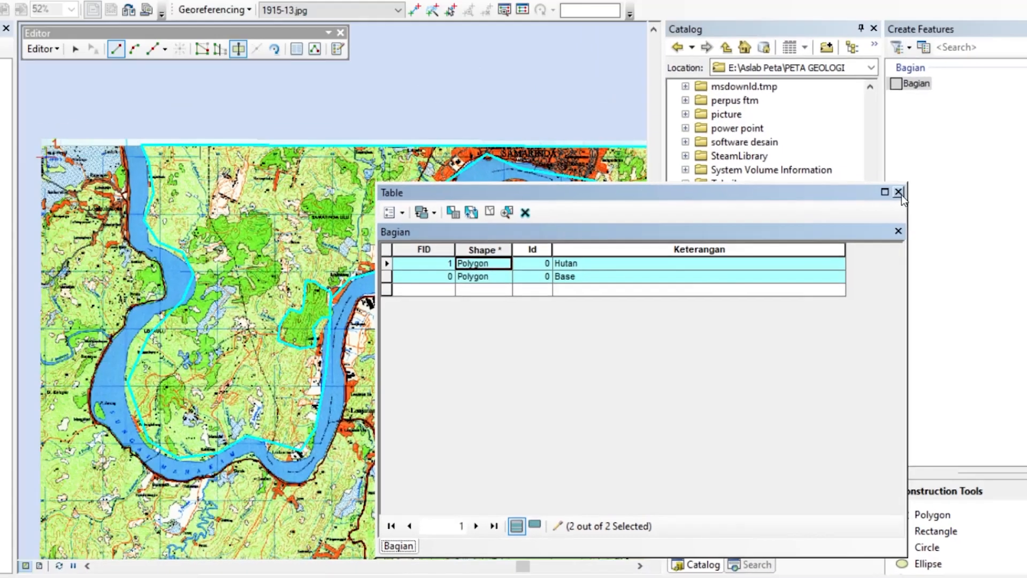
pyautogui.click(868, 81)
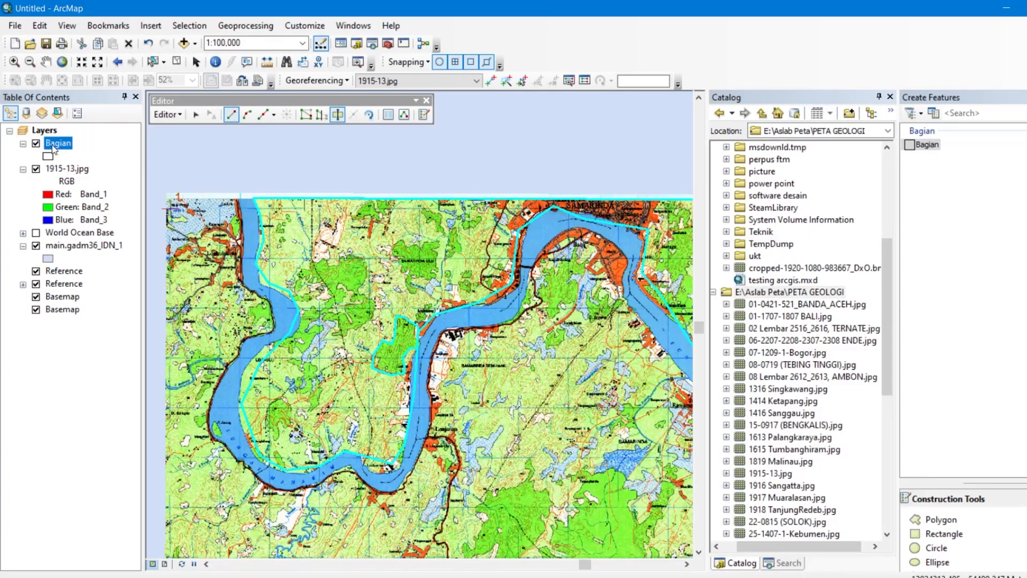
# - Symbolize the Bagian layer by unique values of the Keterangan field, adding all values
pyautogui.rightClick(59, 149)
pyautogui.click(117, 443)
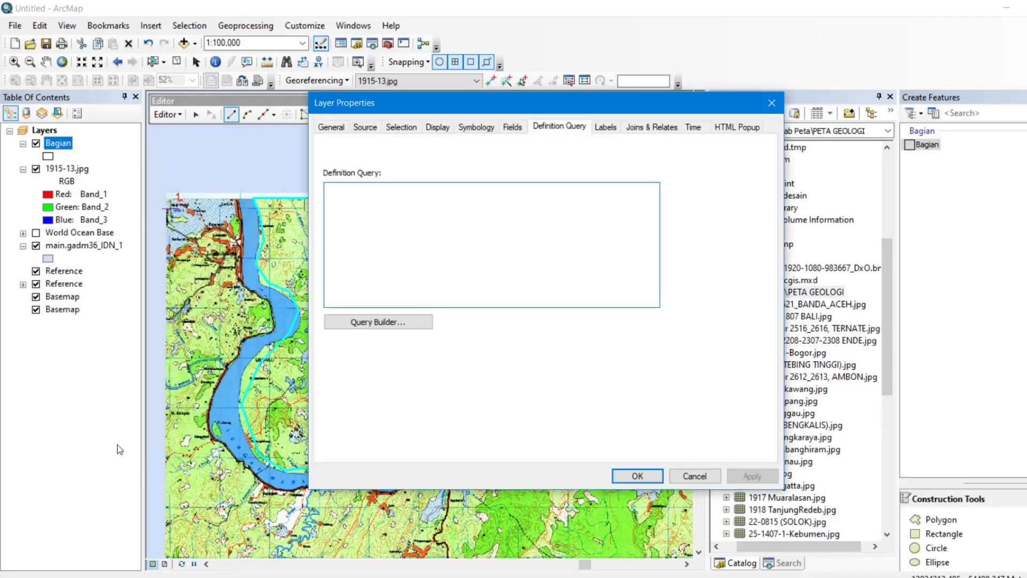
pyautogui.click(490, 128)
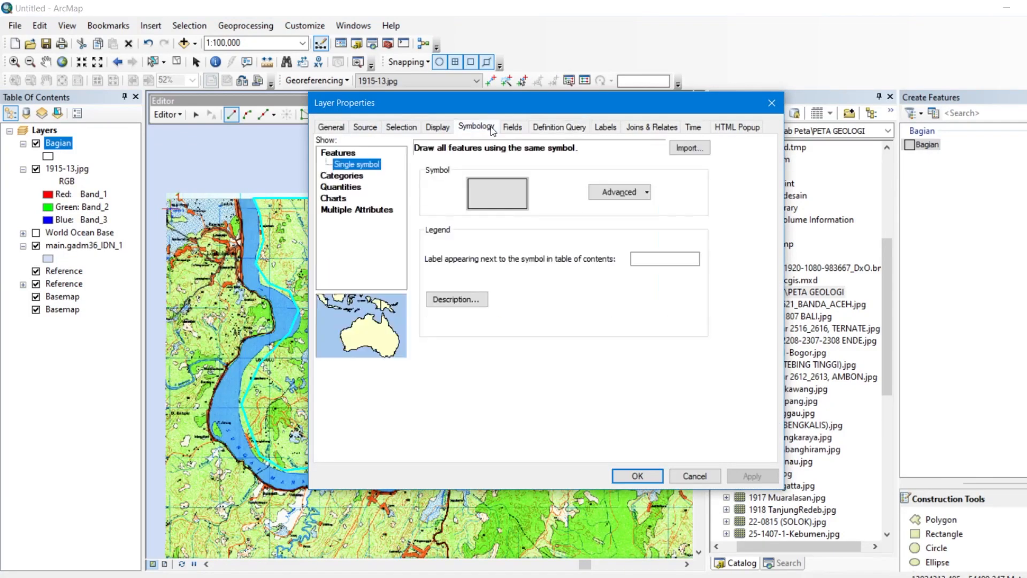
pyautogui.click(343, 181)
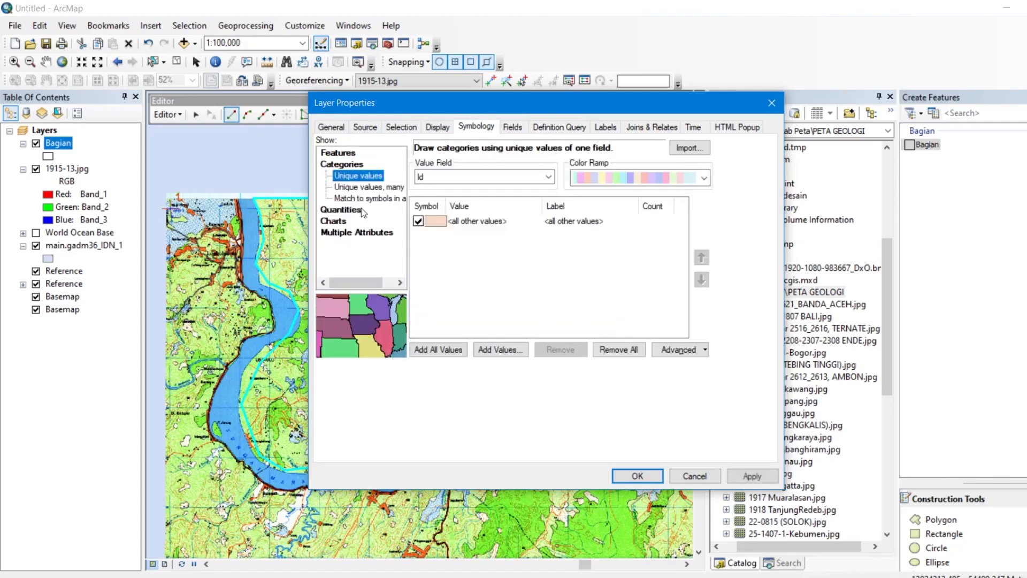
pyautogui.click(501, 181)
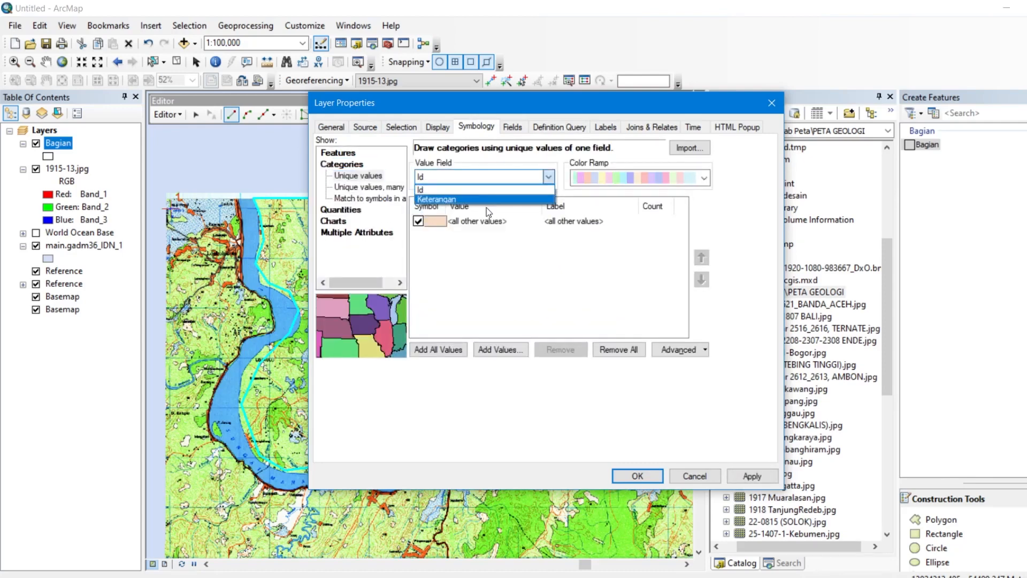
pyautogui.click(492, 201)
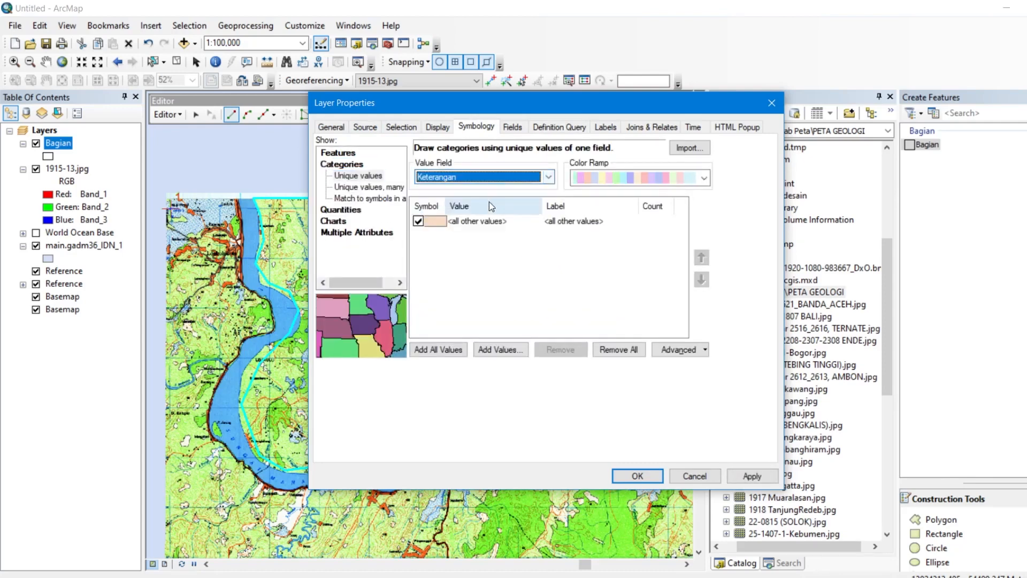
pyautogui.click(438, 349)
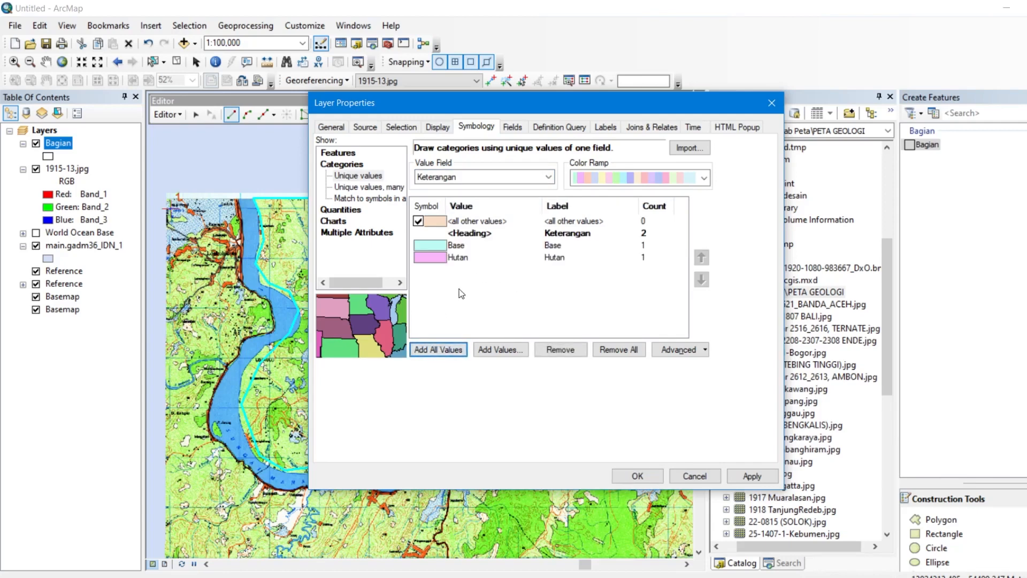
# - Assign the Cropland symbol to the Hutan category and apply the symbology to the Bagian layer
pyautogui.click(431, 252)
pyautogui.doubleClick(431, 253)
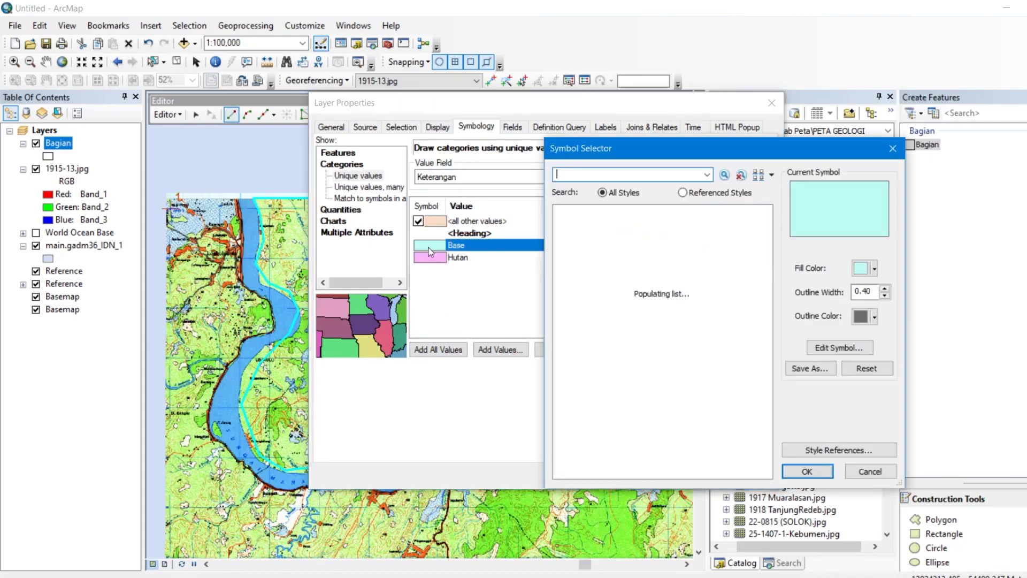
pyautogui.press('Return')
pyautogui.doubleClick(430, 257)
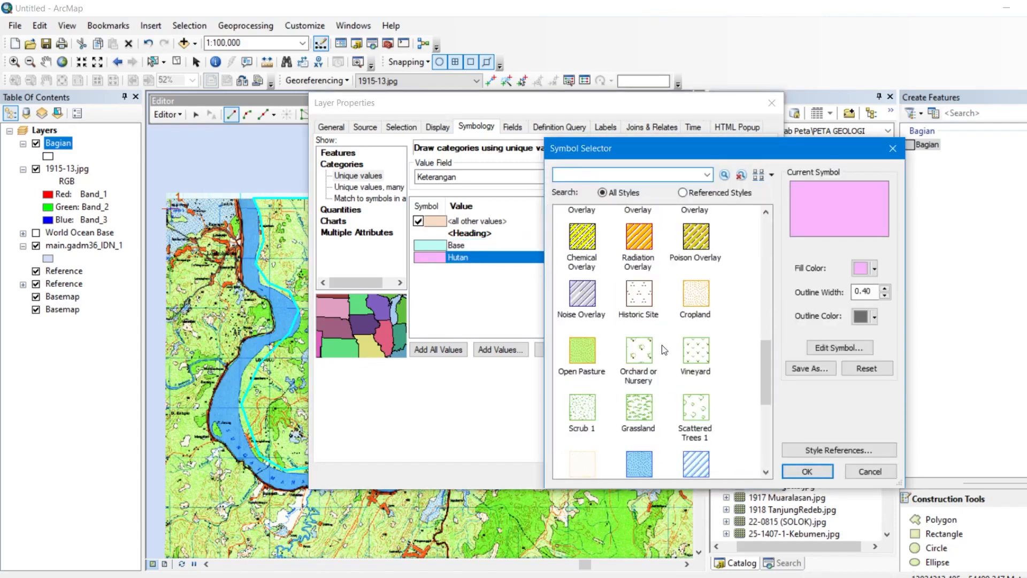
pyautogui.click(702, 296)
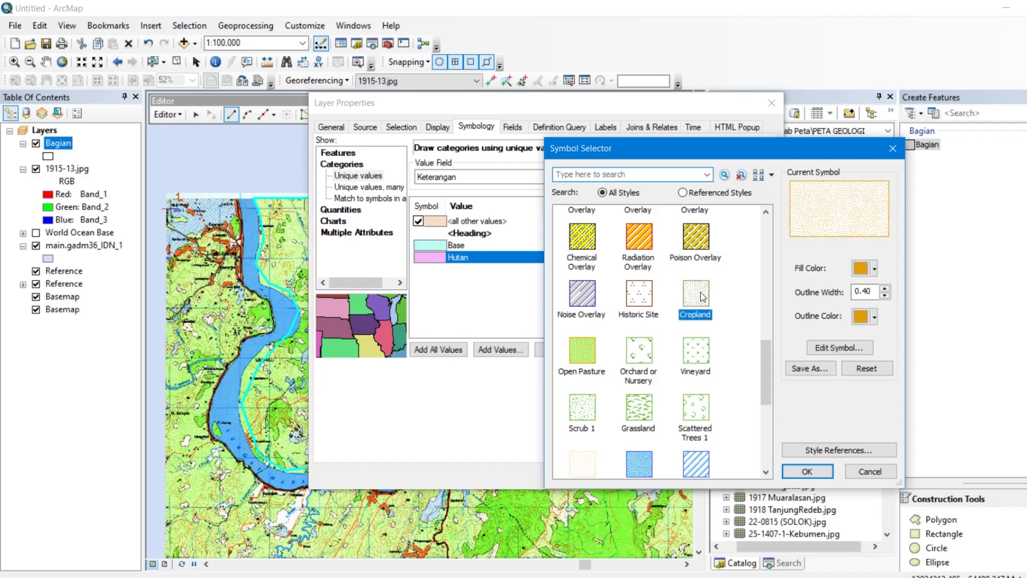
pyautogui.press('Return')
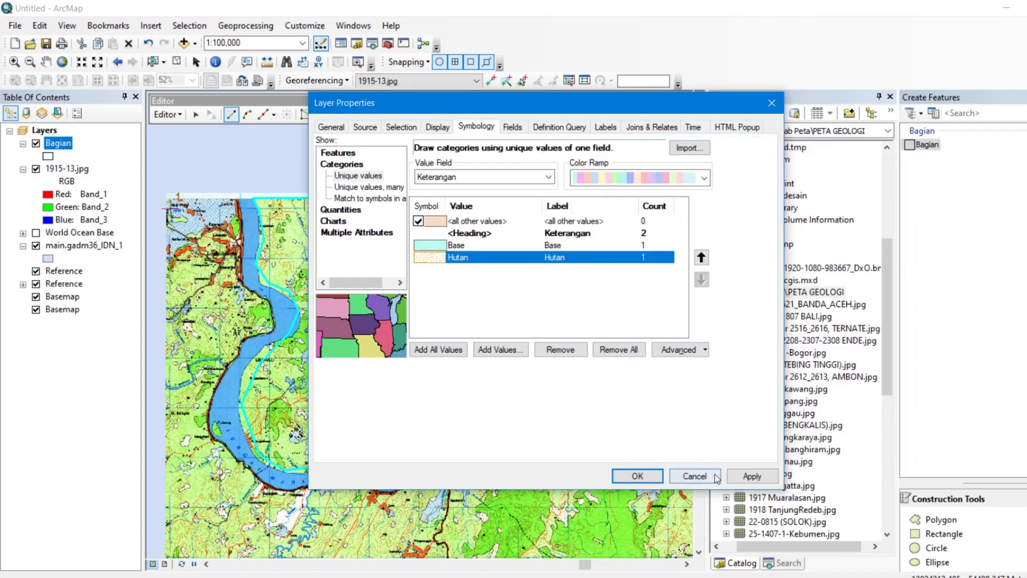
pyautogui.click(749, 477)
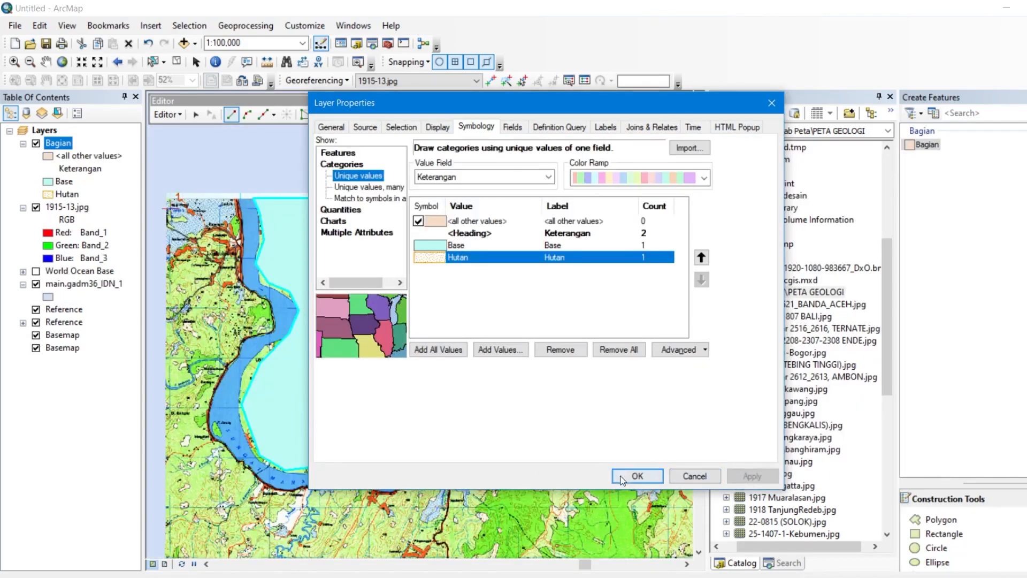
pyautogui.click(621, 476)
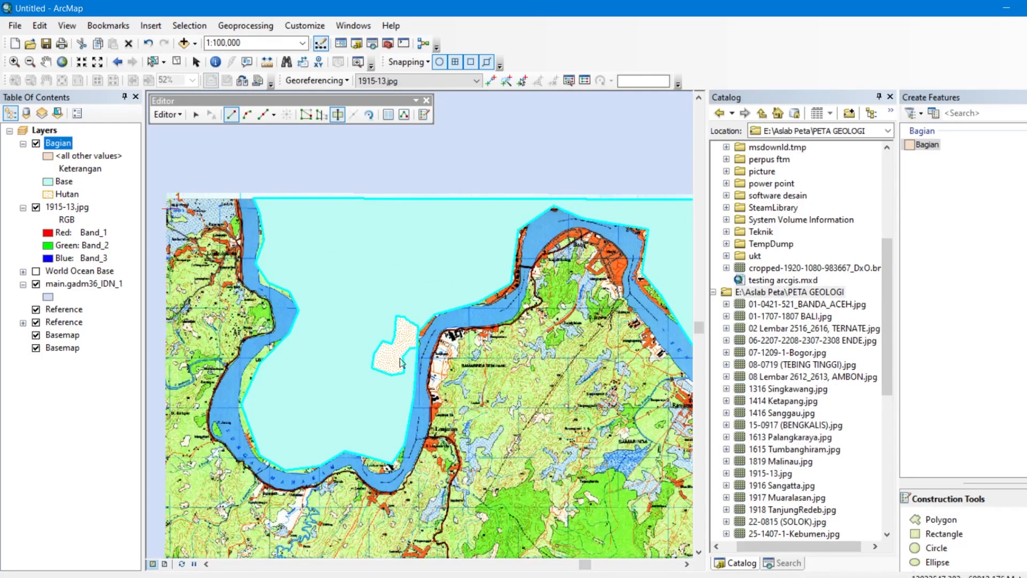
# - Examine the symbolized Base and Hutan polygons up close and across the whole map sheet
pyautogui.scroll(2, 389, 357)
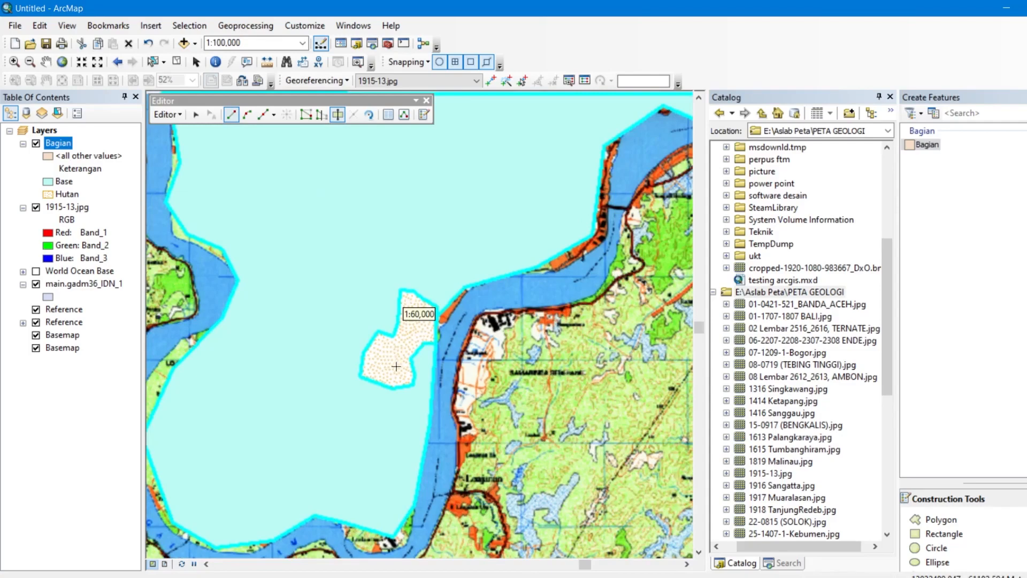
pyautogui.scroll(-5, 407, 376)
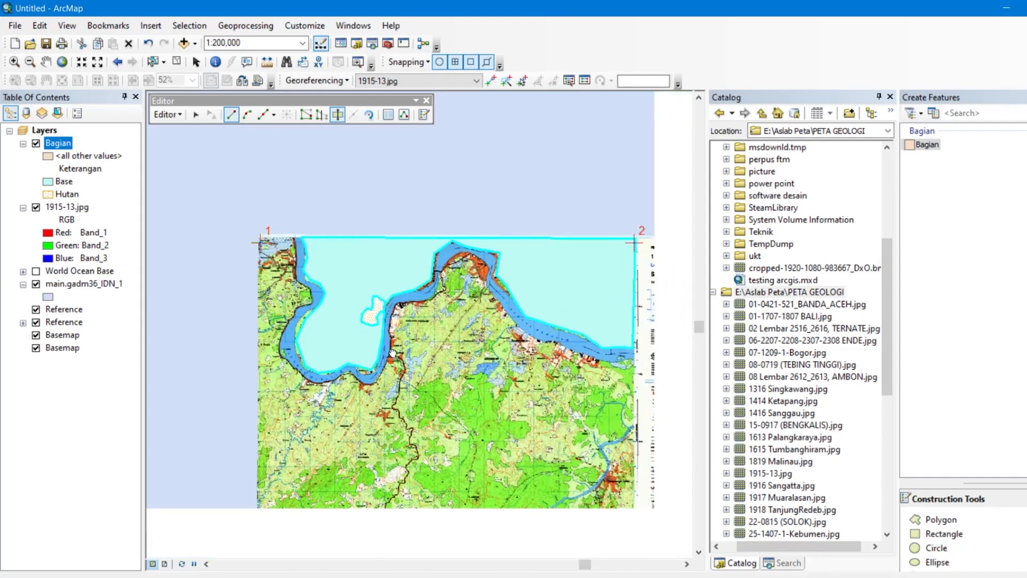
pyautogui.moveTo(393, 353); pyautogui.dragTo(337, 324)
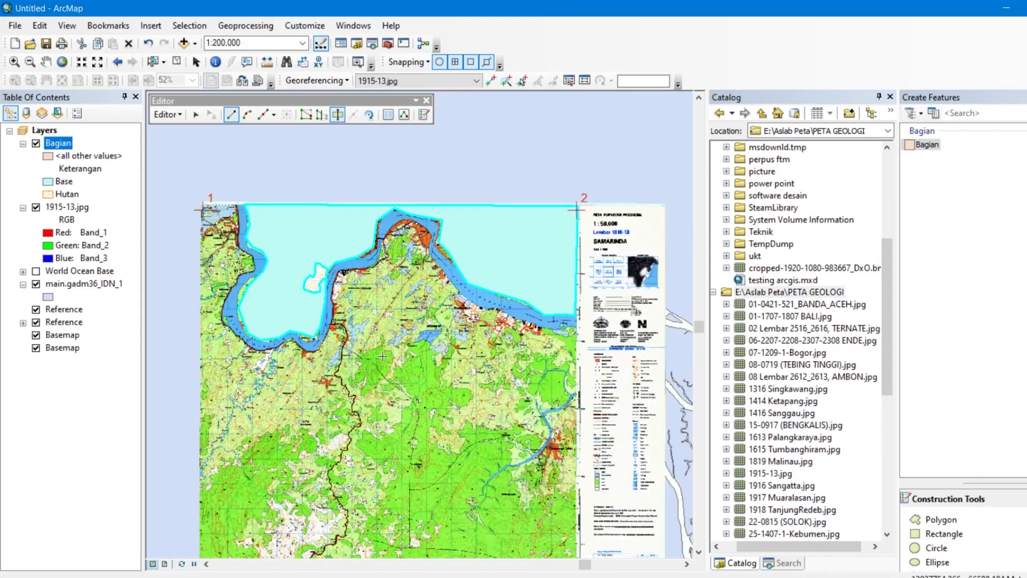
pyautogui.moveTo(420, 401); pyautogui.dragTo(430, 372)
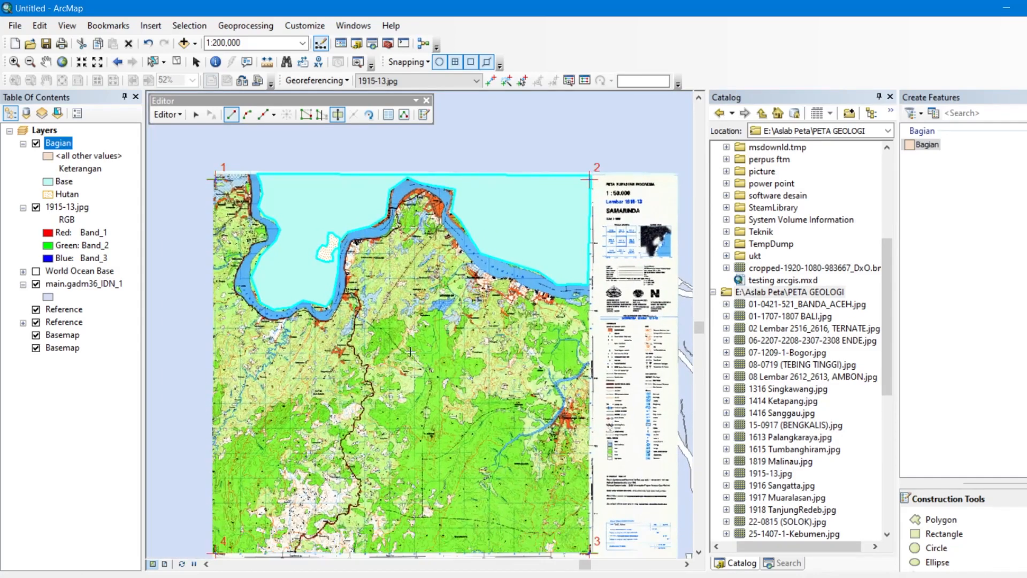
pyautogui.moveTo(405, 410); pyautogui.dragTo(417, 397)
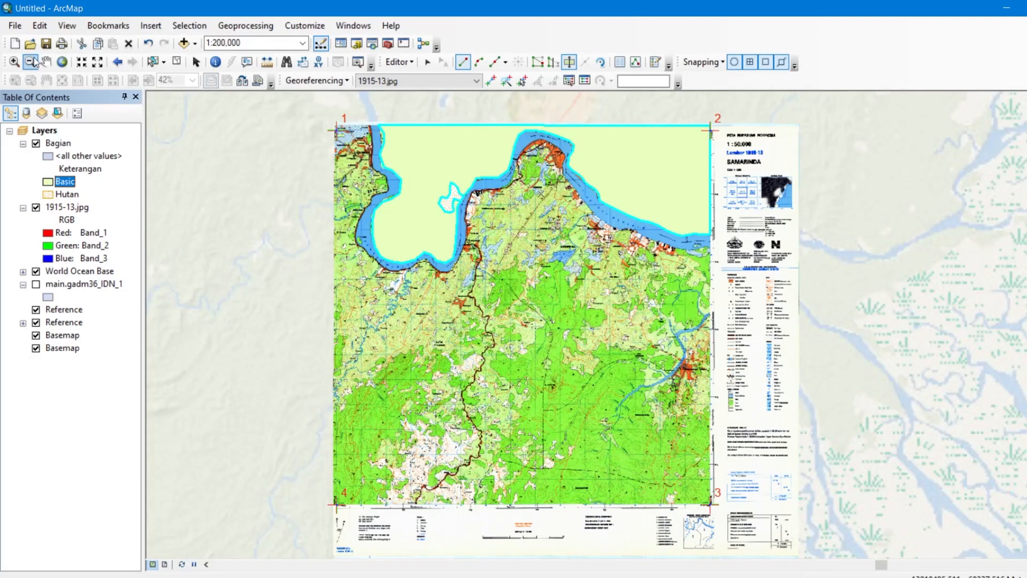
# - Configure the page and print setup with the Adobe PDF printer, A3 paper and landscape orientation
pyautogui.click(15, 25)
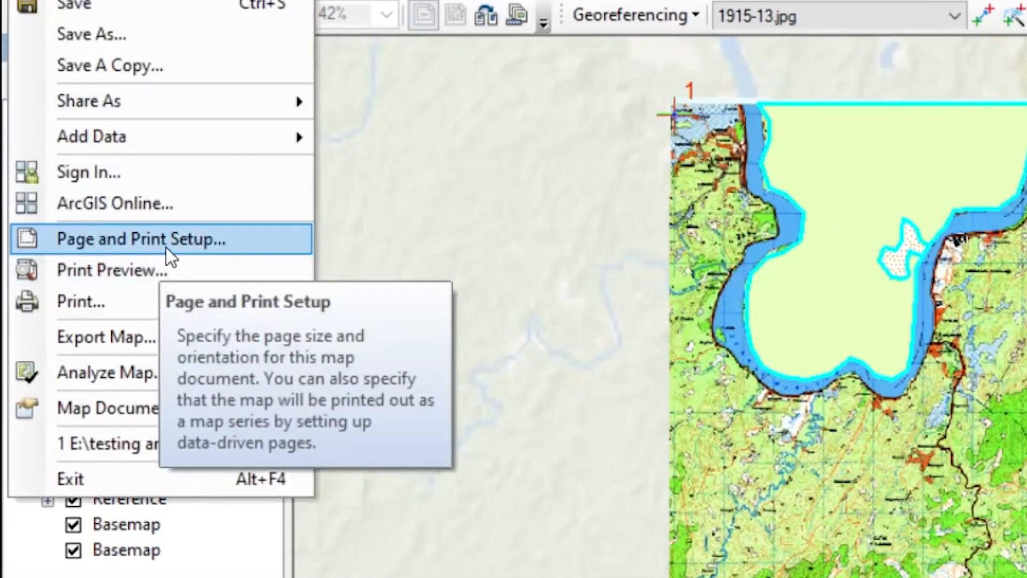
pyautogui.press('Escape')
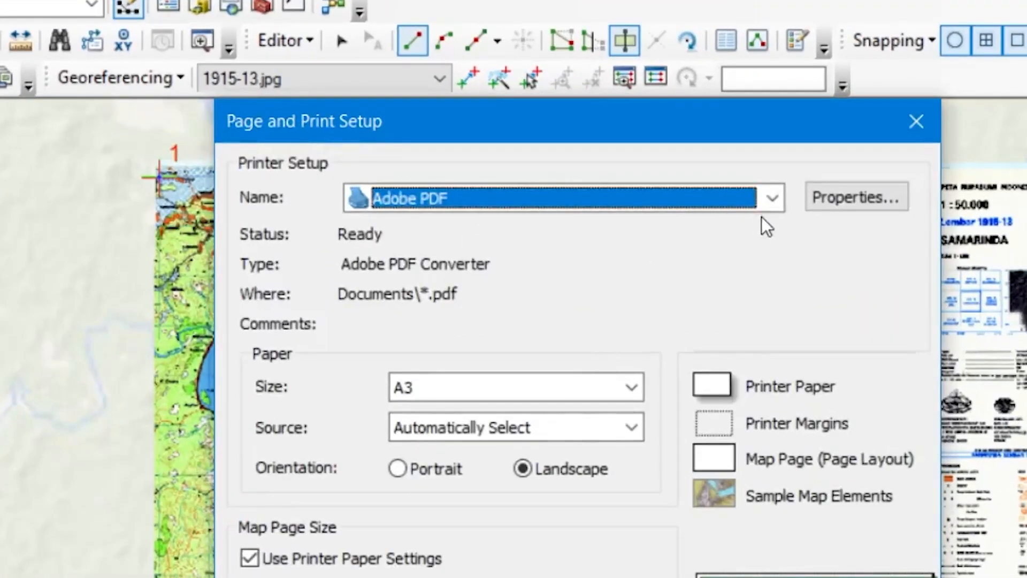
pyautogui.click(766, 204)
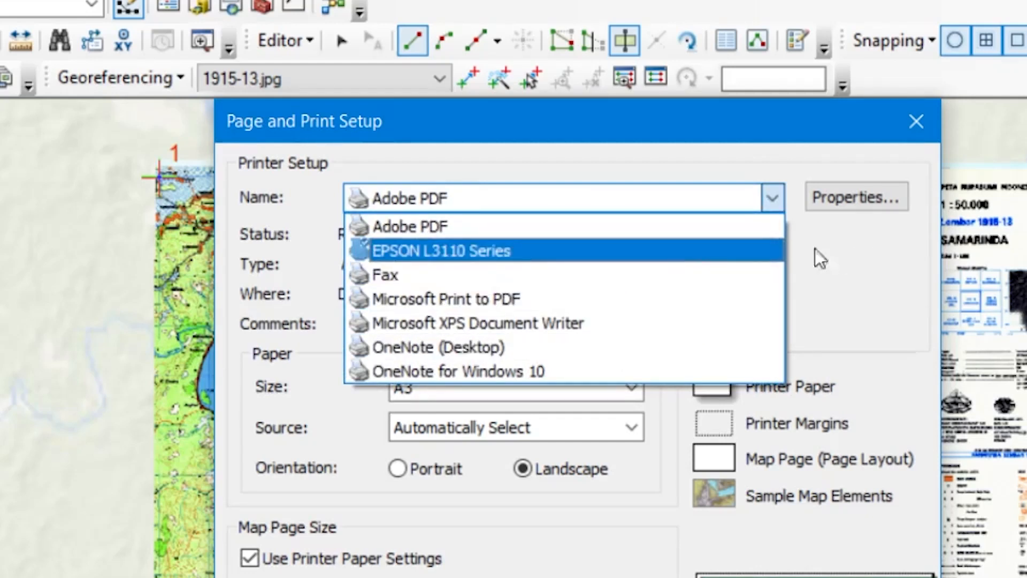
pyautogui.click(614, 228)
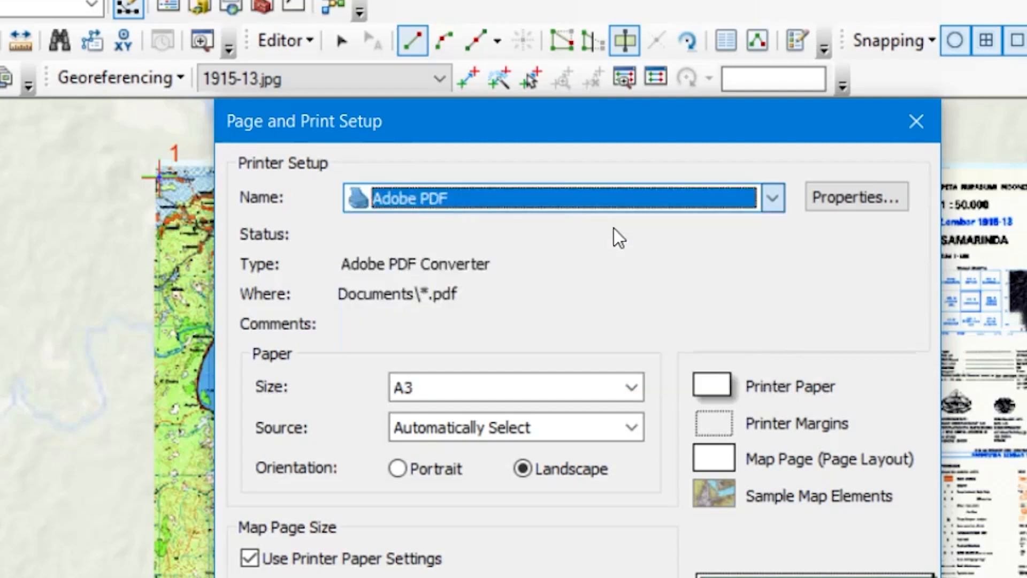
pyautogui.click(632, 388)
pyautogui.scroll(1, 565, 487)
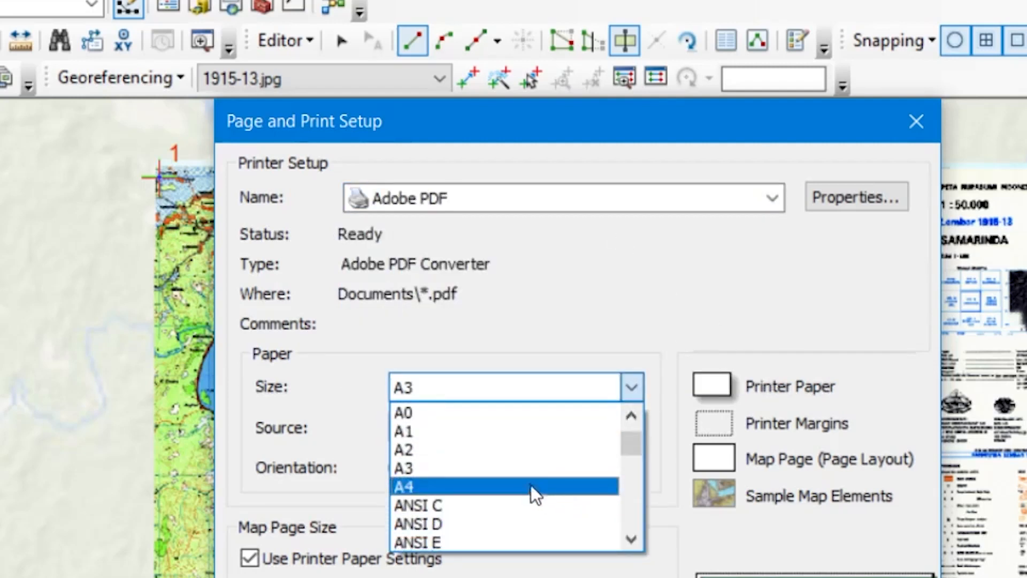
pyautogui.click(517, 468)
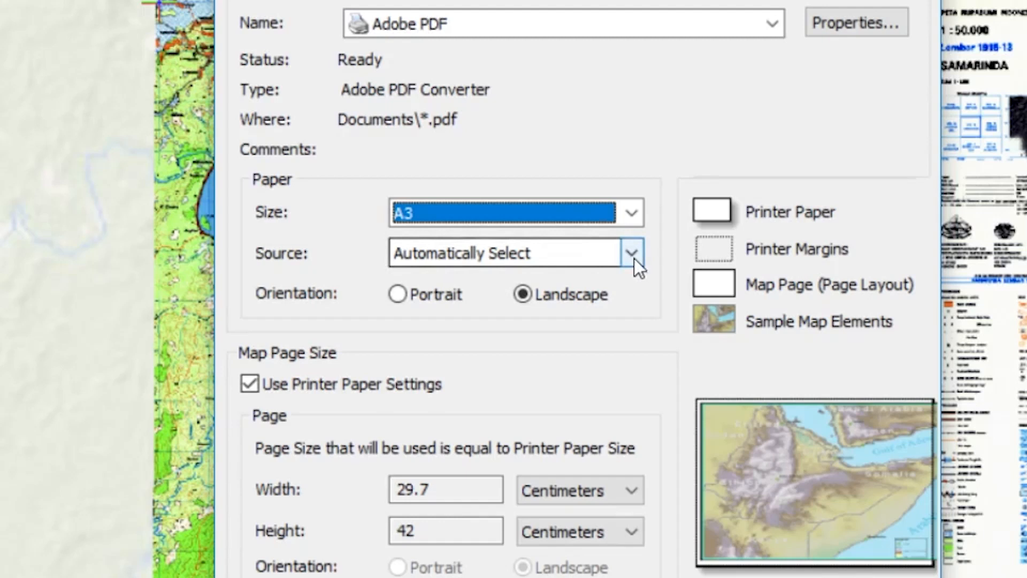
pyautogui.click(409, 293)
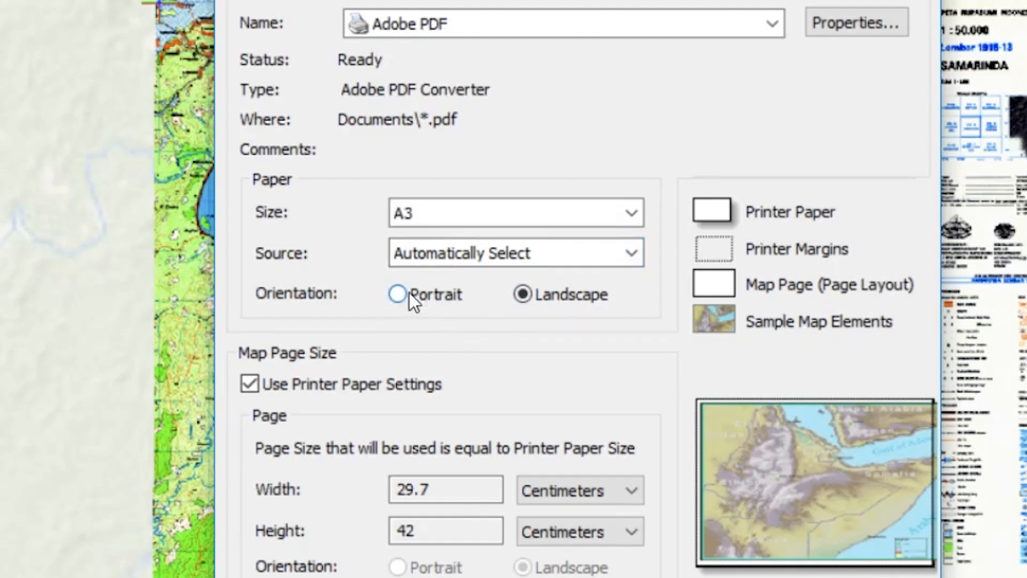
pyautogui.click(530, 300)
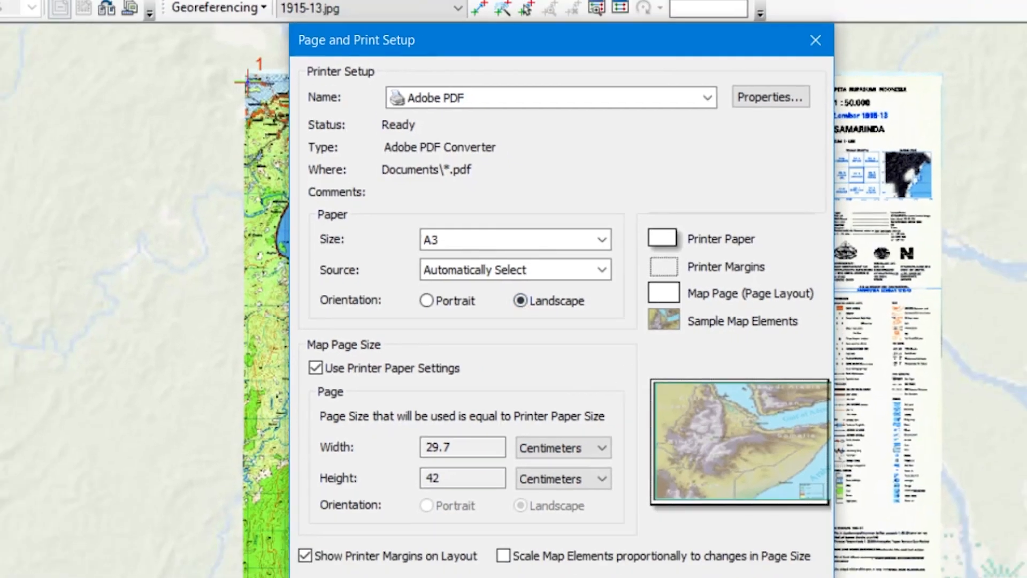
pyautogui.press('Return')
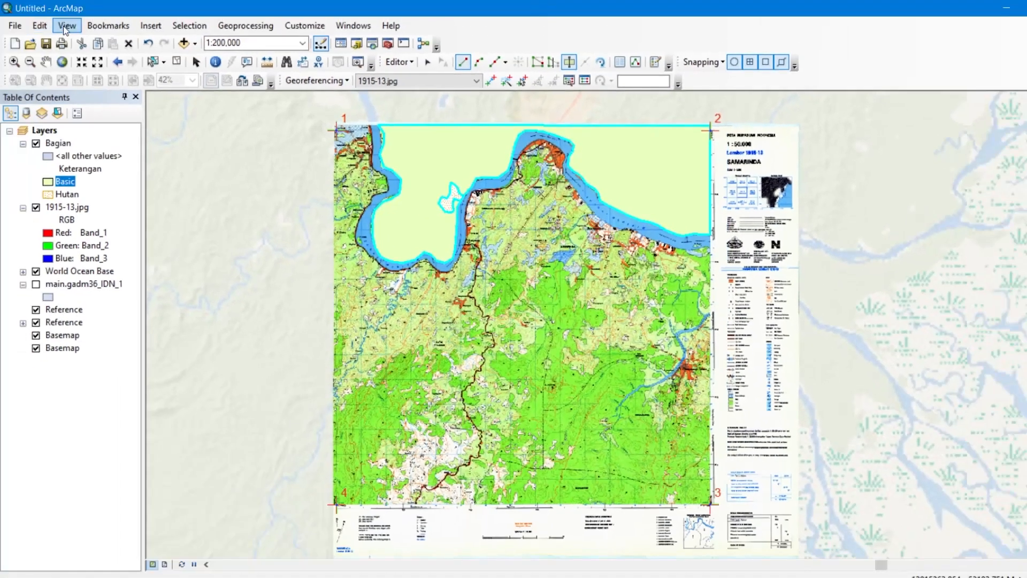
# - Switch to layout view and shift the scale bar slightly toward the map frame
pyautogui.click(67, 25)
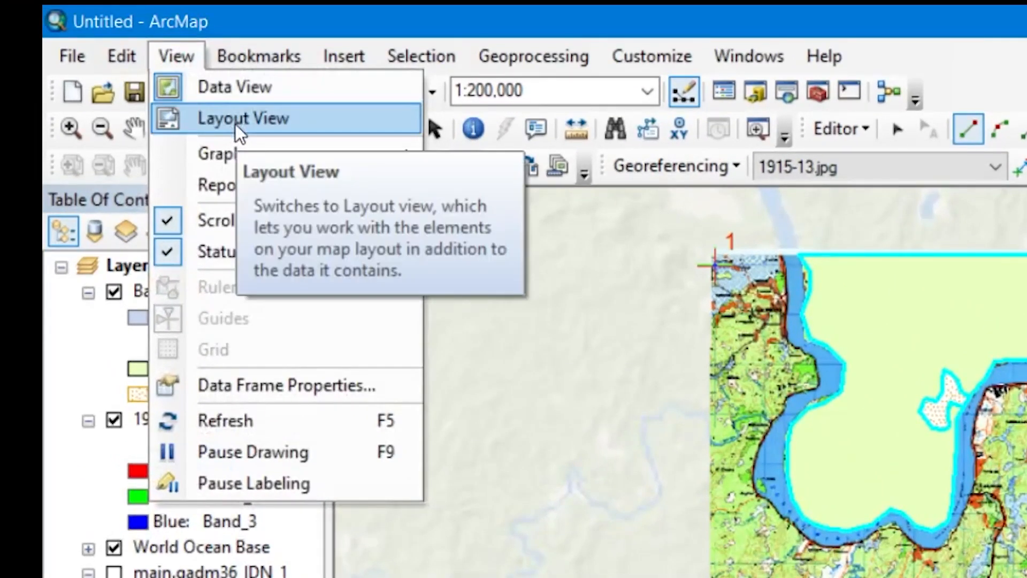
pyautogui.click(235, 124)
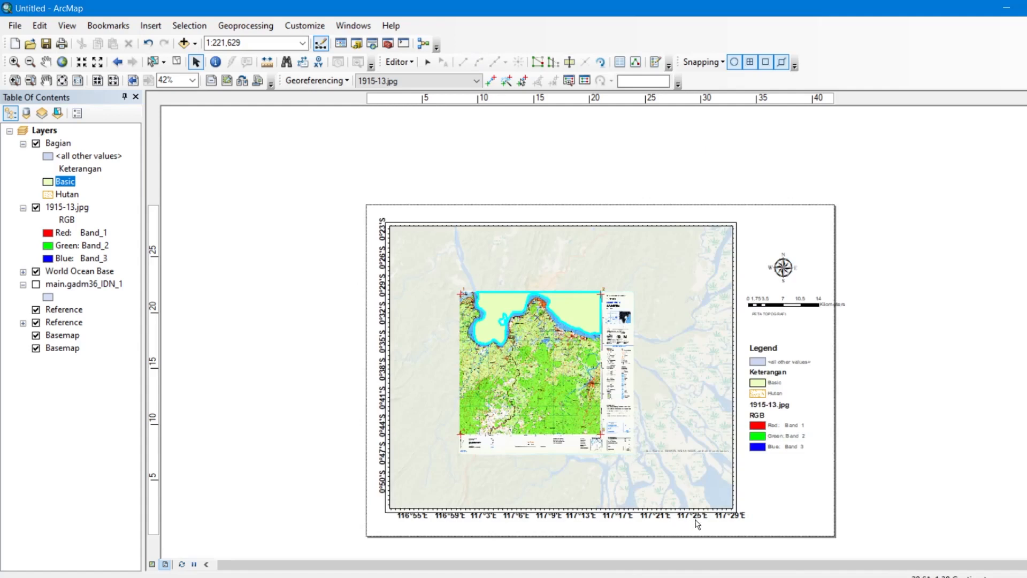
pyautogui.click(774, 431)
pyautogui.click(789, 305)
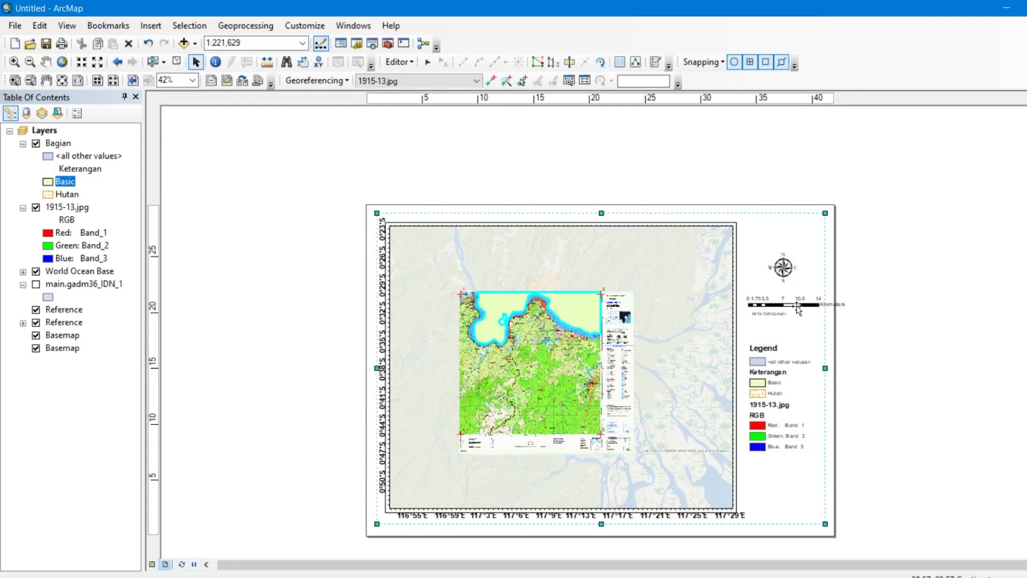
pyautogui.click(833, 305)
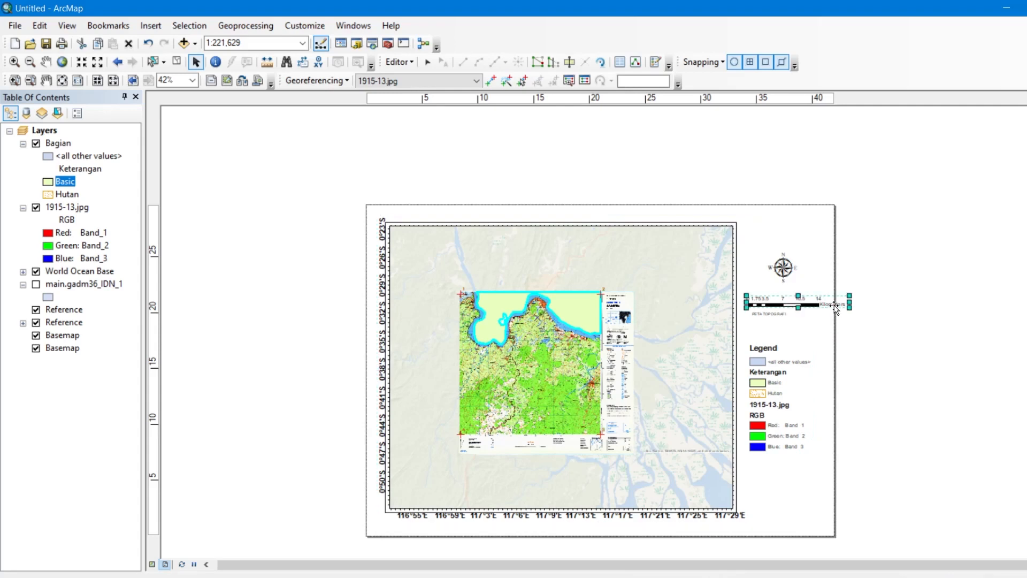
pyautogui.moveTo(817, 306); pyautogui.dragTo(811, 302)
# - Nudge the north arrow above the scale bar and delete the small text below the scale bar
pyautogui.click(786, 269)
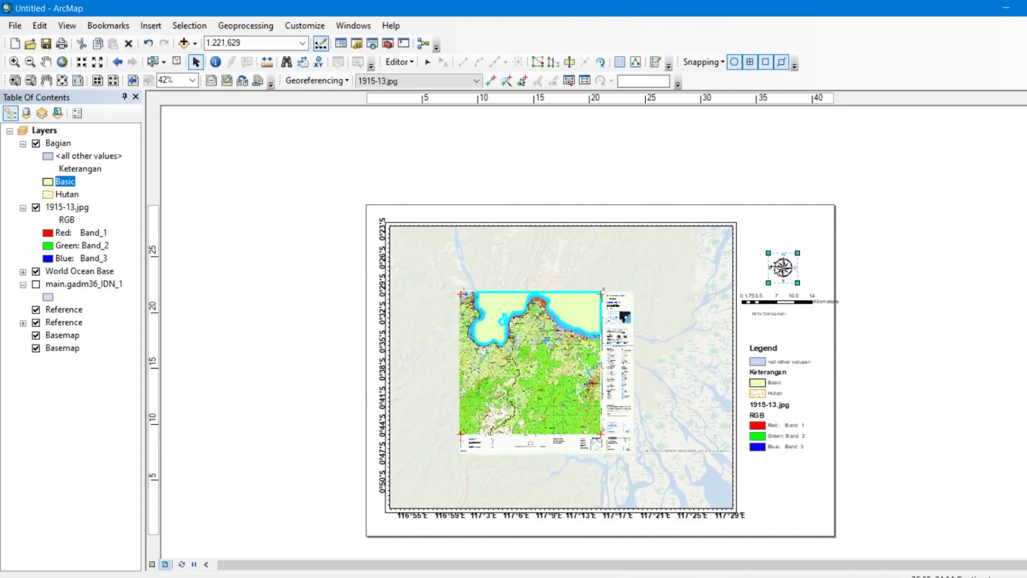
pyautogui.moveTo(782, 268); pyautogui.dragTo(784, 269)
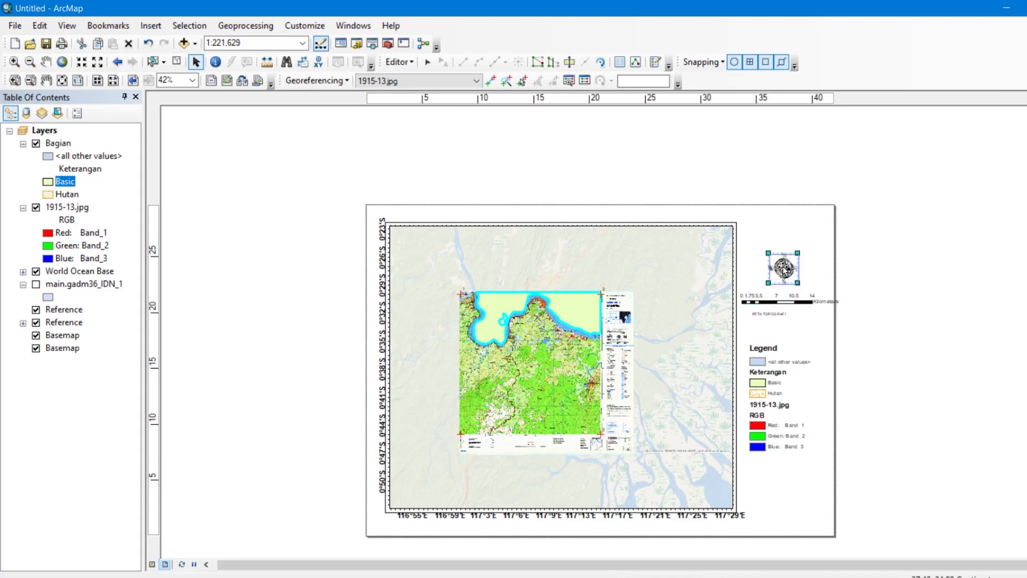
pyautogui.click(771, 315)
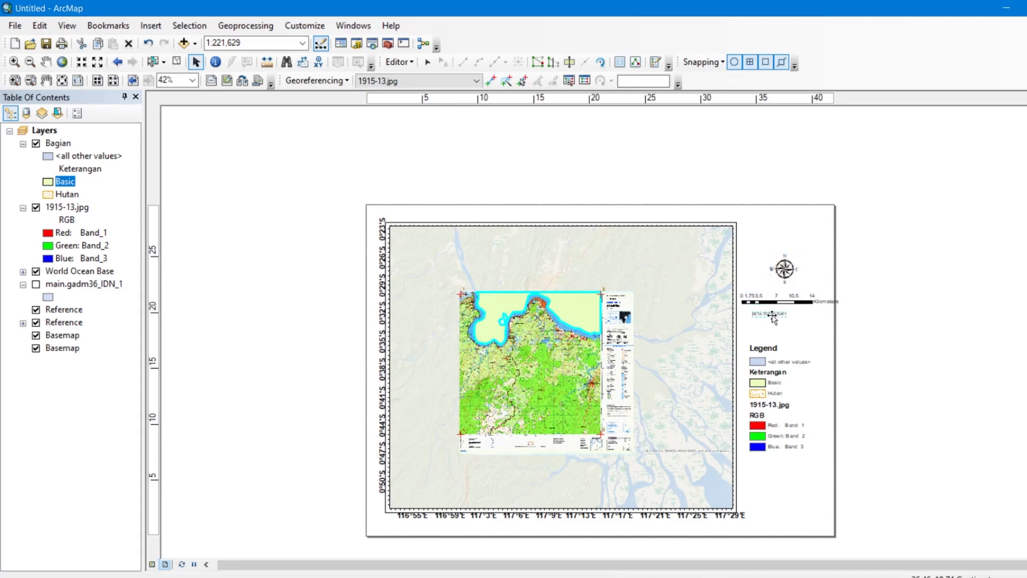
pyautogui.press('Delete')
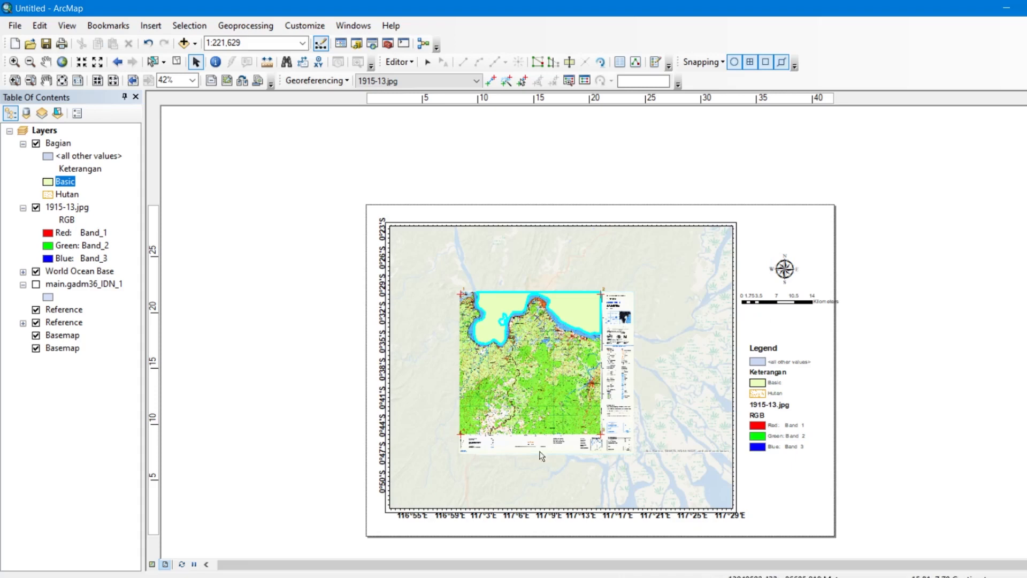
# - Try to add a new graticule with labels, 10-minute latitude and longitude intervals and a simple border to the map's data frame
pyautogui.click(488, 461)
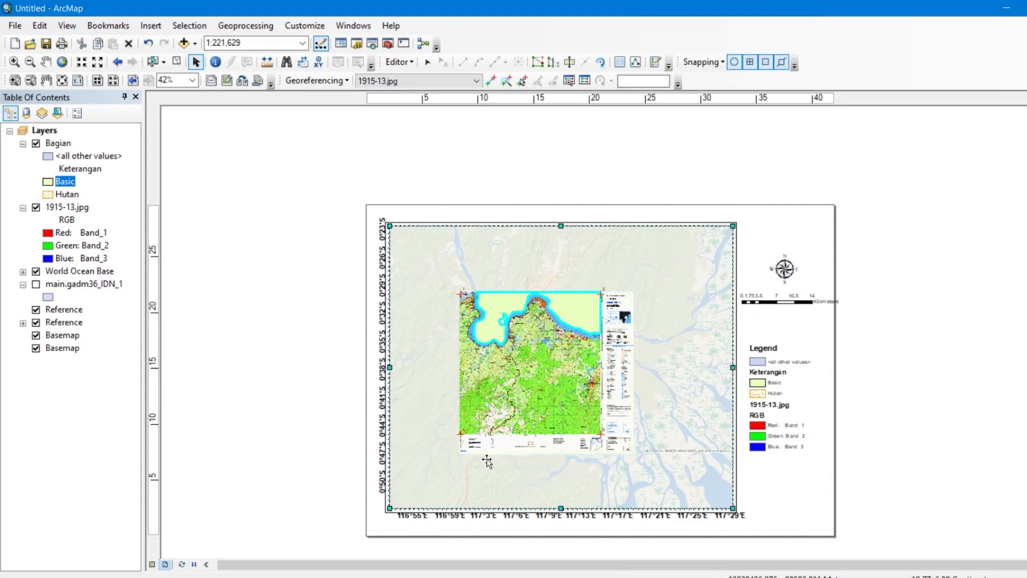
pyautogui.rightClick(487, 460)
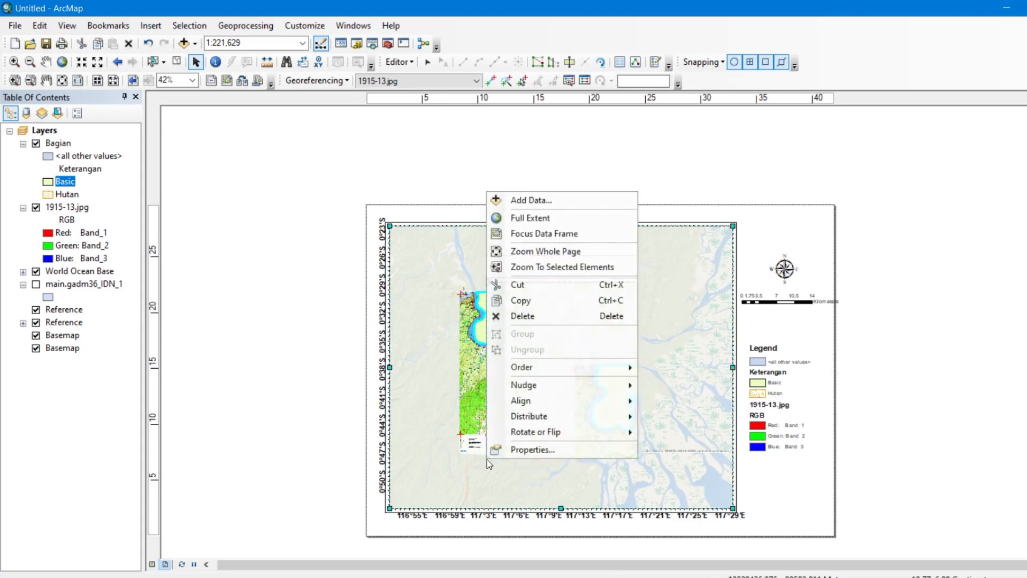
pyautogui.click(522, 452)
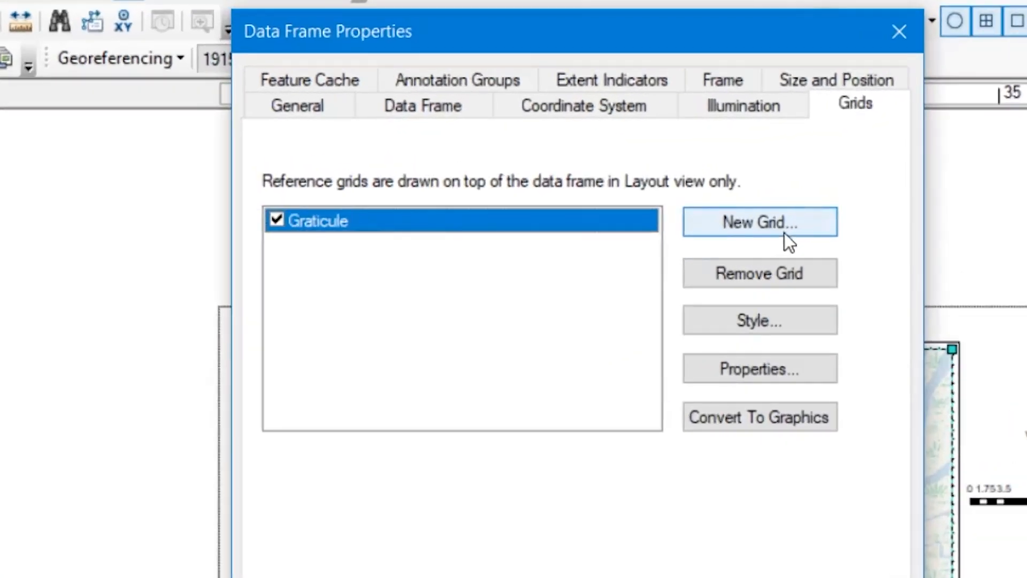
pyautogui.click(649, 169)
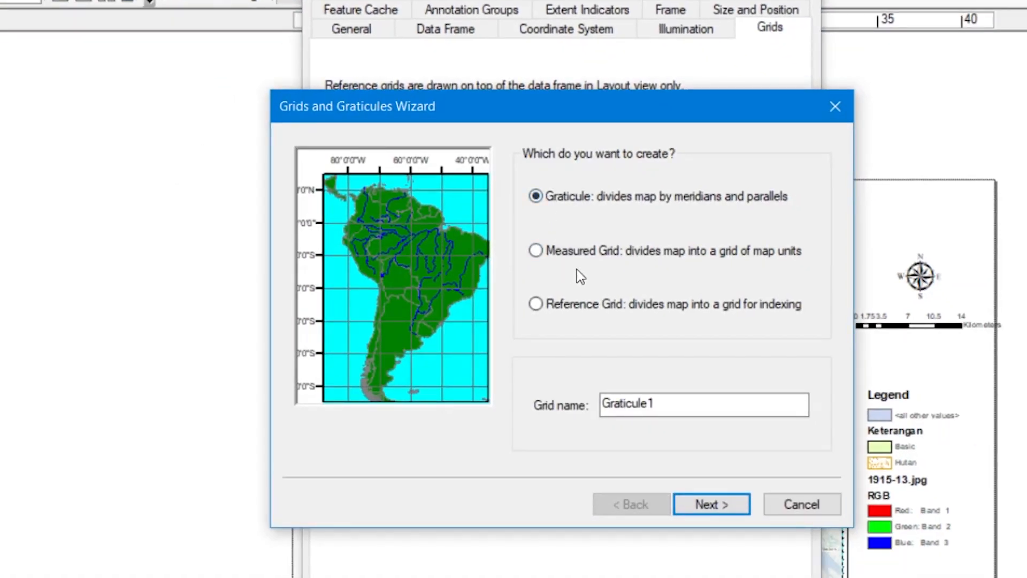
pyautogui.click(551, 259)
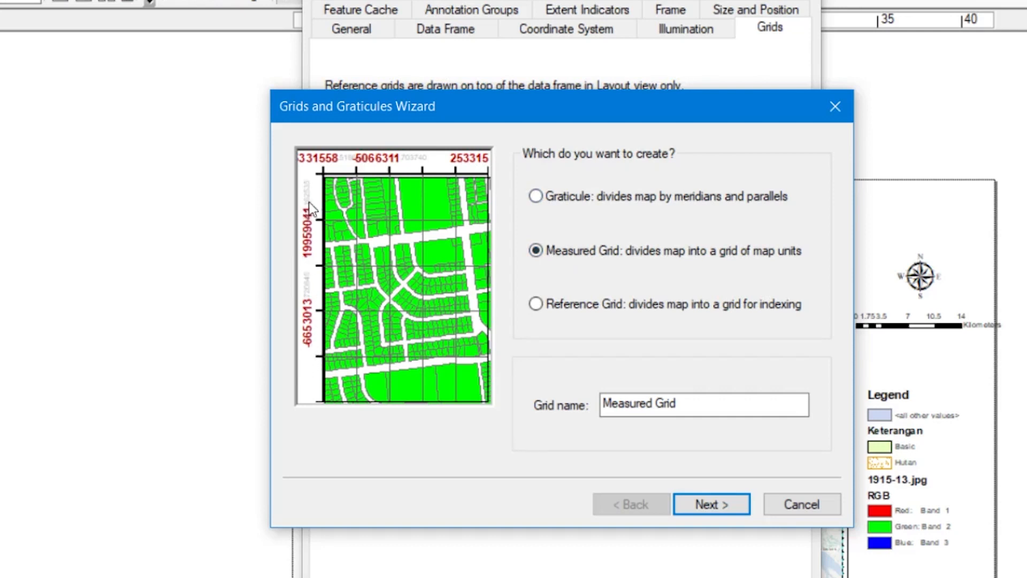
pyautogui.click(553, 204)
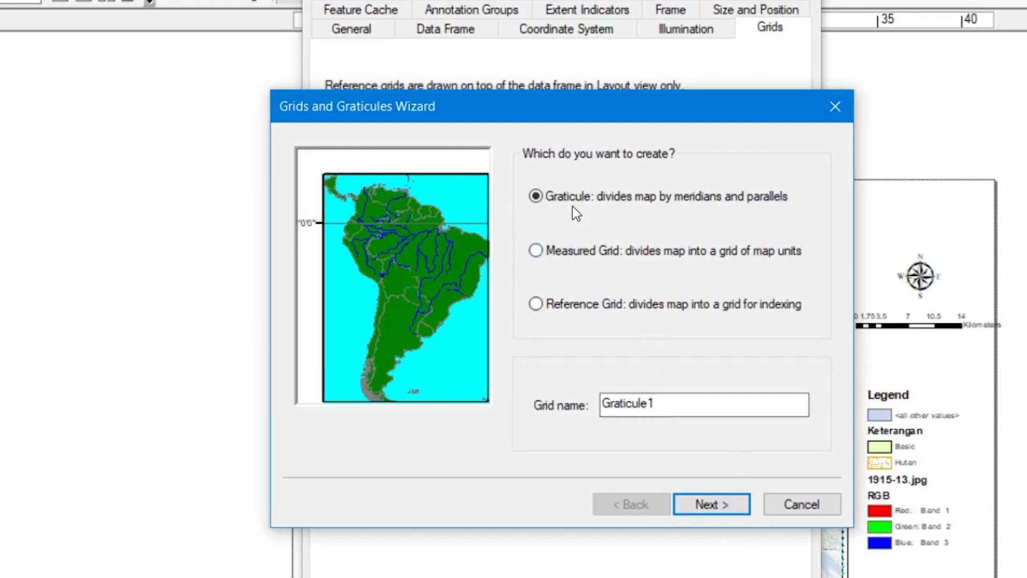
pyautogui.click(719, 505)
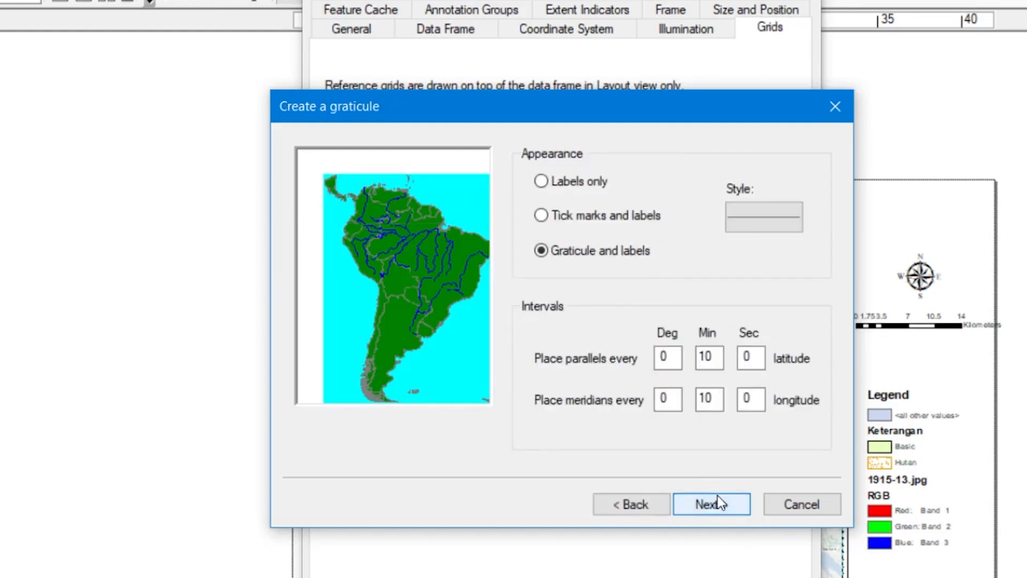
pyautogui.click(712, 510)
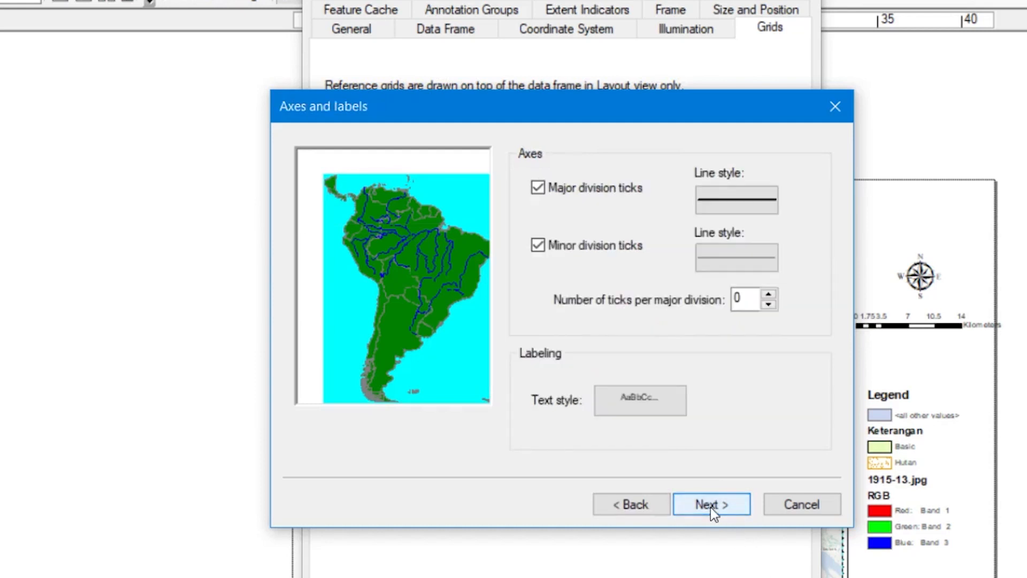
pyautogui.click(710, 507)
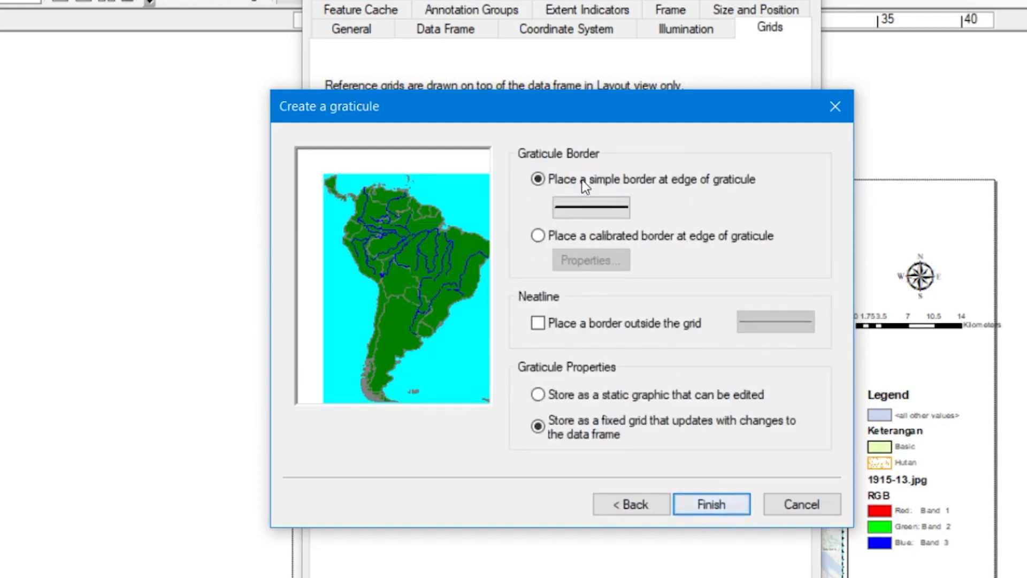
pyautogui.click(705, 504)
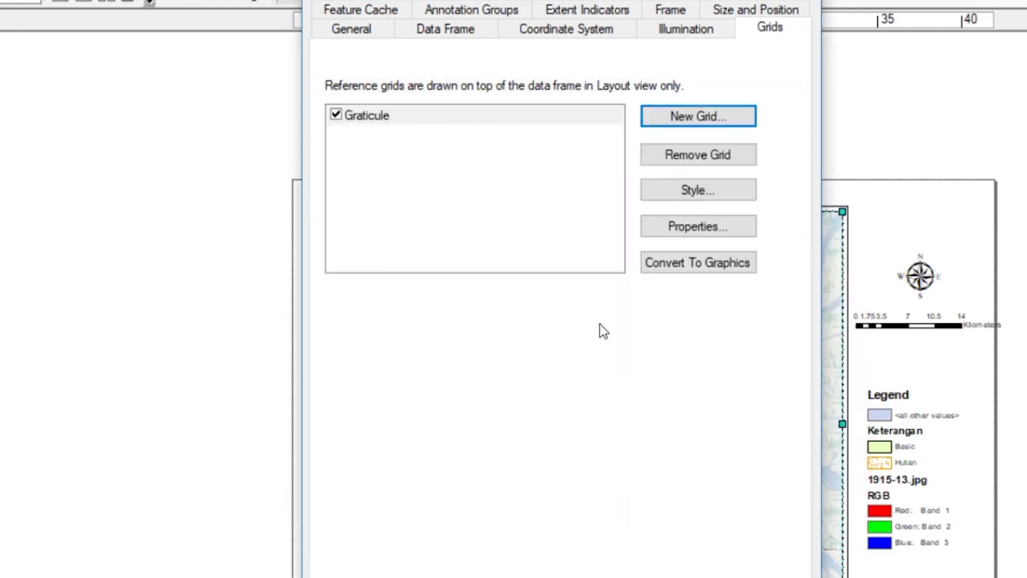
# - Browse the reference system styles for the Graticule grid, check the axes properties, and close the style selector
pyautogui.click(702, 194)
pyautogui.scroll(-5, 521, 218)
pyautogui.scroll(5, 513, 214)
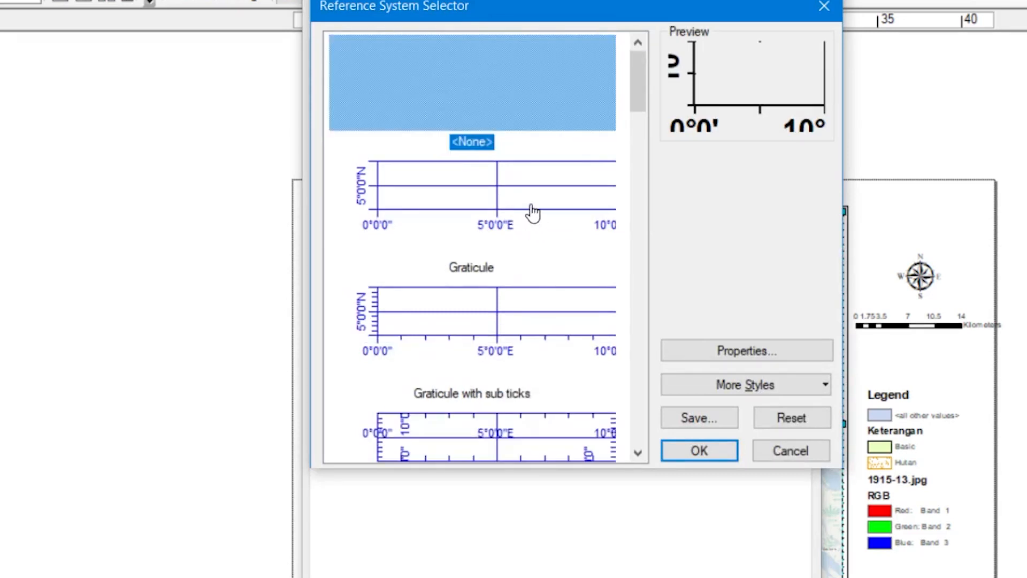
pyautogui.scroll(-3, 531, 221)
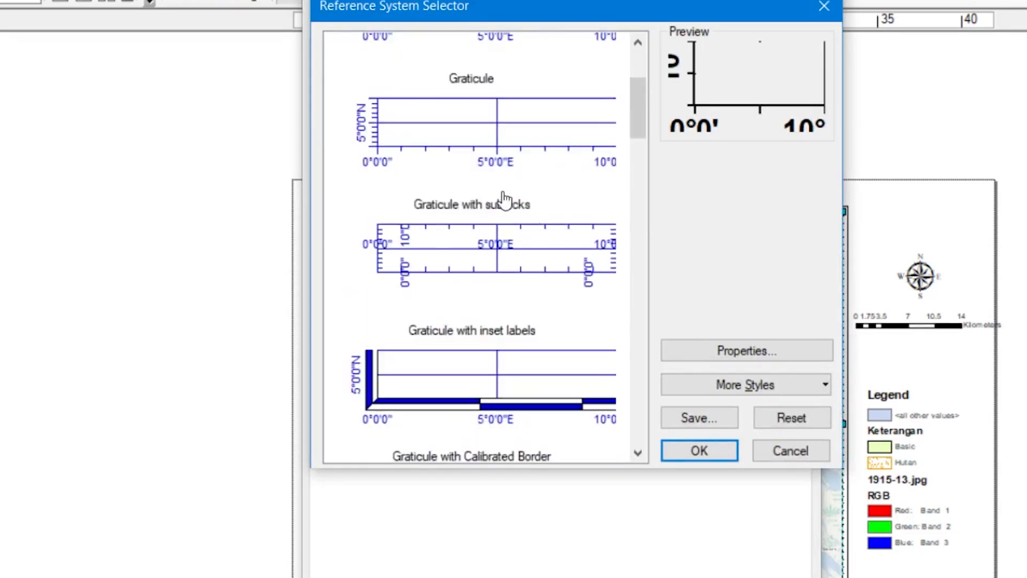
pyautogui.click(776, 356)
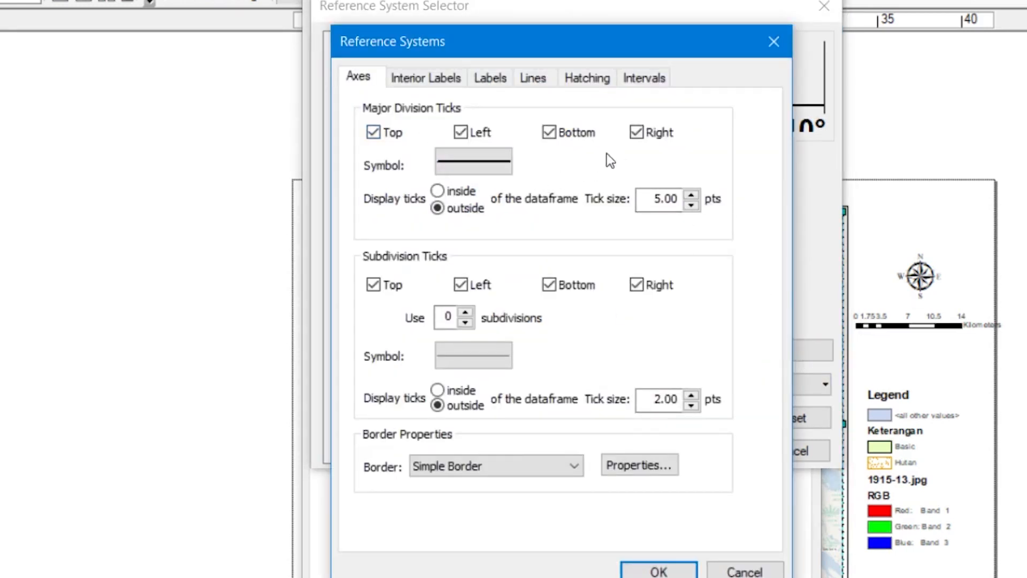
pyautogui.click(774, 43)
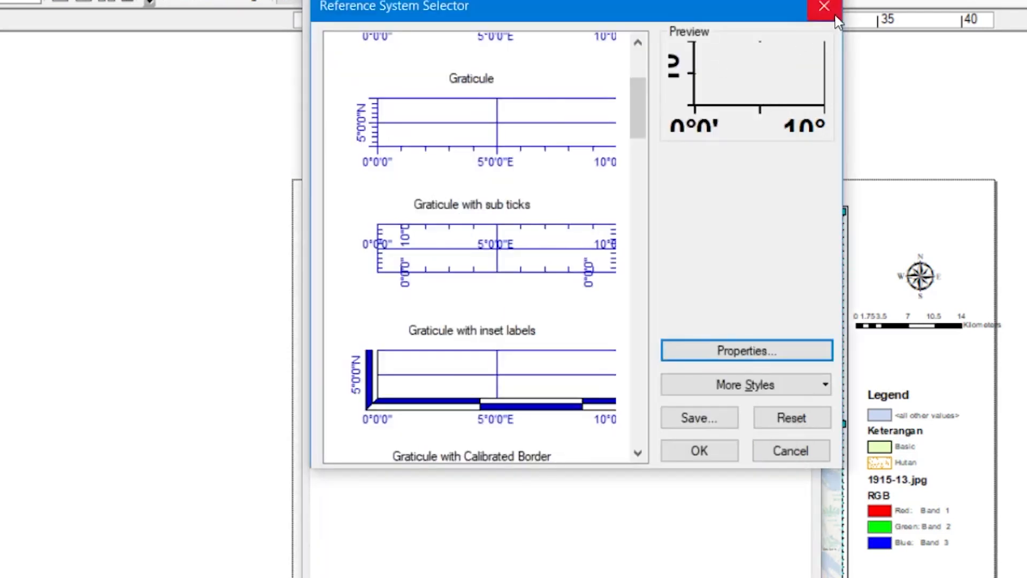
pyautogui.click(822, 6)
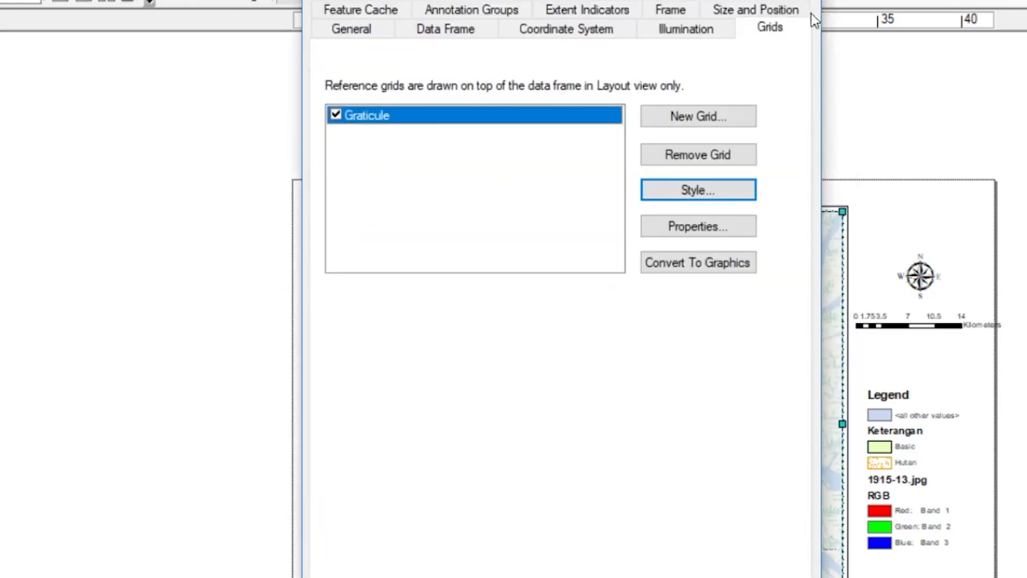
# - Open the Graticule grid's properties and review its axes, interior labels, label size and additional label type settings, cancelling the label dialog
pyautogui.click(684, 222)
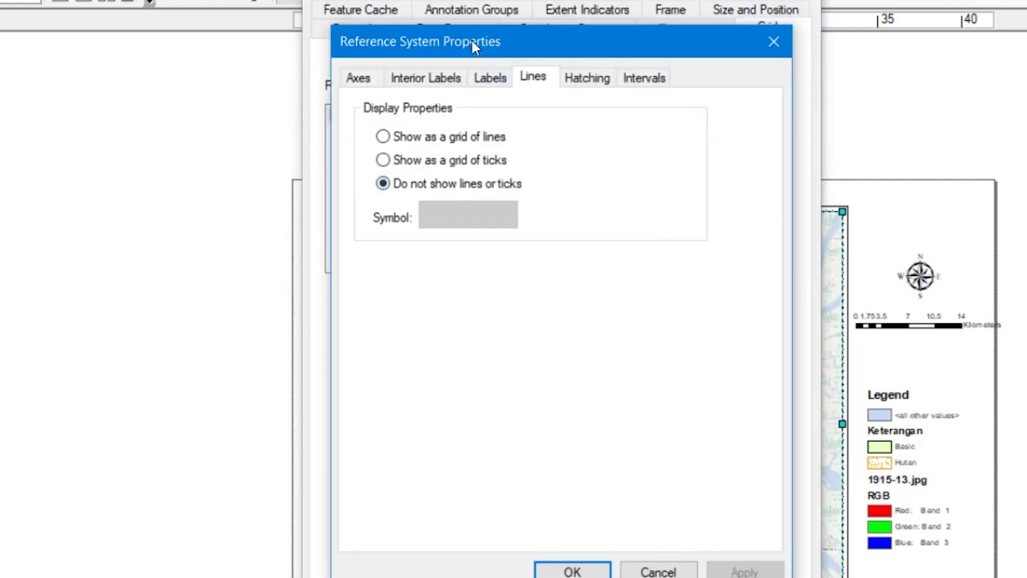
pyautogui.moveTo(475, 39); pyautogui.dragTo(989, 57)
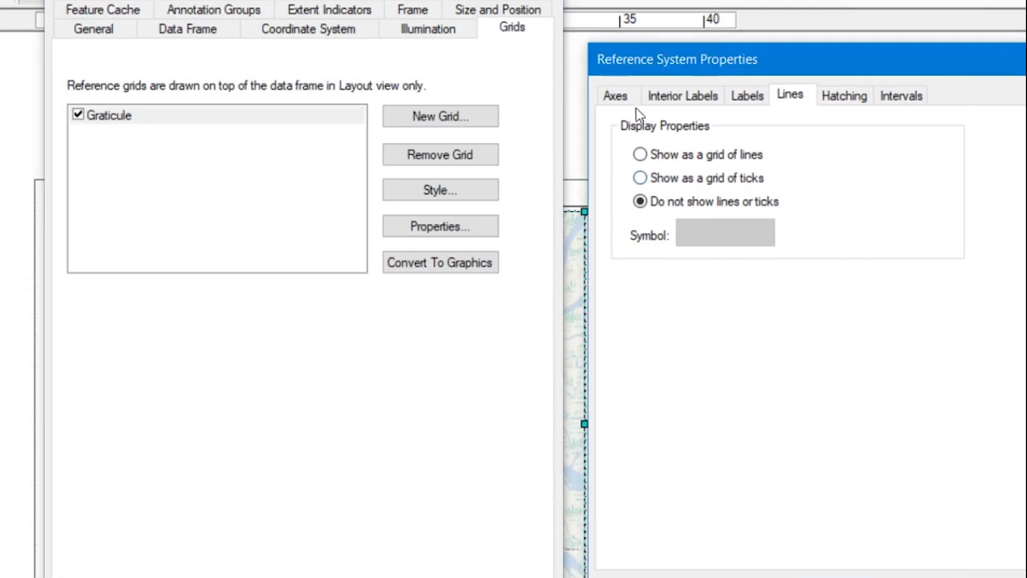
pyautogui.click(847, 96)
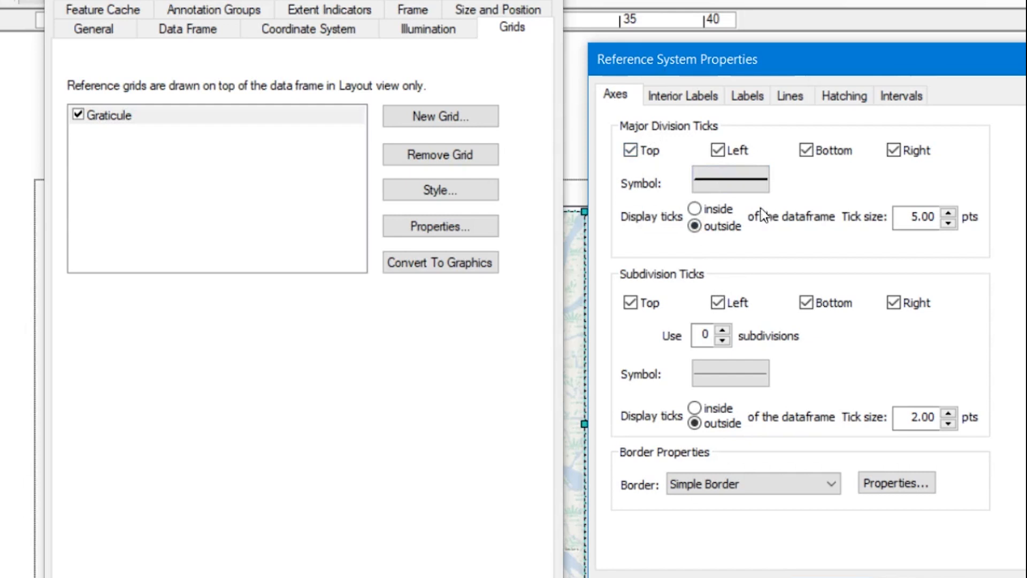
pyautogui.click(701, 97)
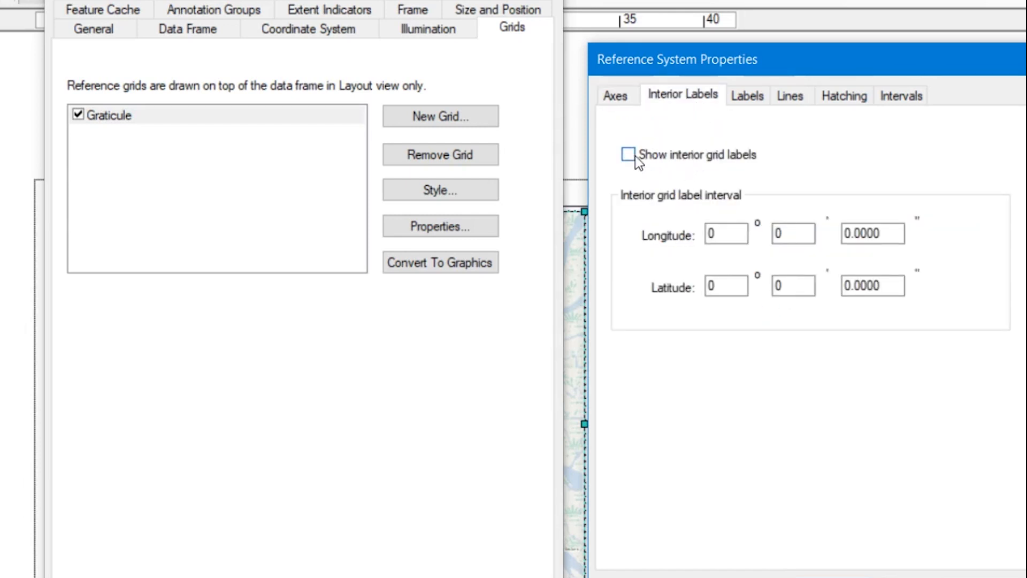
pyautogui.click(747, 100)
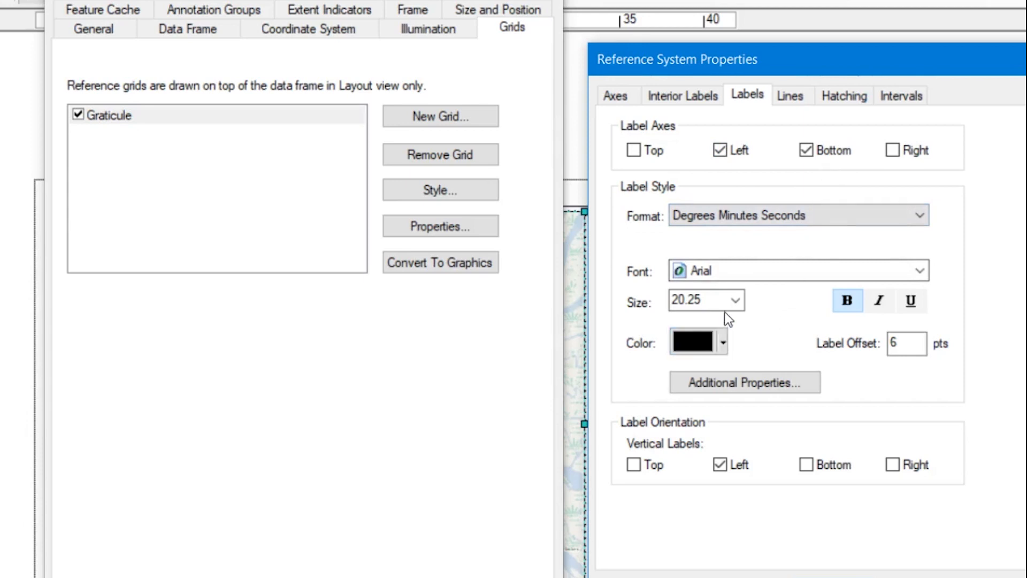
pyautogui.click(735, 300)
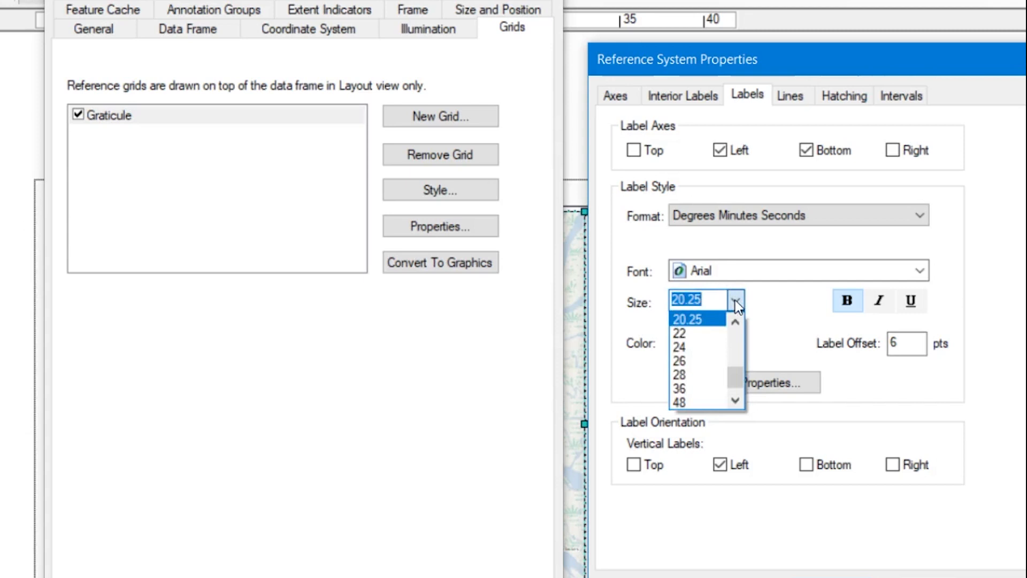
pyautogui.click(735, 300)
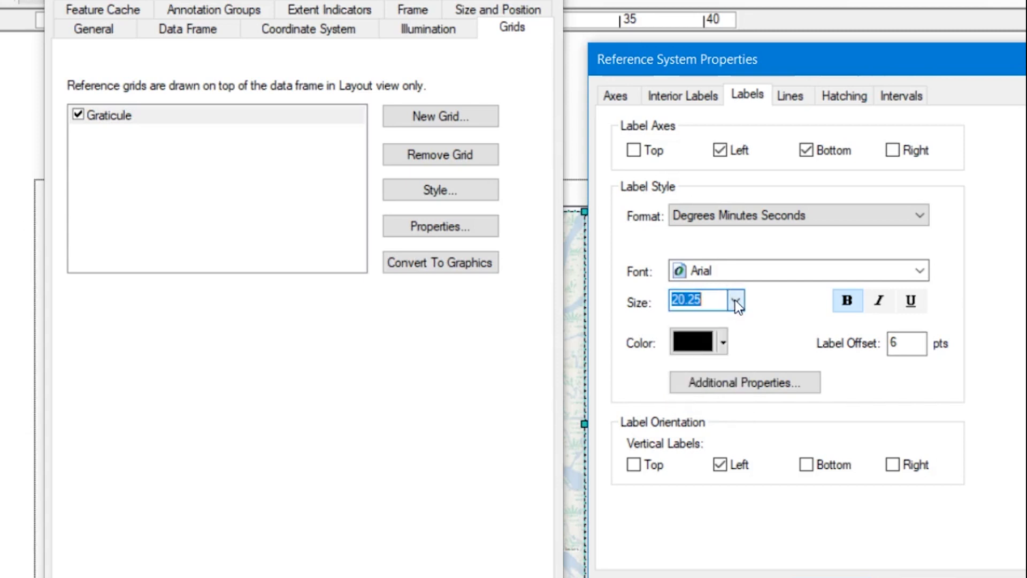
pyautogui.click(711, 389)
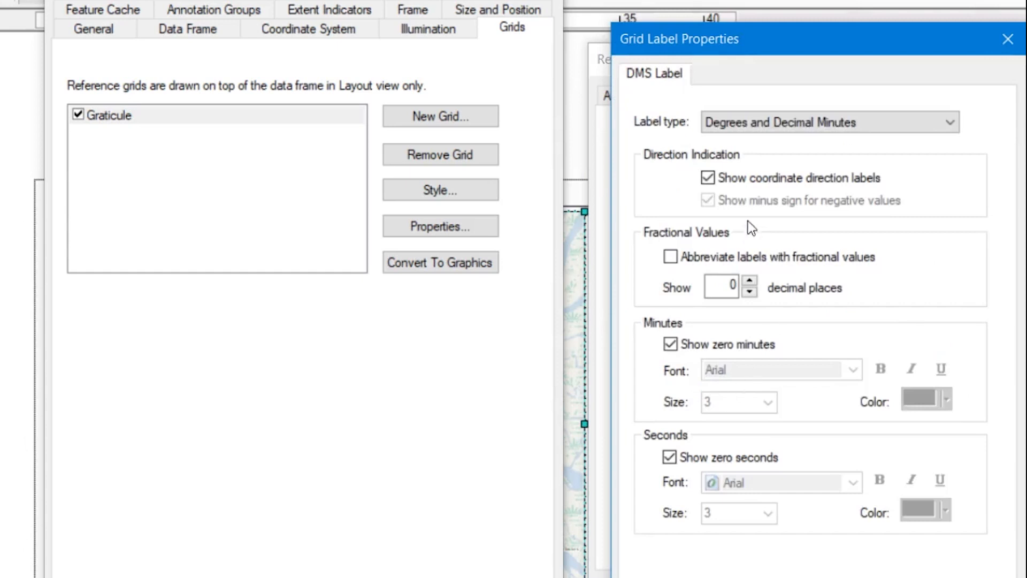
pyautogui.click(902, 130)
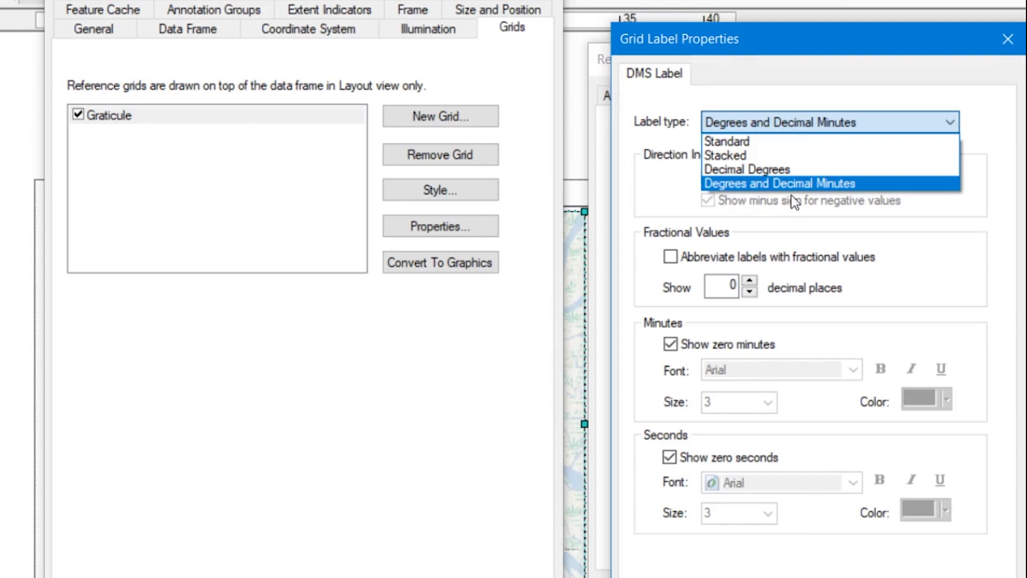
pyautogui.click(997, 210)
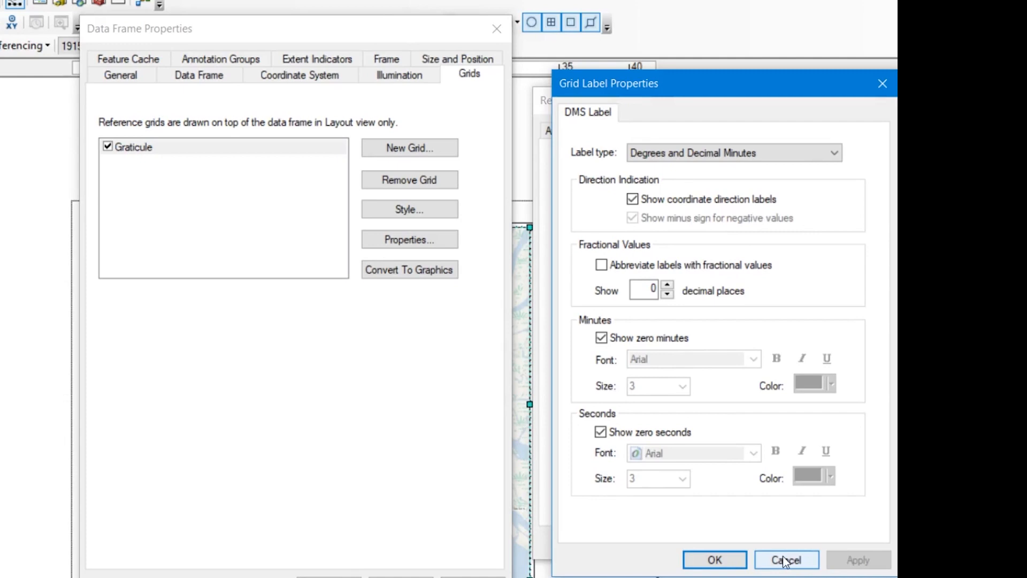
pyautogui.click(784, 560)
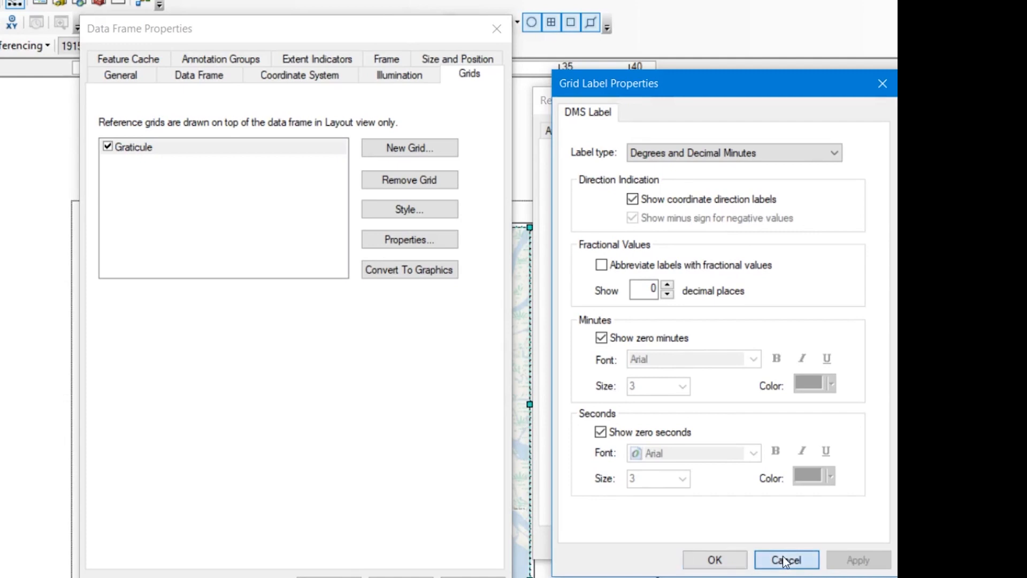
# - Try displaying the graticule as a grid of lines, and return it to showing no lines or ticks
pyautogui.click(702, 133)
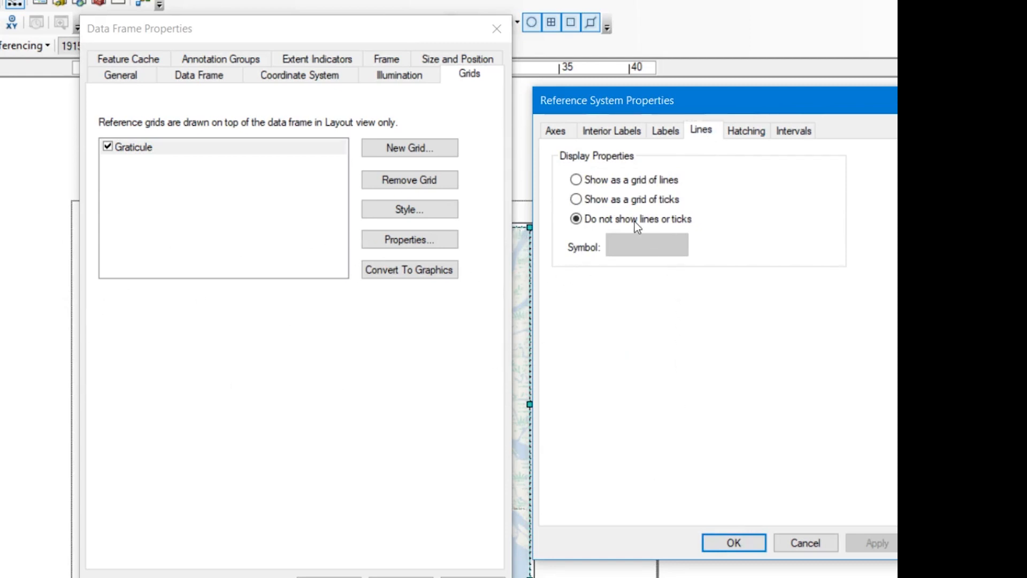
pyautogui.click(583, 179)
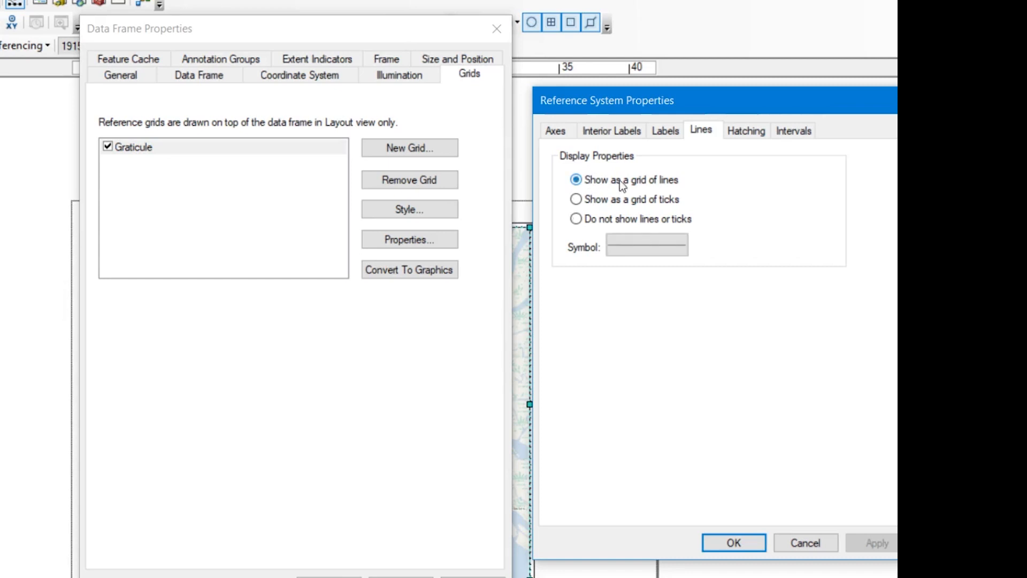
pyautogui.click(577, 219)
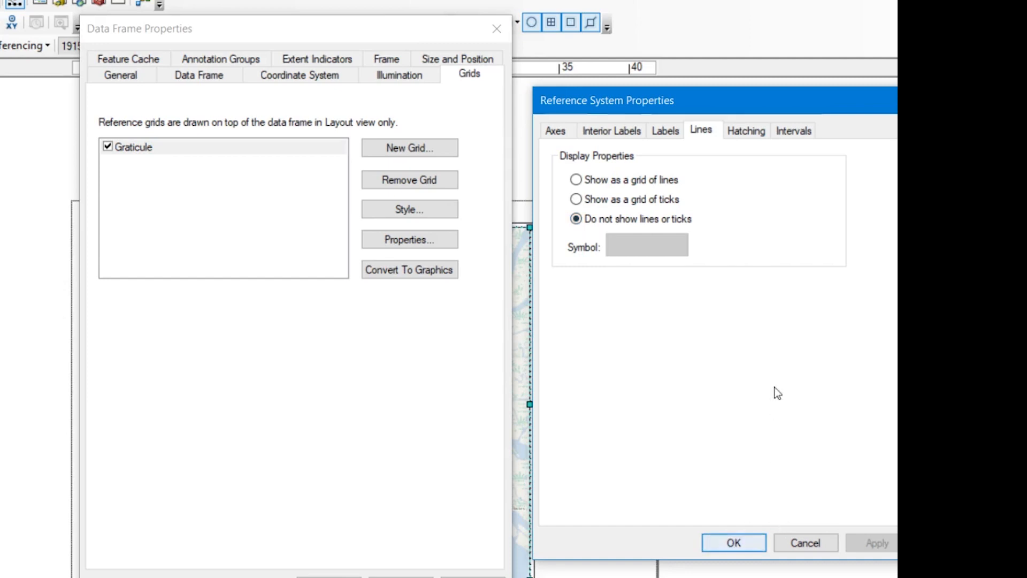
# - Check the graticule's hatching, interval, line and label settings, and accept the grid and data frame properties
pyautogui.click(745, 130)
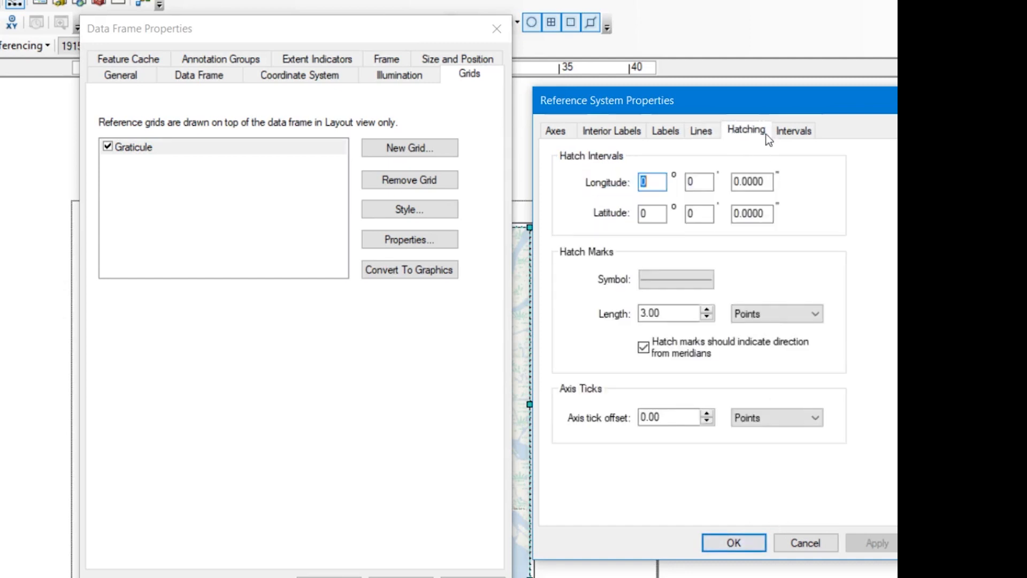
pyautogui.click(808, 136)
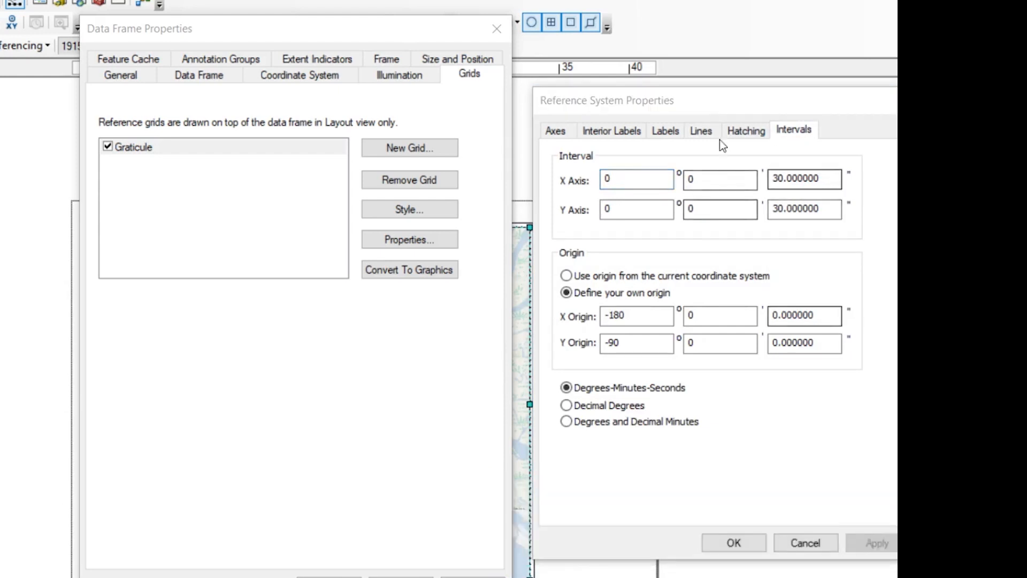
pyautogui.click(750, 134)
pyautogui.click(791, 134)
pyautogui.click(700, 131)
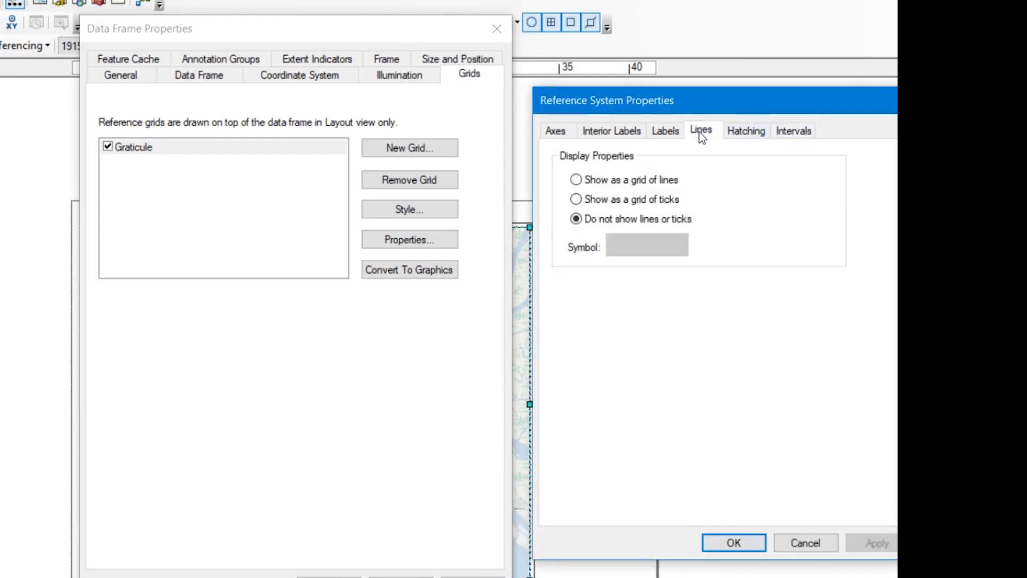
pyautogui.click(665, 131)
pyautogui.click(619, 137)
pyautogui.click(698, 136)
pyautogui.click(667, 137)
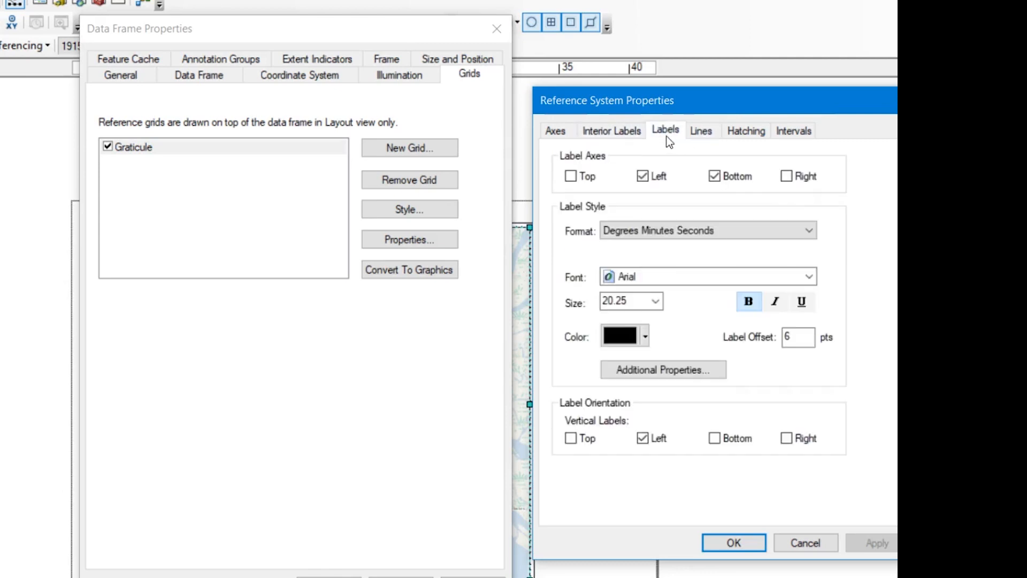
pyautogui.click(734, 549)
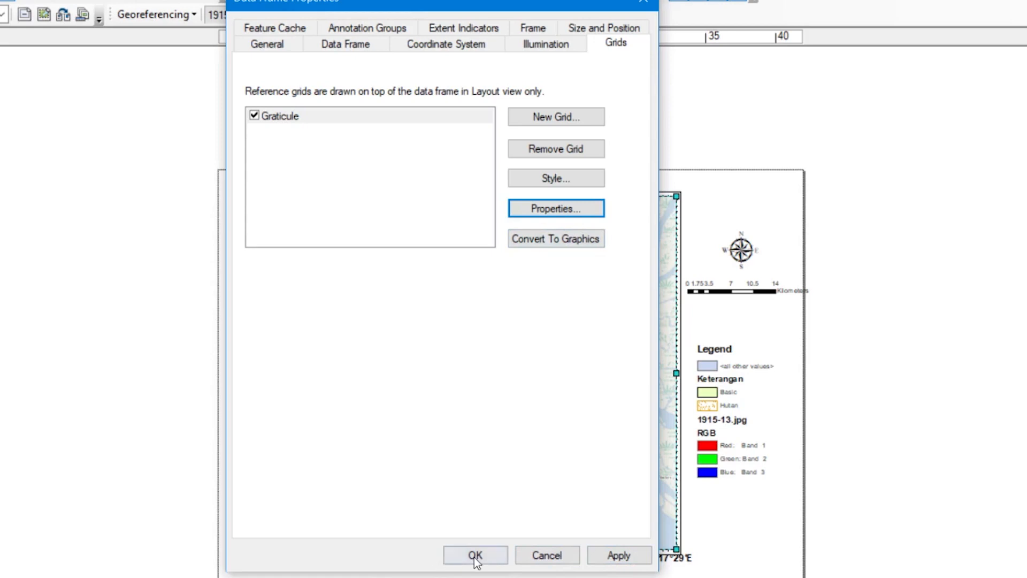
pyautogui.click(328, 577)
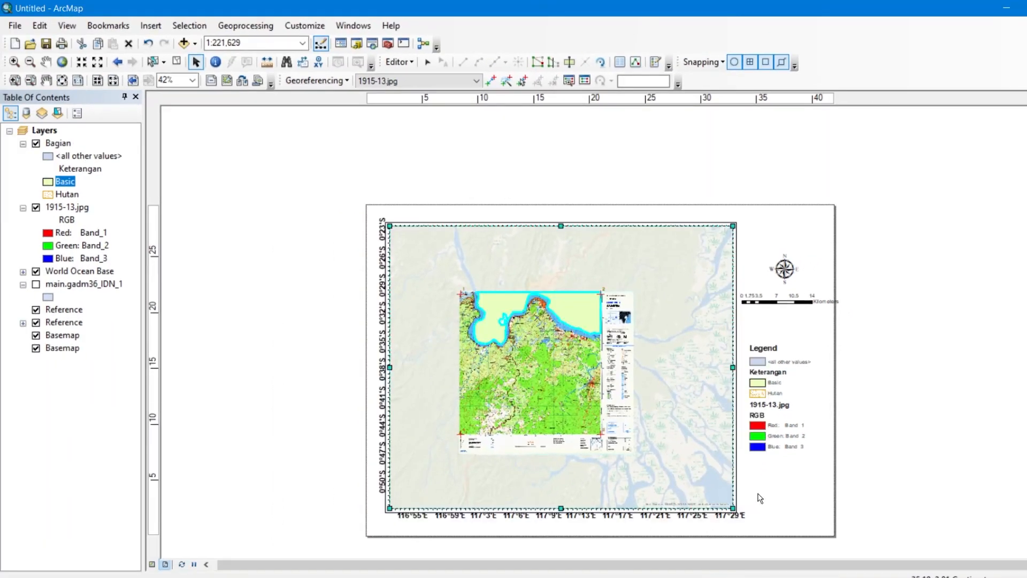
# - Select the legend and shift it slightly downward and toward the map frame
pyautogui.click(782, 424)
pyautogui.moveTo(781, 424)
pyautogui.mouseDown()
pyautogui.moveTo(775, 399)
pyautogui.moveTo(775, 428)
pyautogui.mouseUp()
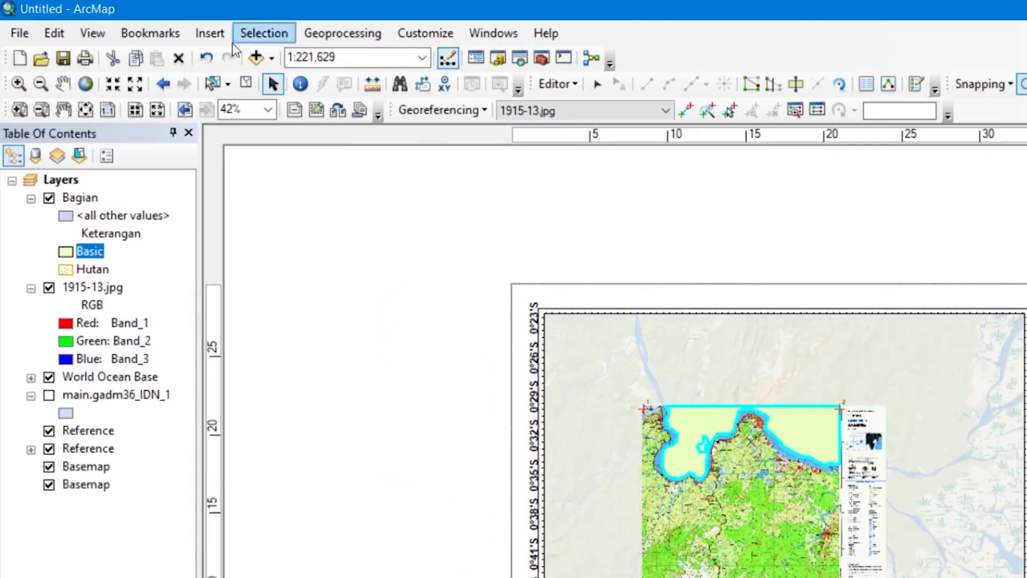
# - Insert the map title "PETA TOPOGRAFI LATIHAN" and keep it above the page
pyautogui.click(154, 27)
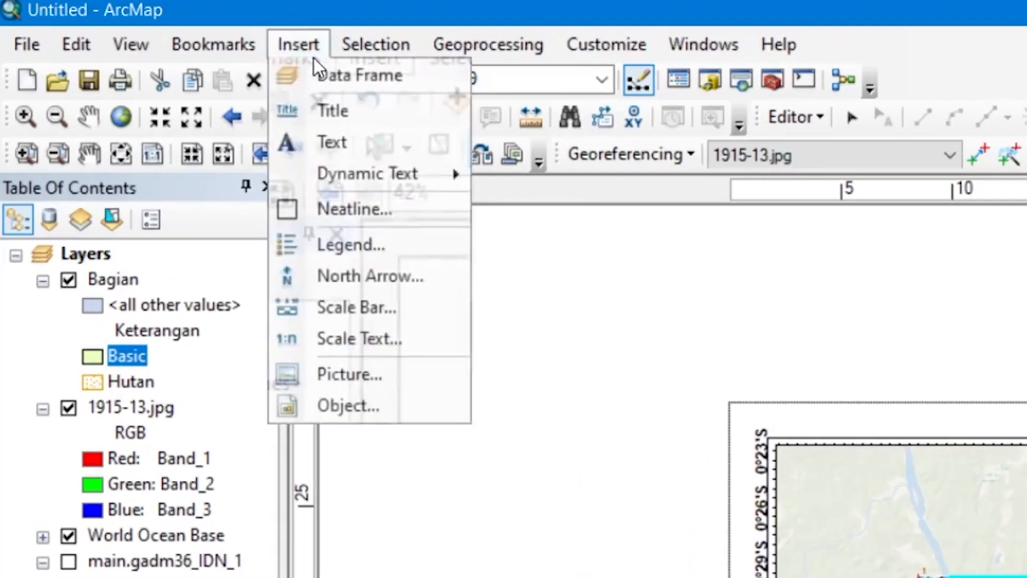
pyautogui.click(342, 110)
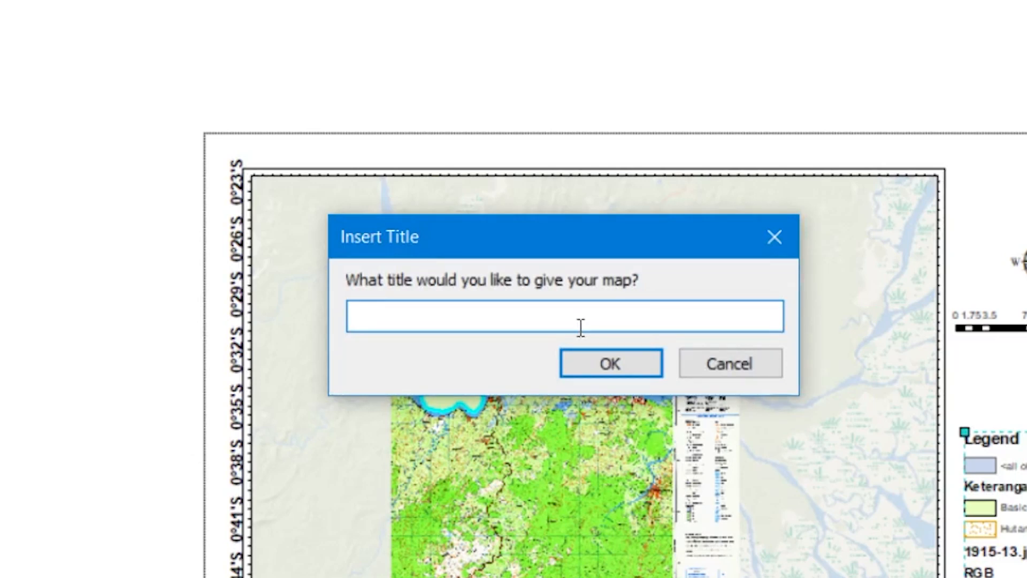
pyautogui.write('PETA TOPOGRAFI LATIHAN')
pyautogui.press('Return')
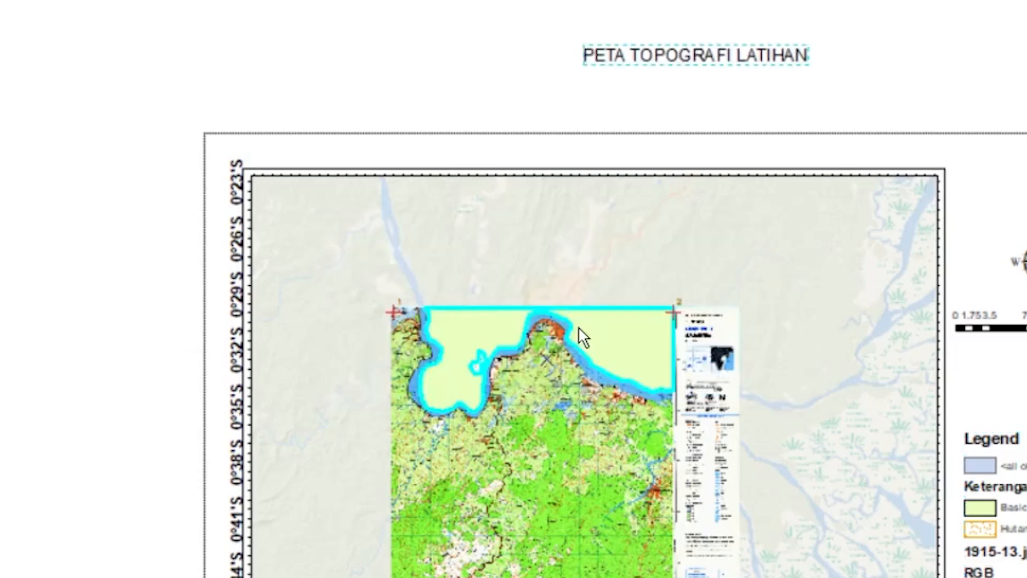
pyautogui.moveTo(662, 60); pyautogui.dragTo(758, 101)
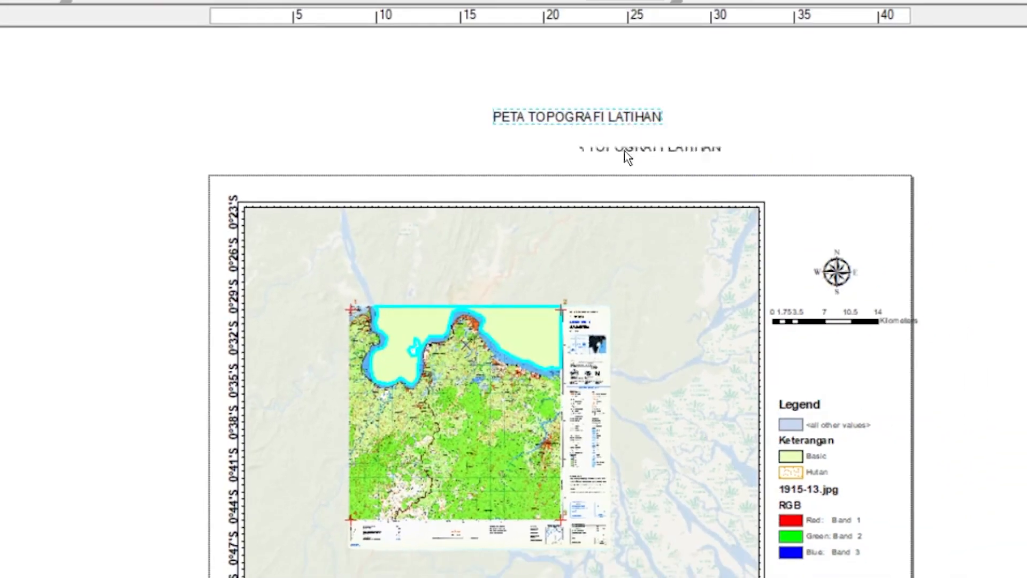
pyautogui.moveTo(624, 149); pyautogui.dragTo(564, 124)
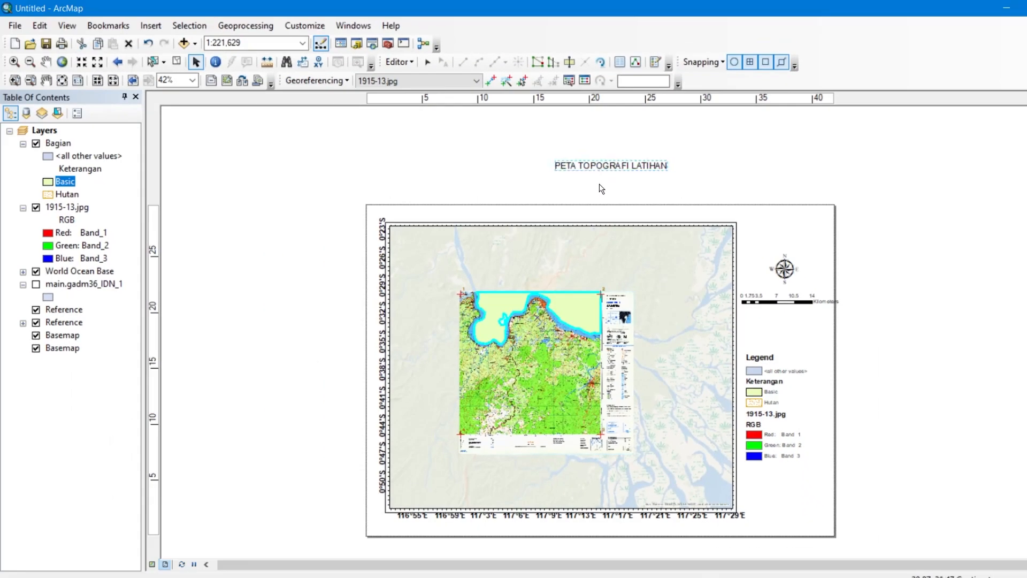
# - Examine the title's text and its size and position properties, close them without changes, and clear the layout selection
pyautogui.click(615, 189)
pyautogui.doubleClick(624, 164)
pyautogui.click(566, 221)
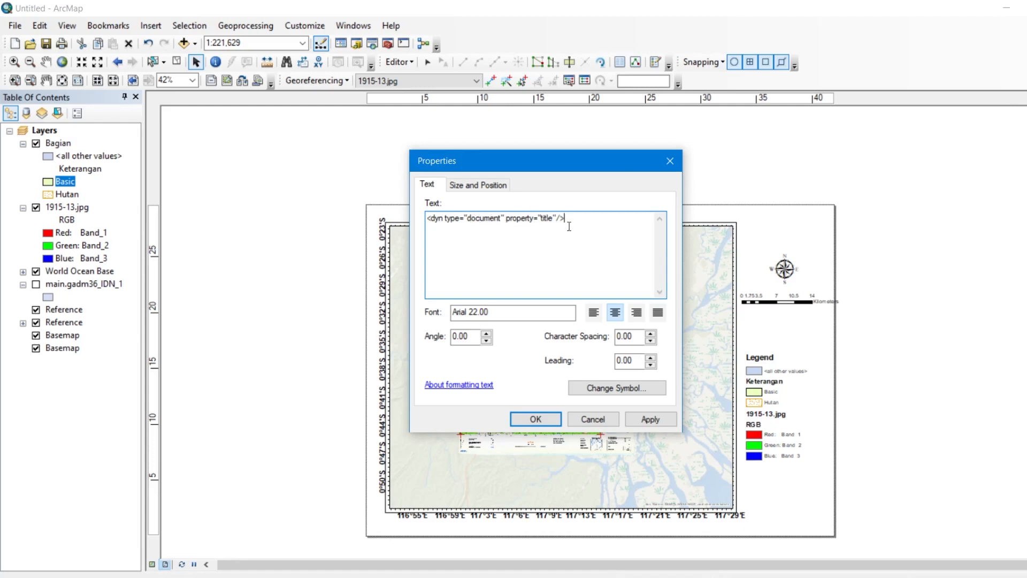
pyautogui.moveTo(532, 157); pyautogui.dragTo(558, 227)
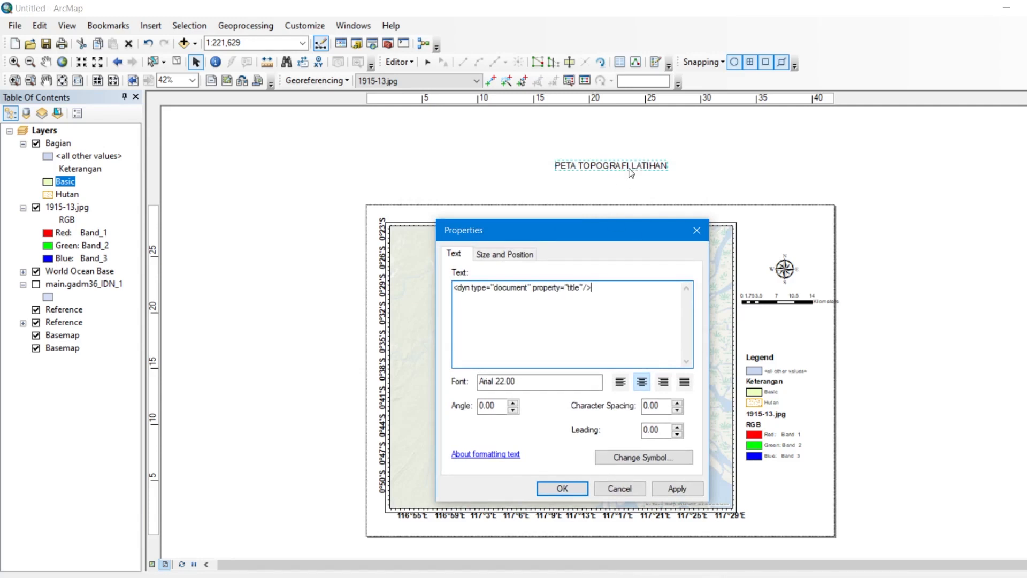
pyautogui.click(513, 254)
pyautogui.click(696, 230)
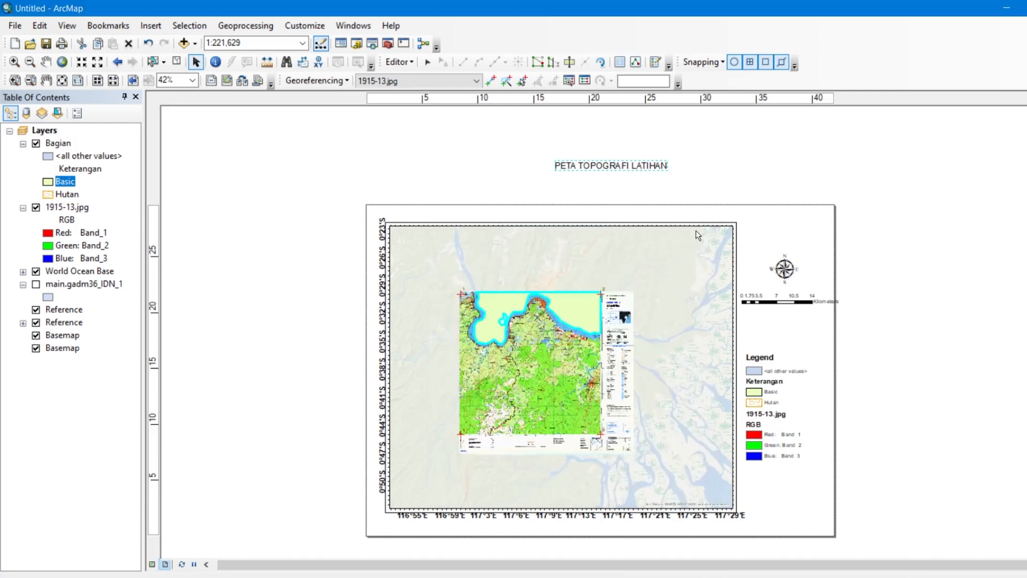
pyautogui.click(755, 226)
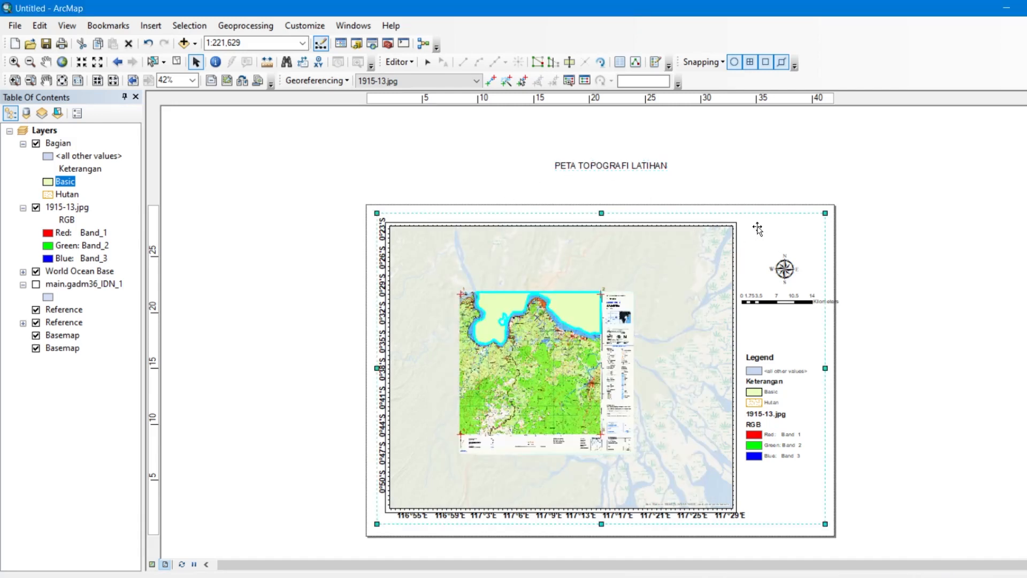
pyautogui.click(482, 170)
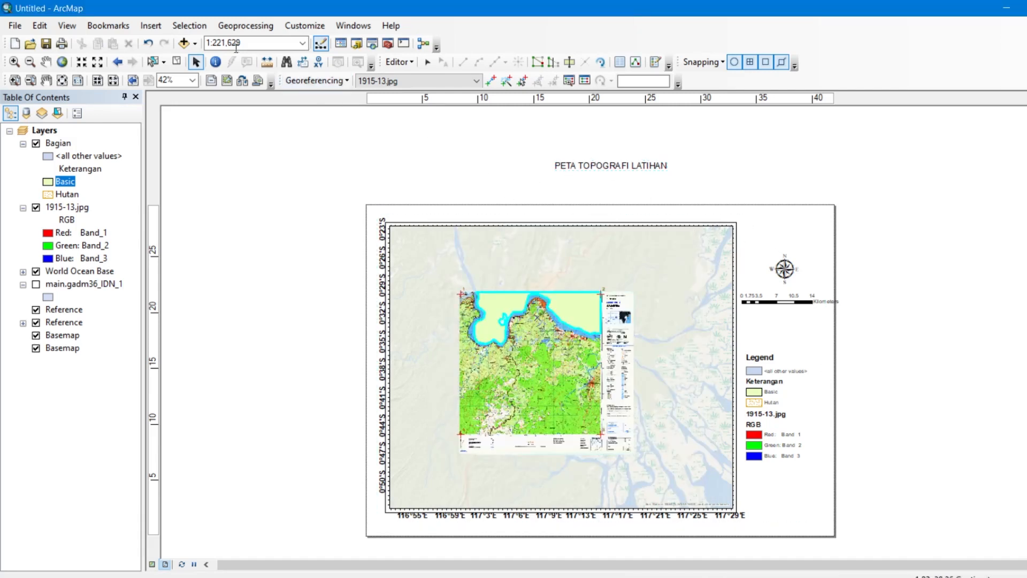
pyautogui.click(143, 27)
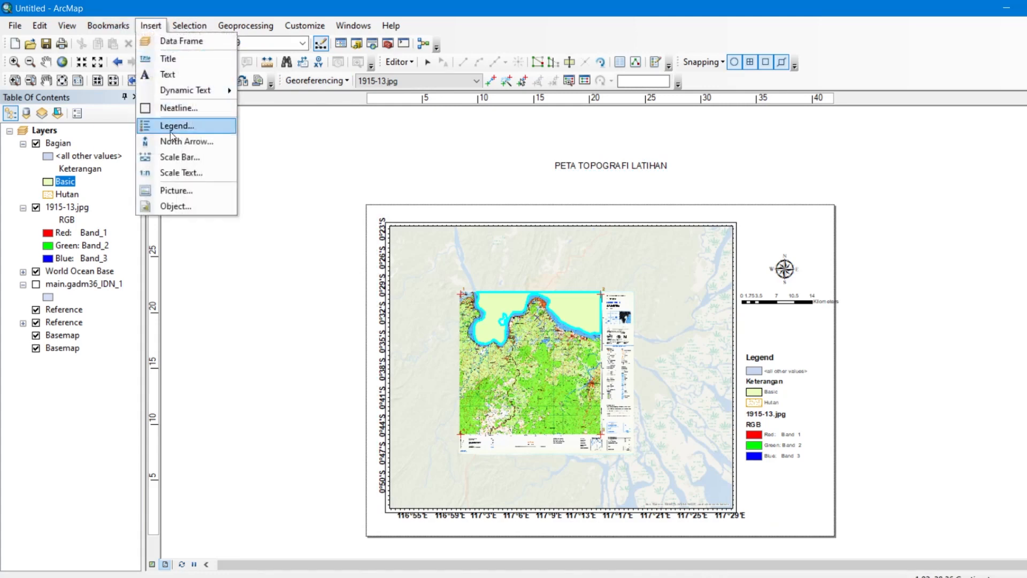
pyautogui.click(204, 77)
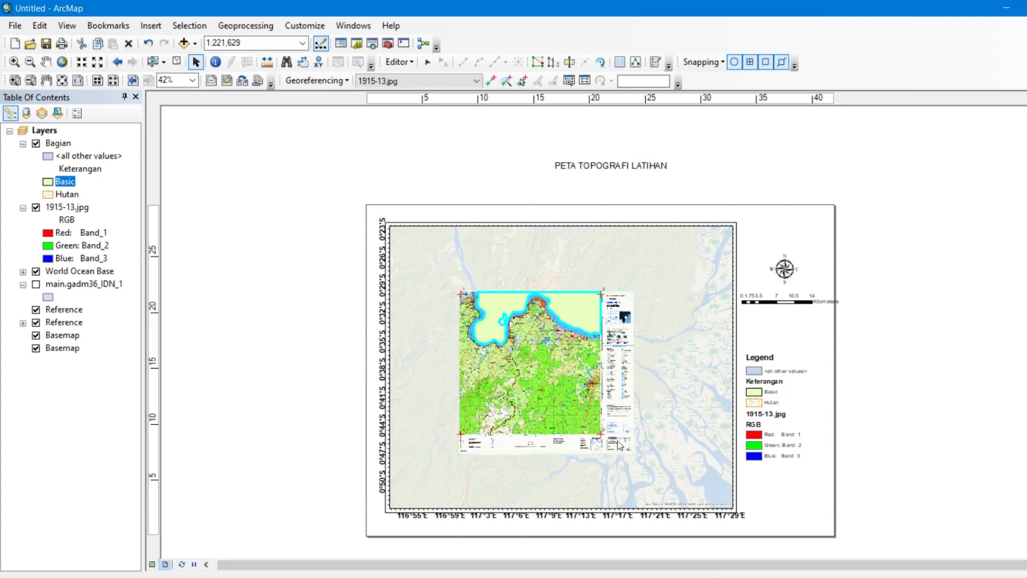
pyautogui.scroll(-1, 613, 450)
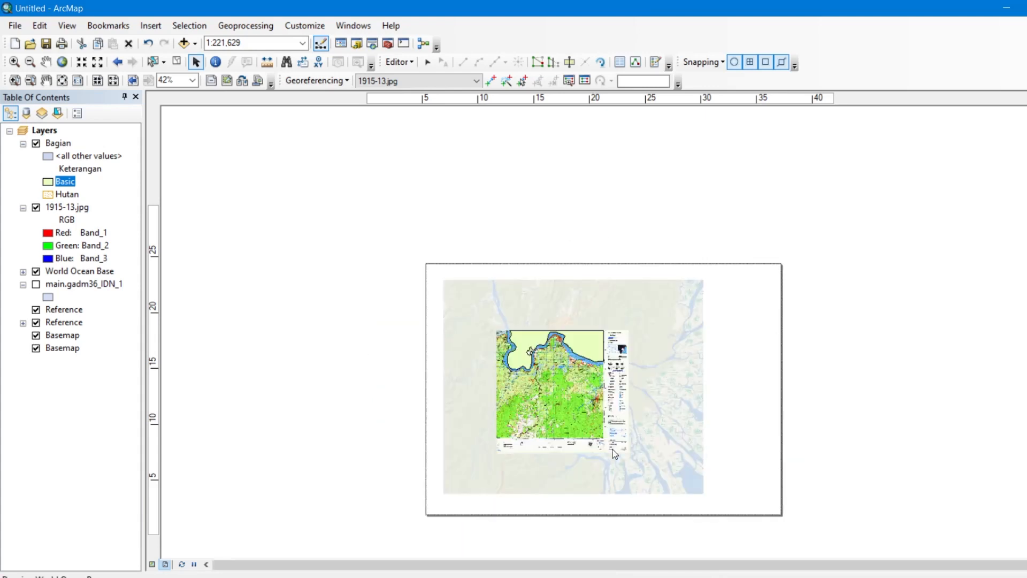
pyautogui.scroll(2, 624, 438)
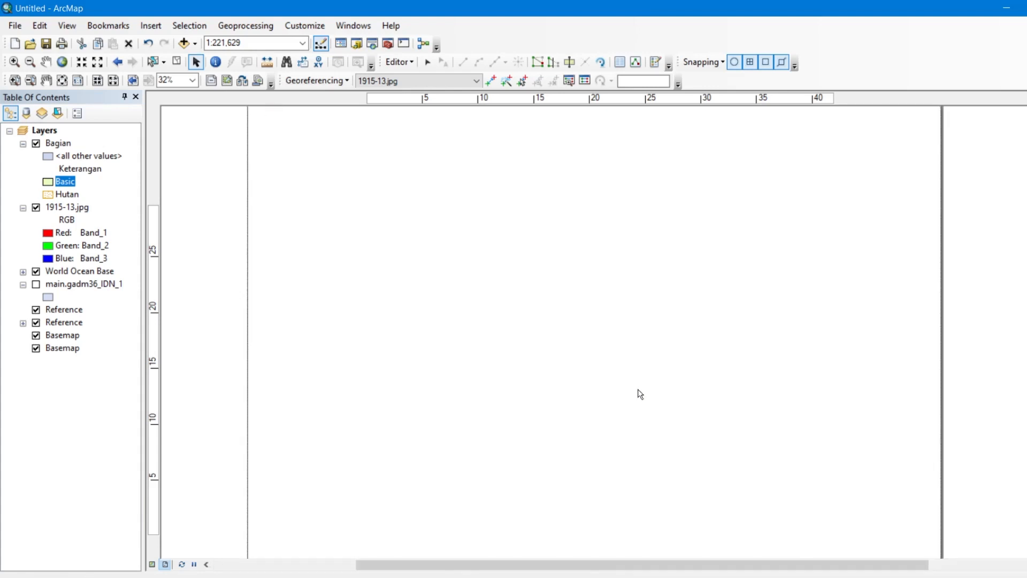
pyautogui.scroll(1, 662, 385)
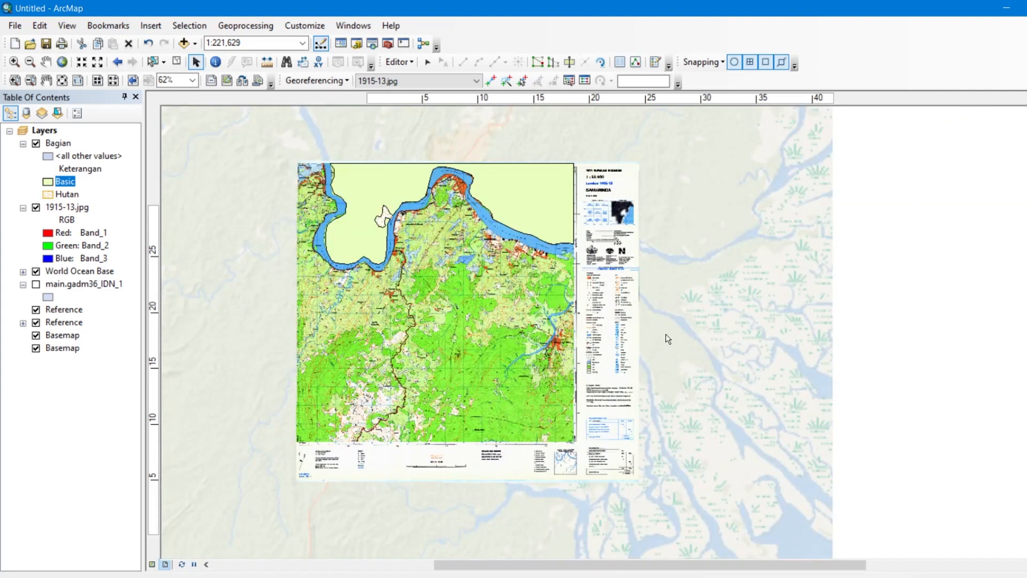
pyautogui.press('super')
pyautogui.press('super')
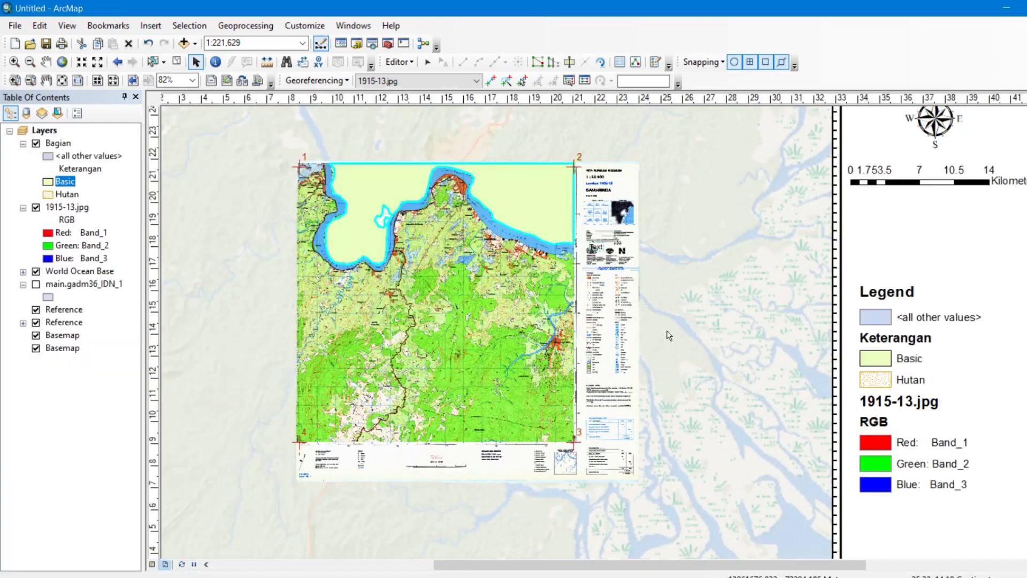
pyautogui.hotkey('ctrl', 'z')
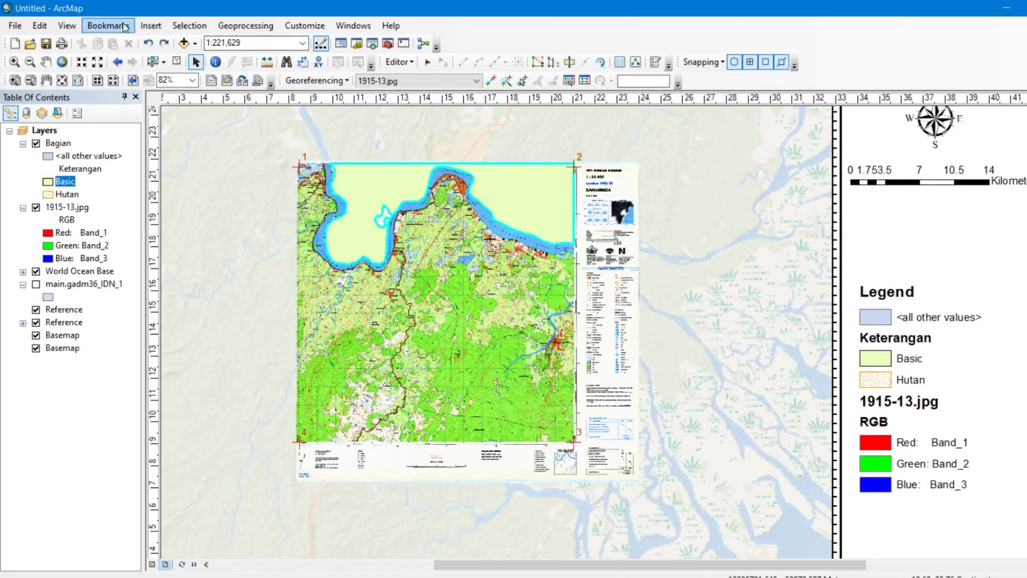
pyautogui.click(152, 26)
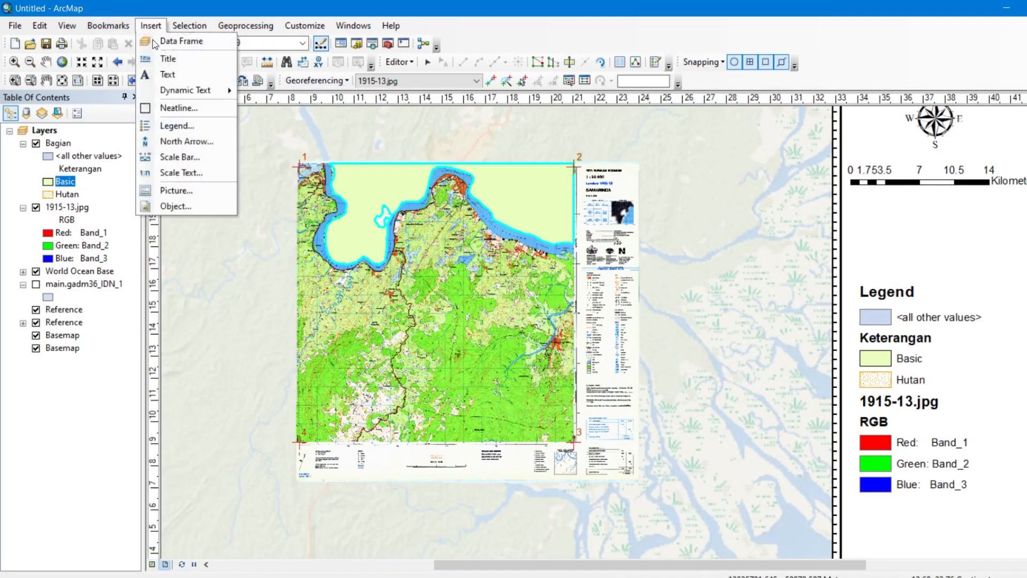
pyautogui.click(164, 74)
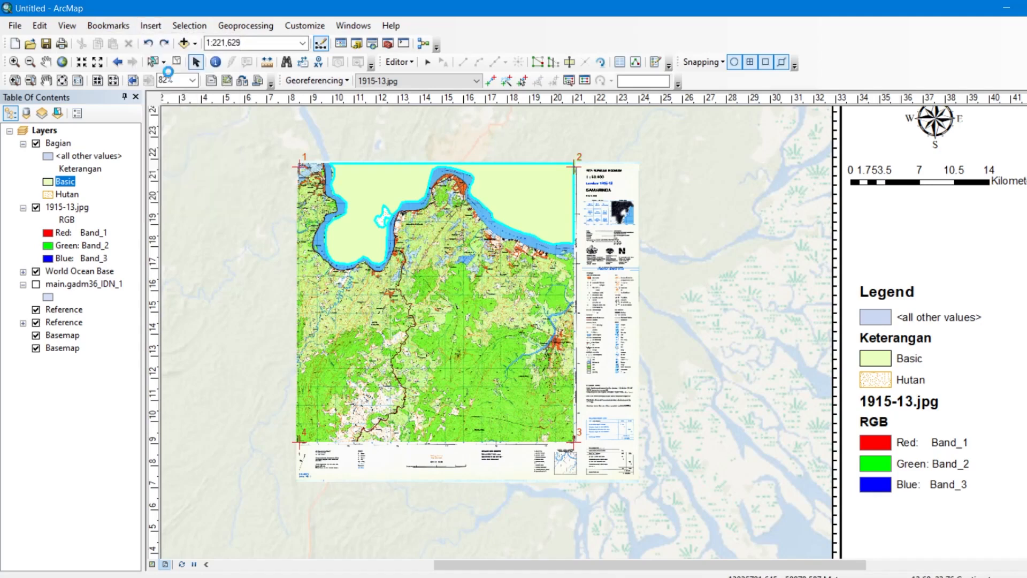
pyautogui.click(613, 337)
pyautogui.write('y')
pyautogui.click(317, 142)
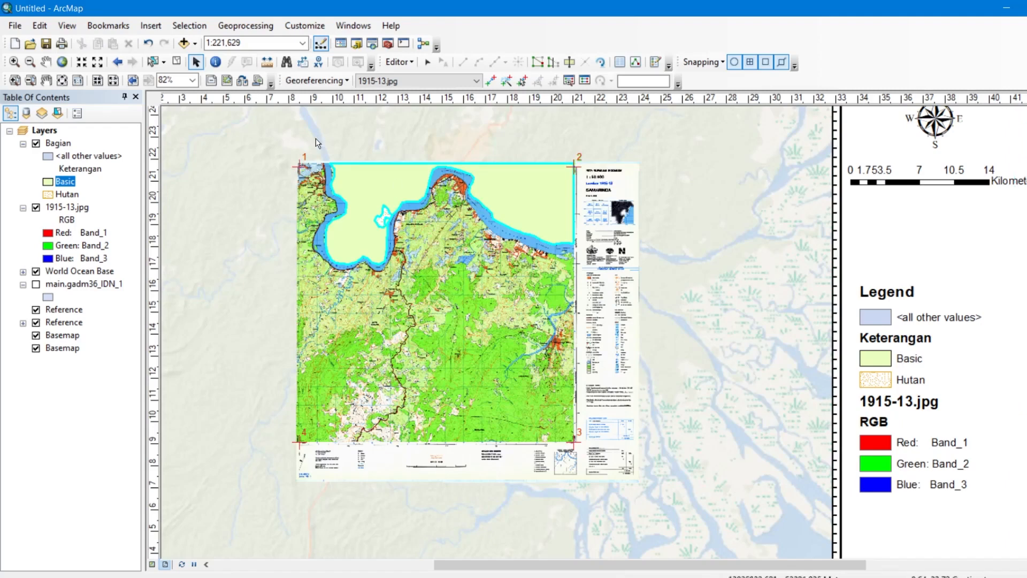
# - Insert a text element into the layout and place it in the blank margin between the scale bar and the legend
pyautogui.click(150, 25)
pyautogui.click(164, 75)
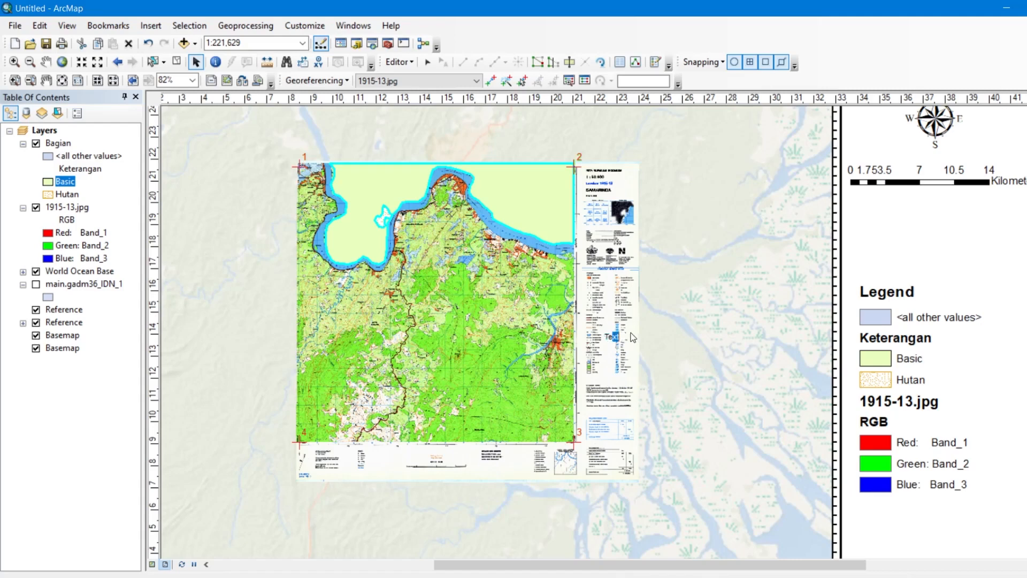
pyautogui.doubleClick(615, 343)
pyautogui.press('Escape')
pyautogui.moveTo(612, 339); pyautogui.dragTo(900, 225)
# - Replace the new text element's content with three lines: "PETA TOPOGRAFI", "PT. X" and "KALIMANTAN"
pyautogui.scroll(-4, 991, 262)
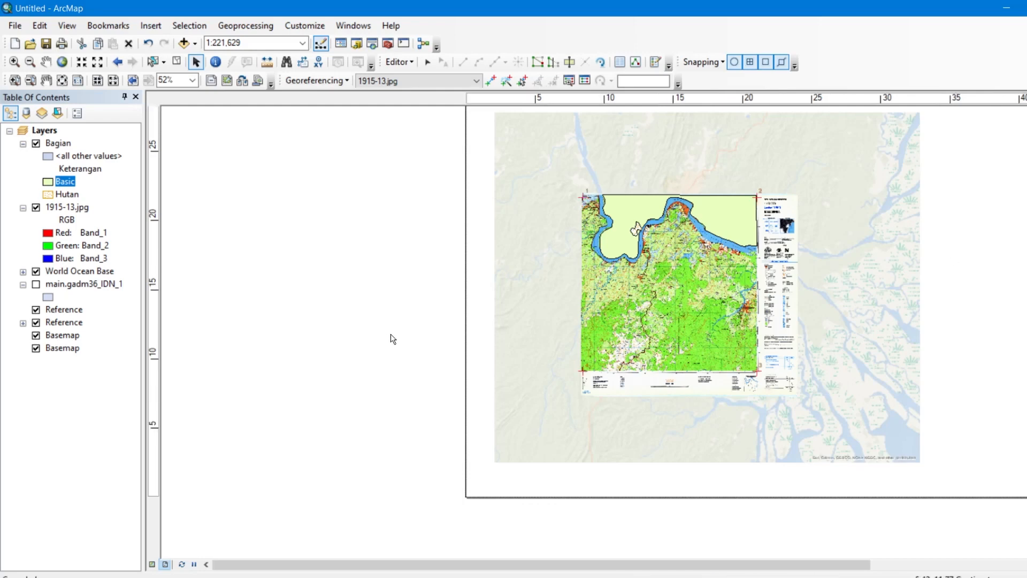
pyautogui.moveTo(996, 274); pyautogui.dragTo(797, 434)
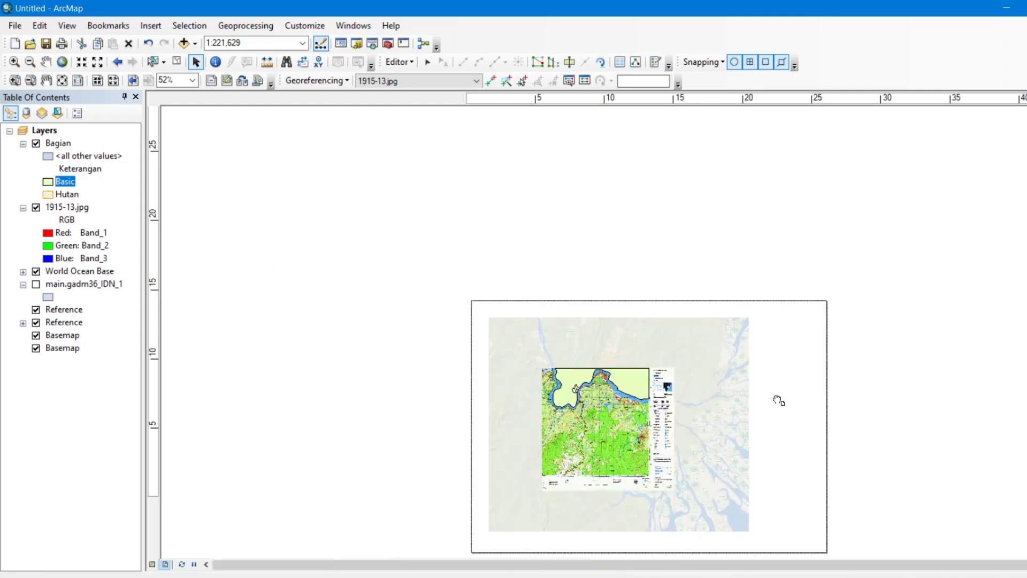
pyautogui.scroll(2, 782, 401)
pyautogui.scroll(-2, 782, 401)
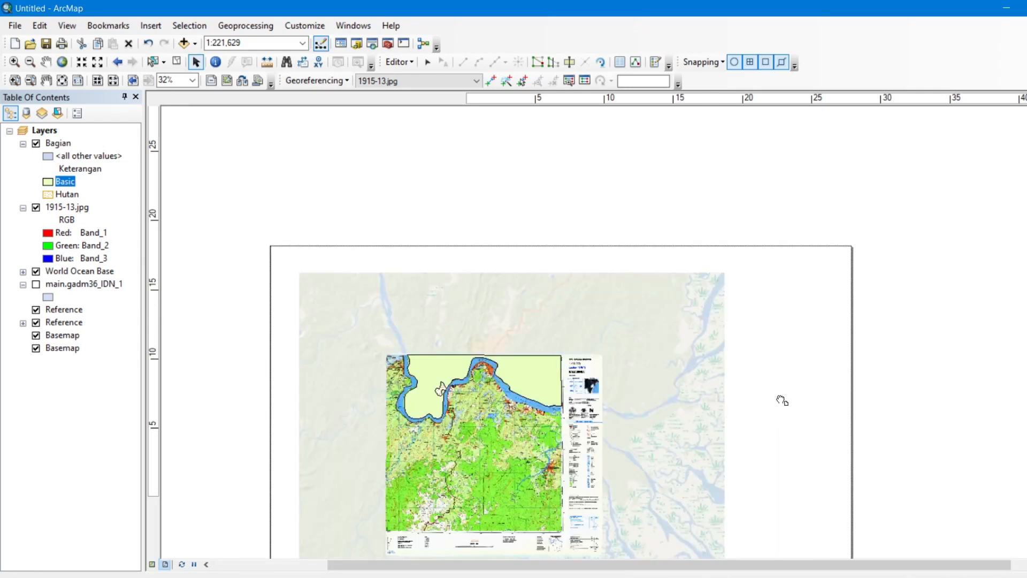
pyautogui.scroll(2, 782, 401)
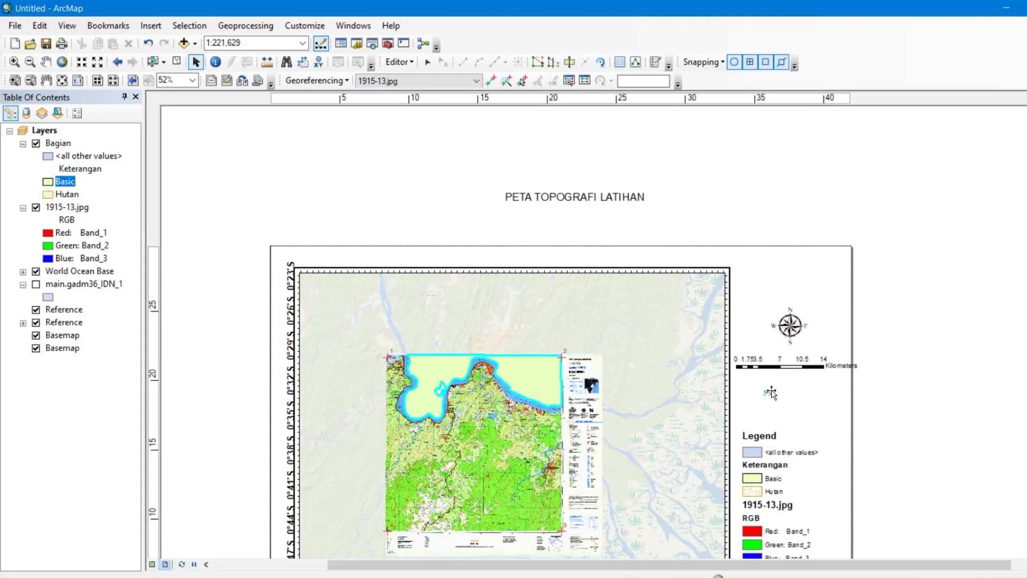
pyautogui.doubleClick(769, 394)
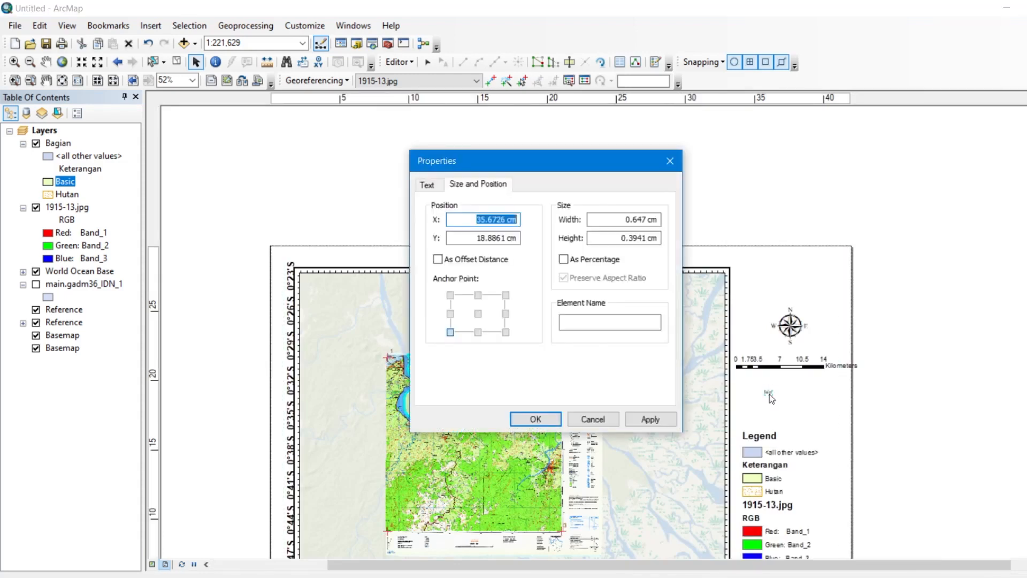
pyautogui.click(427, 184)
pyautogui.write('PETA TOPOGRAFI')
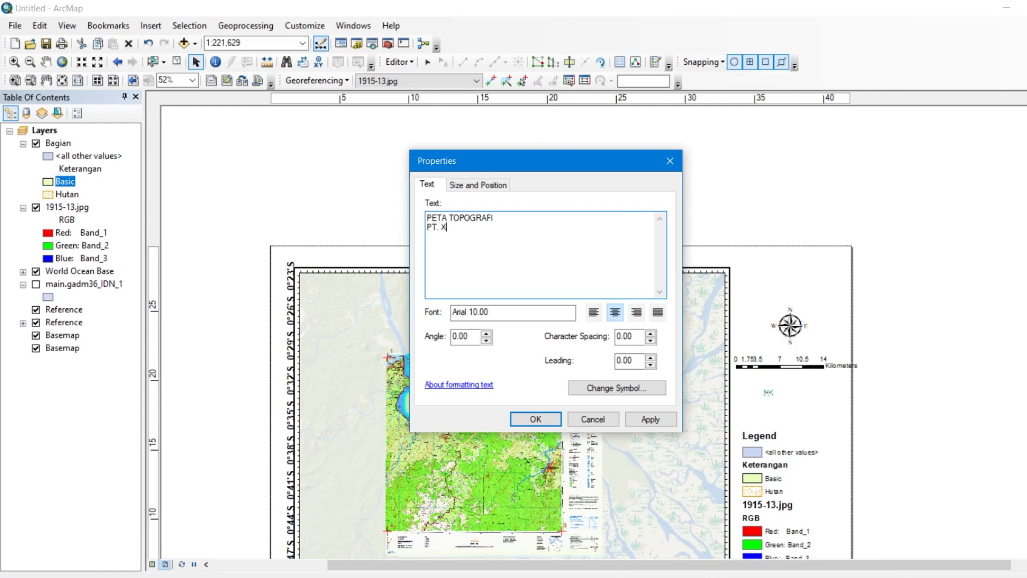
pyautogui.press('Return')
pyautogui.write('SU')
pyautogui.write('MANTAN')
# - Set the three-line text's font size to 28 and apply it to the layout
pyautogui.click(638, 394)
pyautogui.click(503, 327)
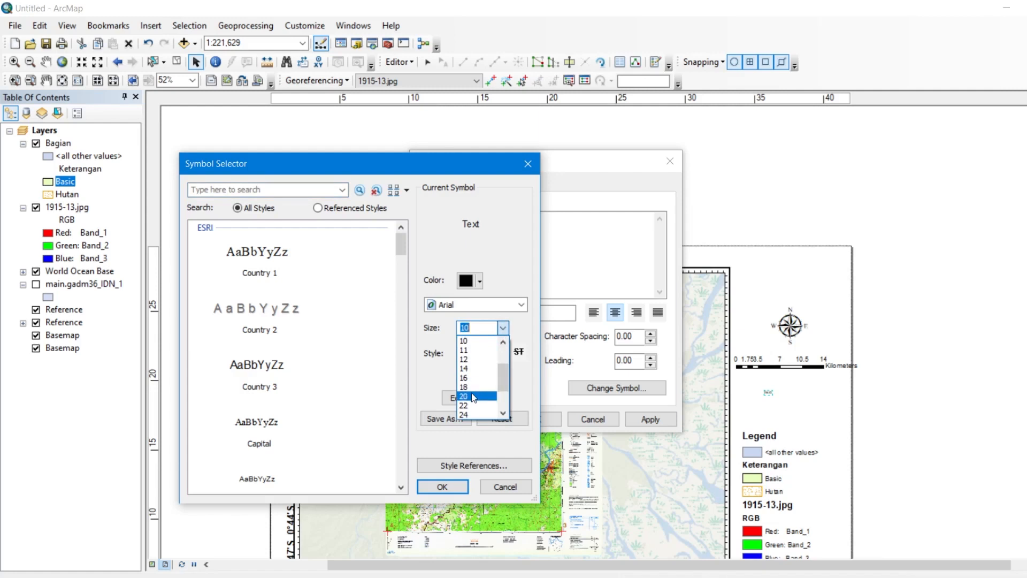
pyautogui.scroll(-1, 473, 398)
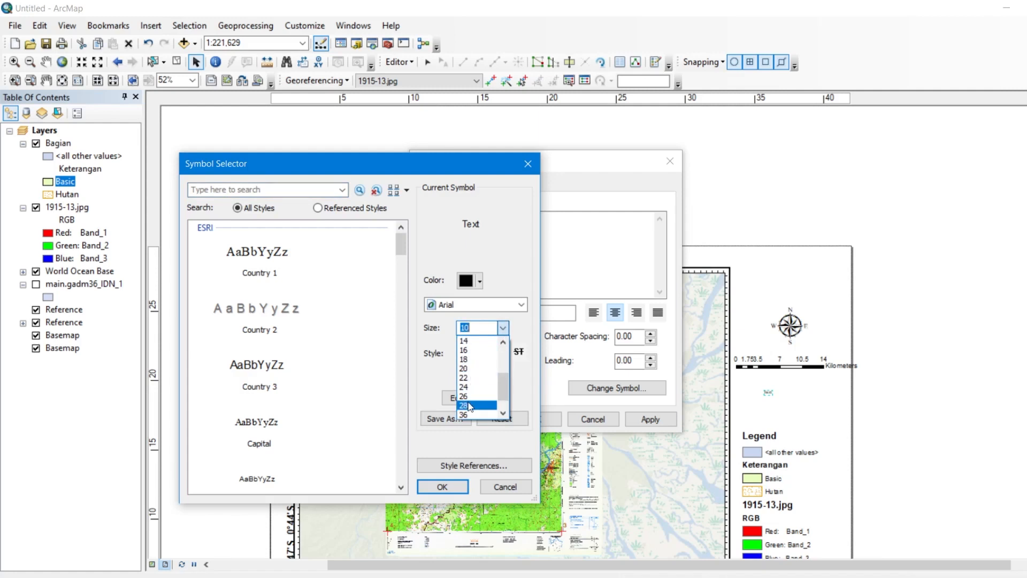
pyautogui.click(469, 405)
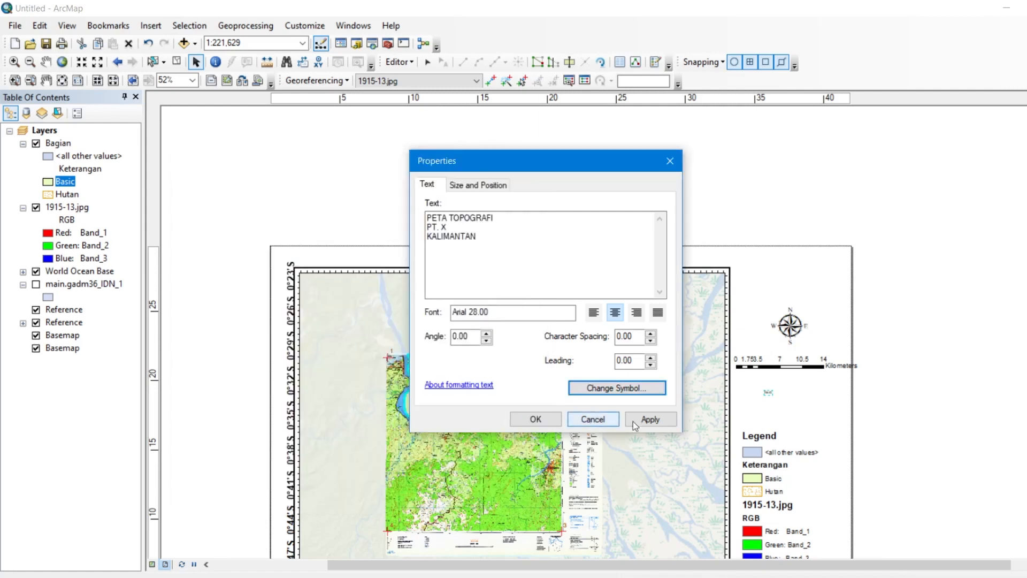
pyautogui.click(651, 420)
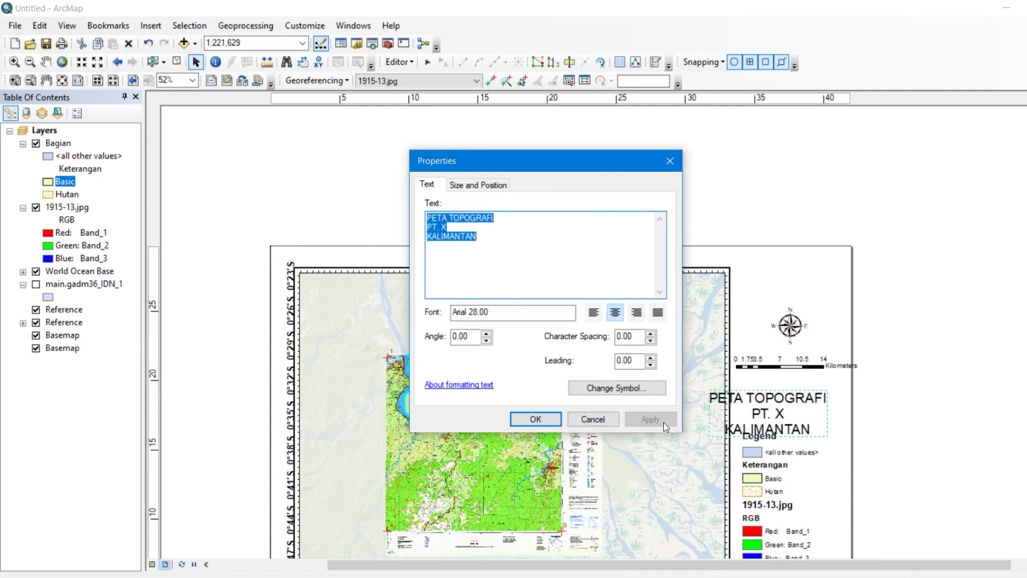
# - Make the three-line text bold at font size 26 and accept its properties
pyautogui.click(616, 388)
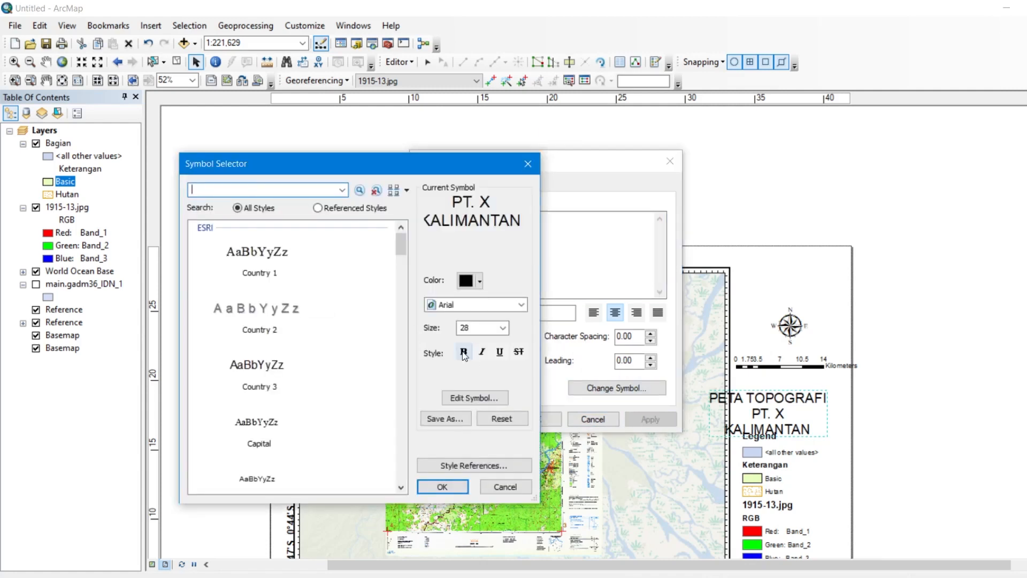
pyautogui.click(463, 352)
pyautogui.click(503, 327)
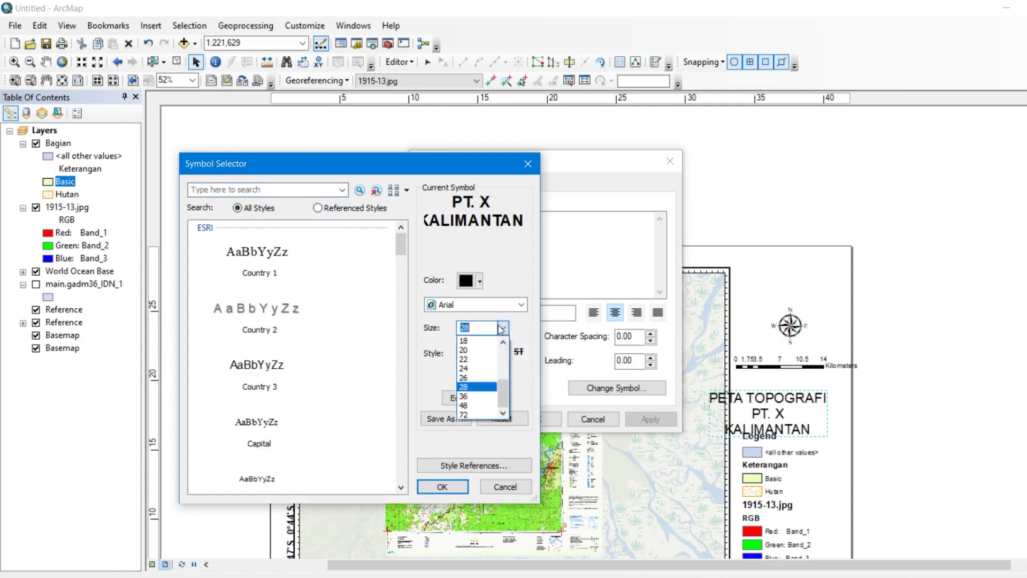
pyautogui.click(482, 378)
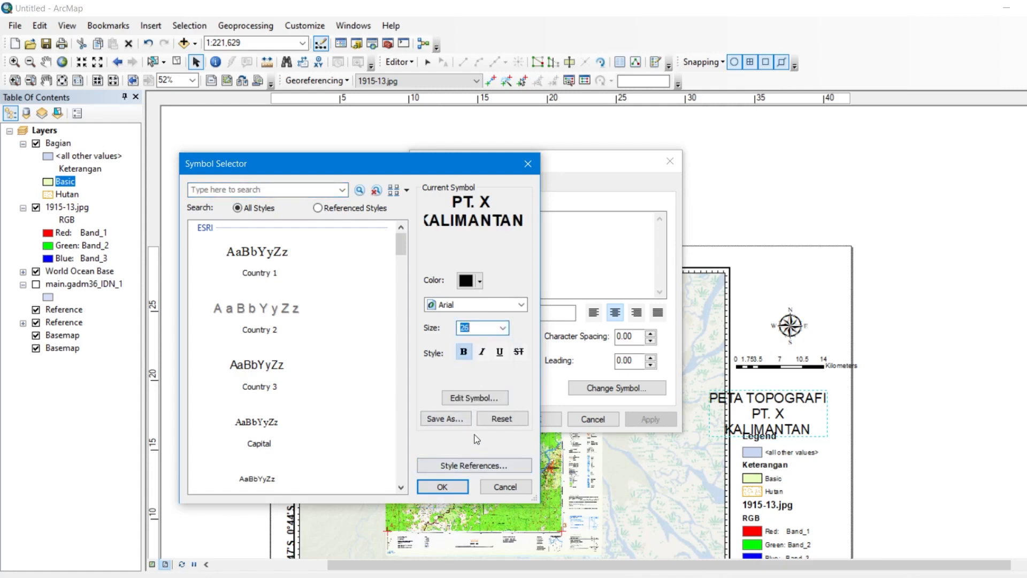
pyautogui.click(441, 487)
pyautogui.click(634, 413)
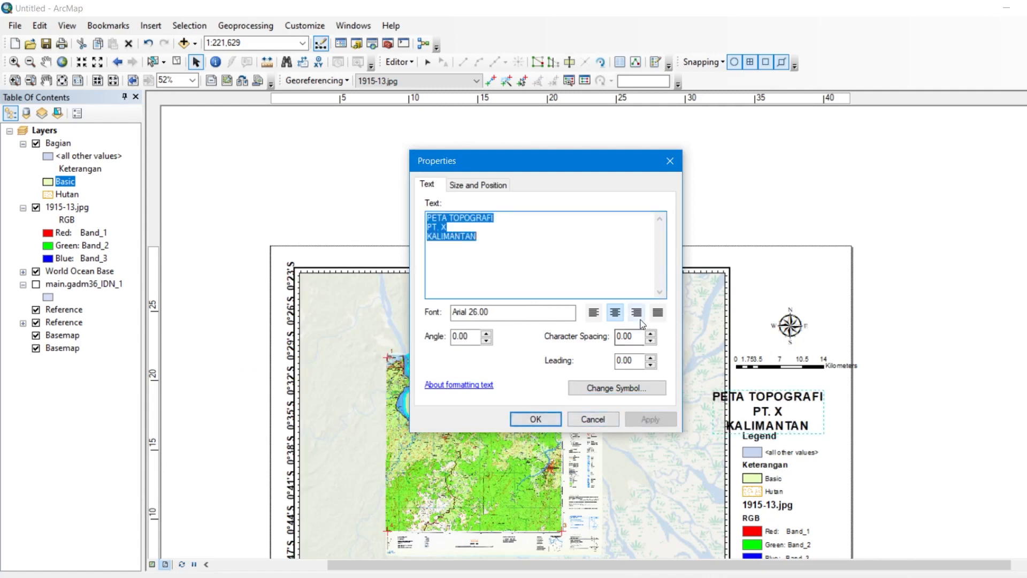
pyautogui.click(534, 420)
# - Move the three-line heading above the north arrow at the top of the page margin, and shift the arrow slightly down
pyautogui.moveTo(770, 411); pyautogui.dragTo(782, 287)
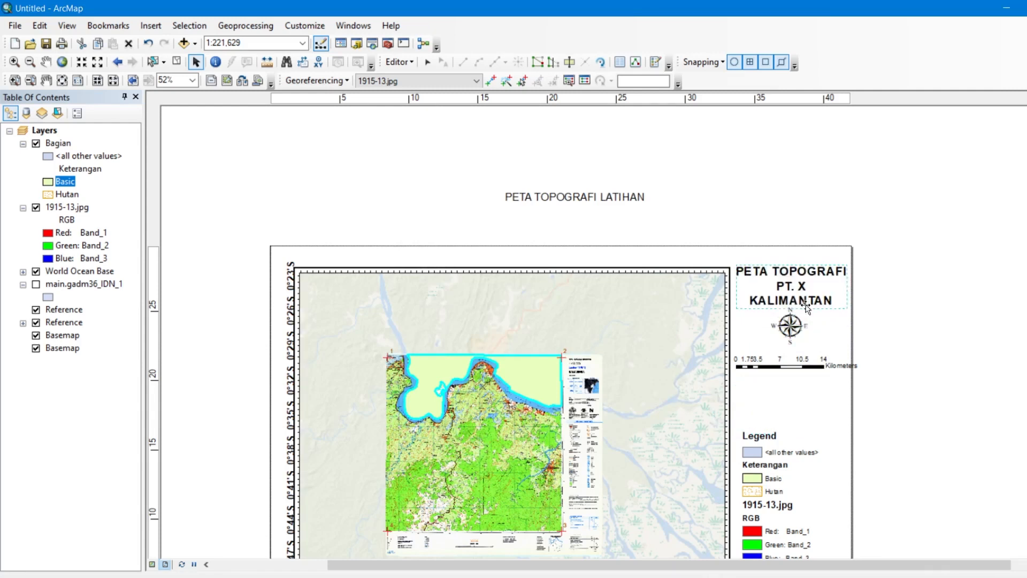
pyautogui.click(796, 328)
pyautogui.moveTo(795, 328); pyautogui.dragTo(785, 369)
# - Delete the existing scale bar and choose the Alternating Scale Bar 2 style for a new one
pyautogui.click(798, 369)
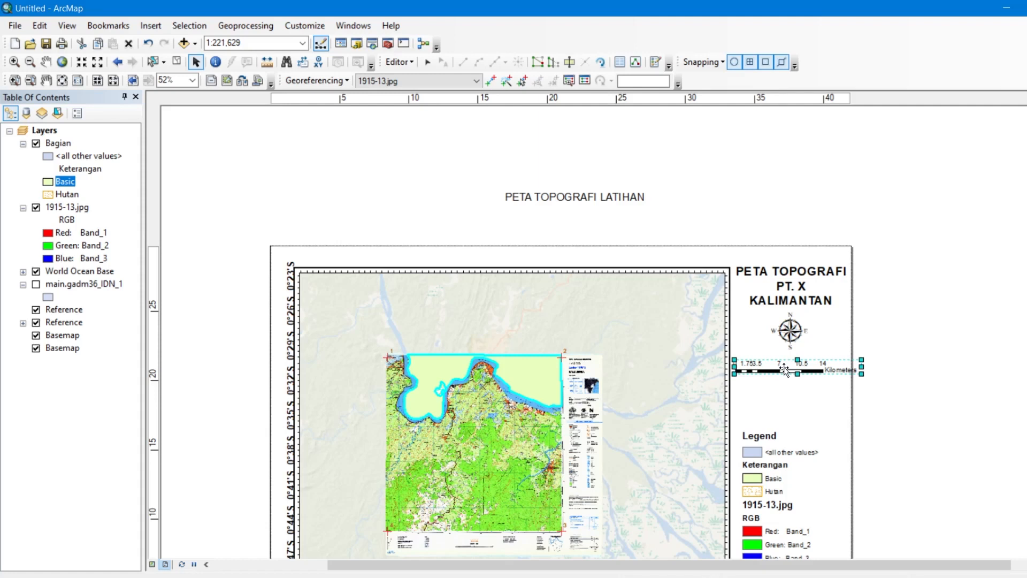
pyautogui.press('Delete')
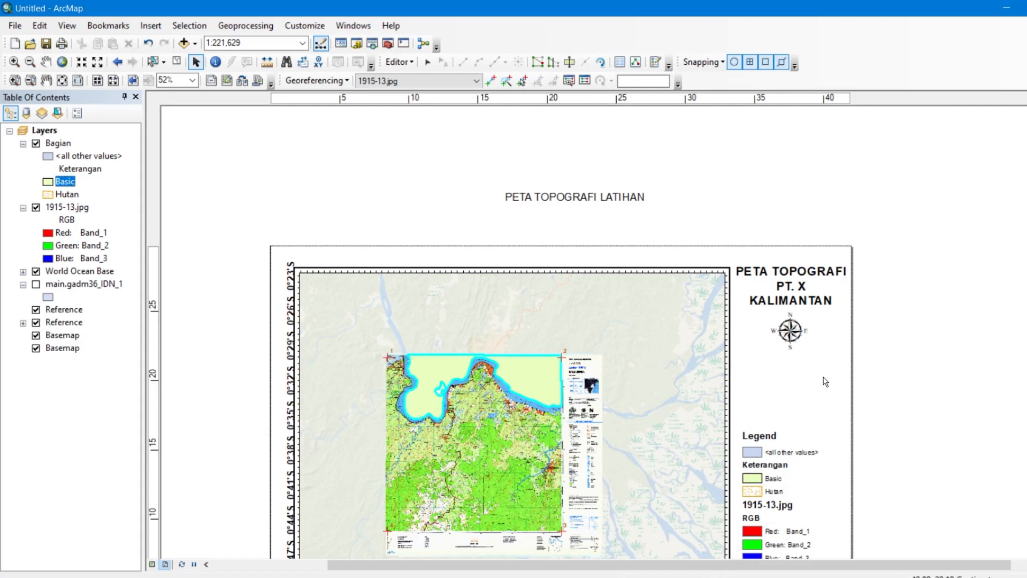
pyautogui.click(151, 27)
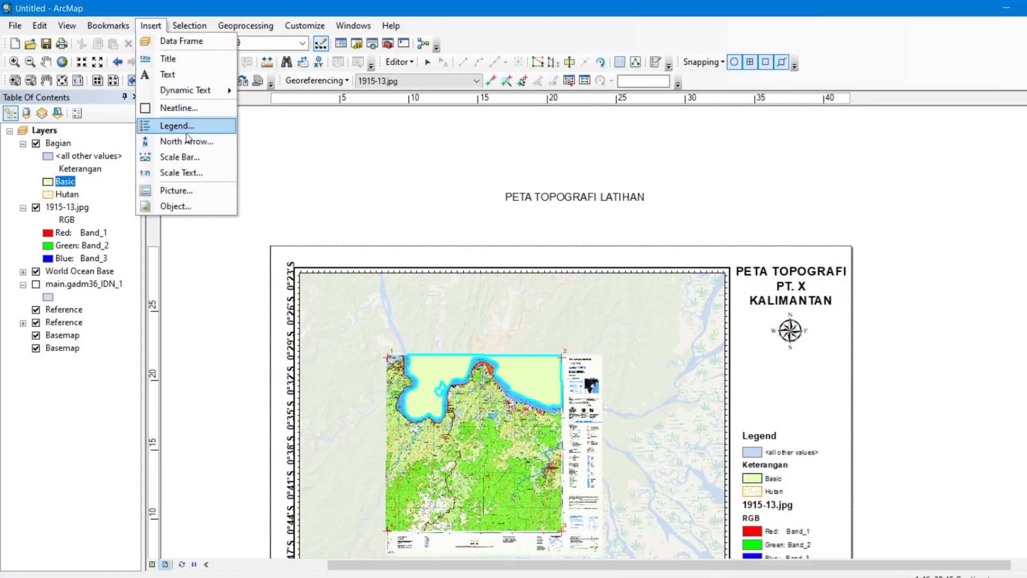
pyautogui.click(201, 159)
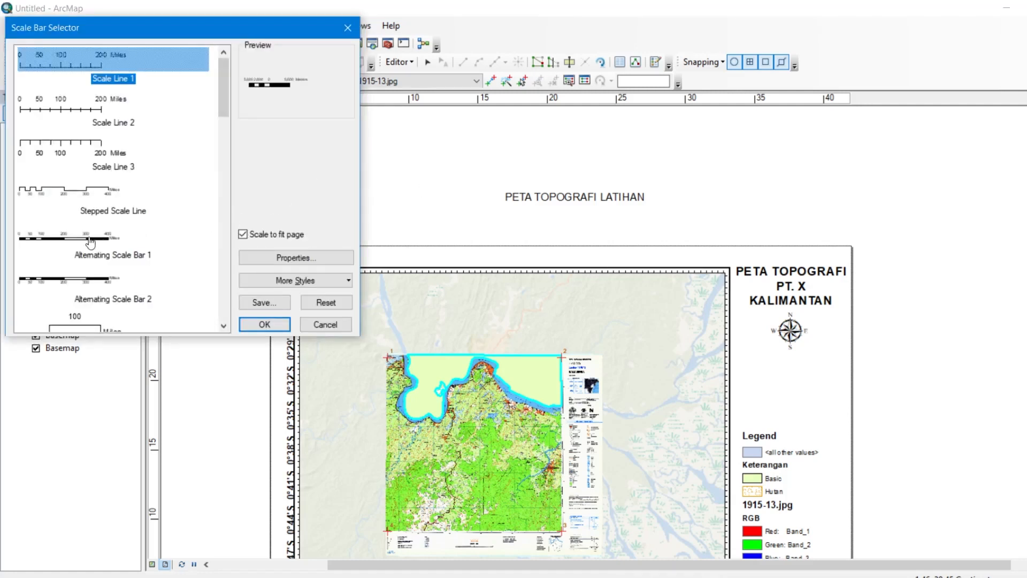
pyautogui.click(90, 243)
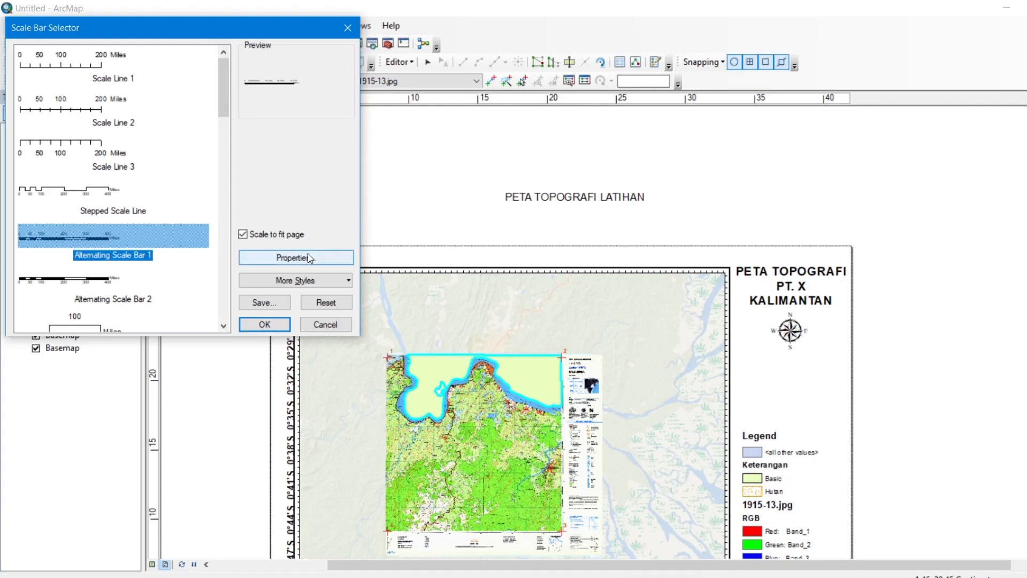
pyautogui.click(84, 278)
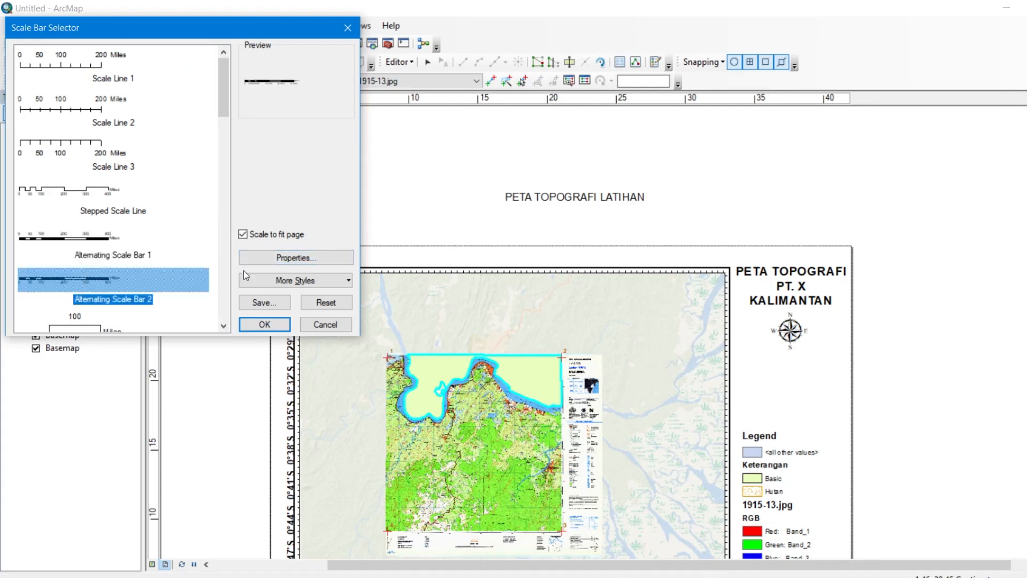
# - Set the new scale bar's division units to Kilometers and apply the change
pyautogui.click(323, 256)
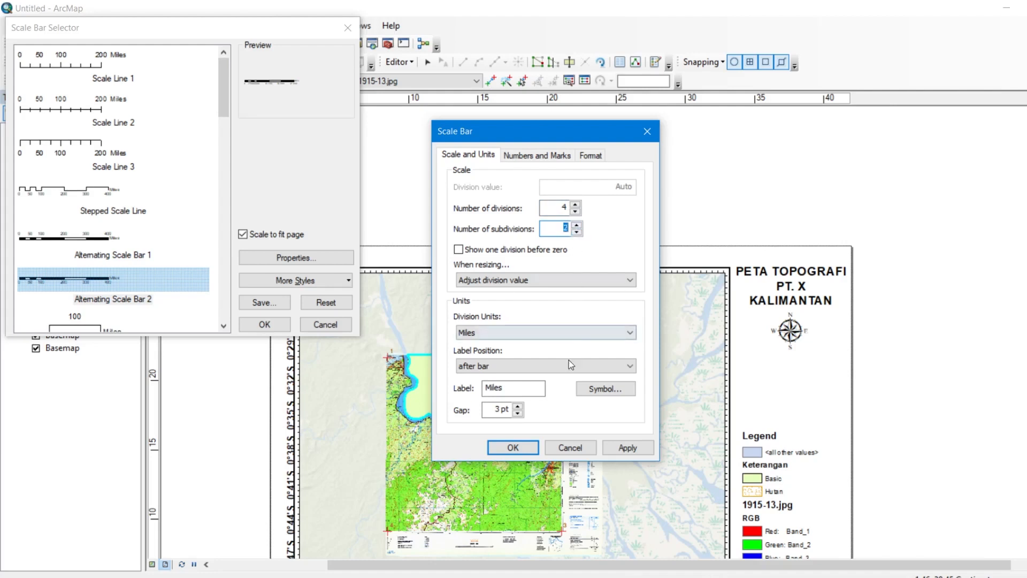
pyautogui.click(532, 332)
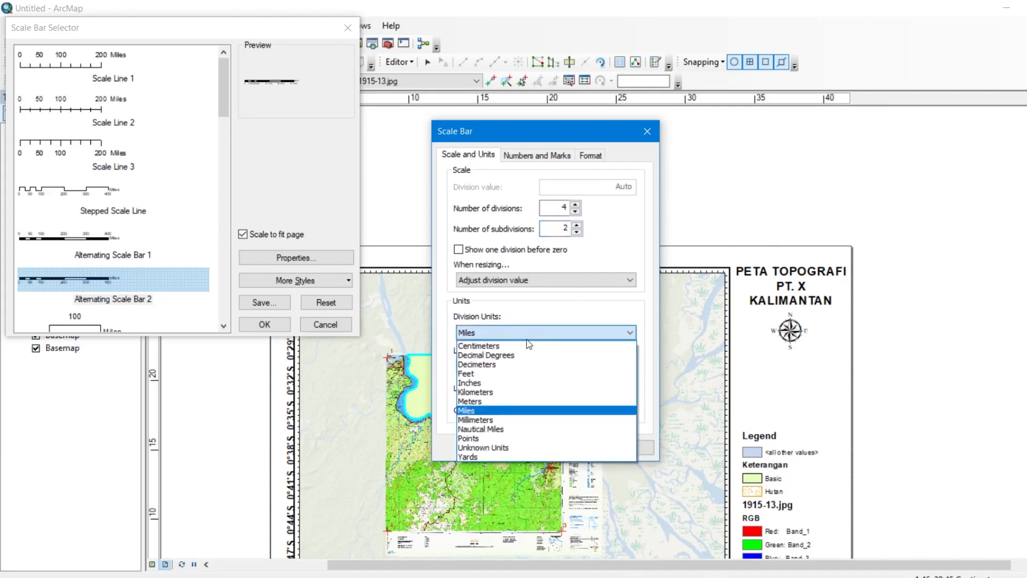
pyautogui.click(508, 393)
pyautogui.click(624, 448)
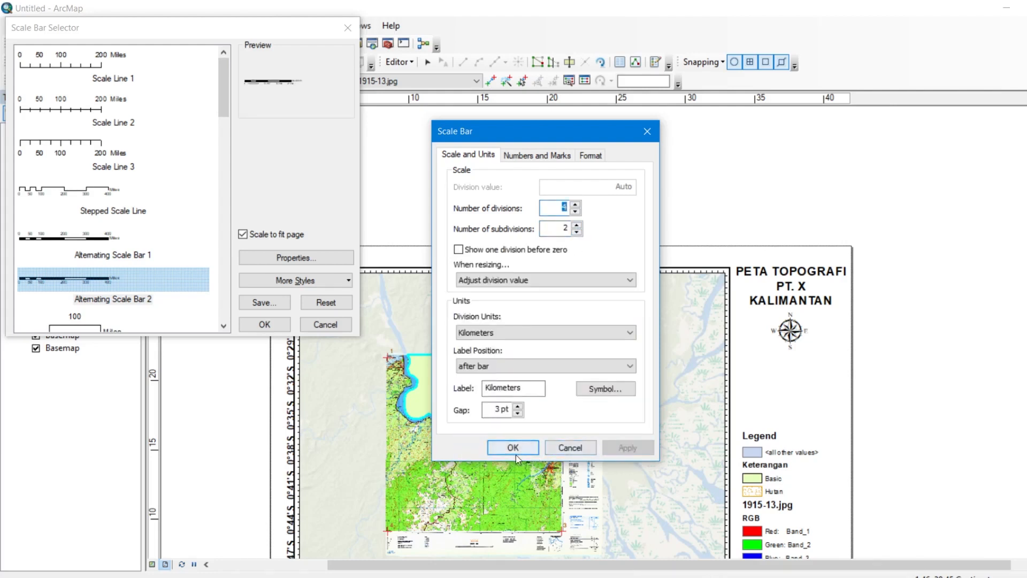
# - Insert the Alternating Scale Bar 2 and place it below the north arrow, shrunk to fit the page margin
pyautogui.click(515, 452)
pyautogui.click(263, 325)
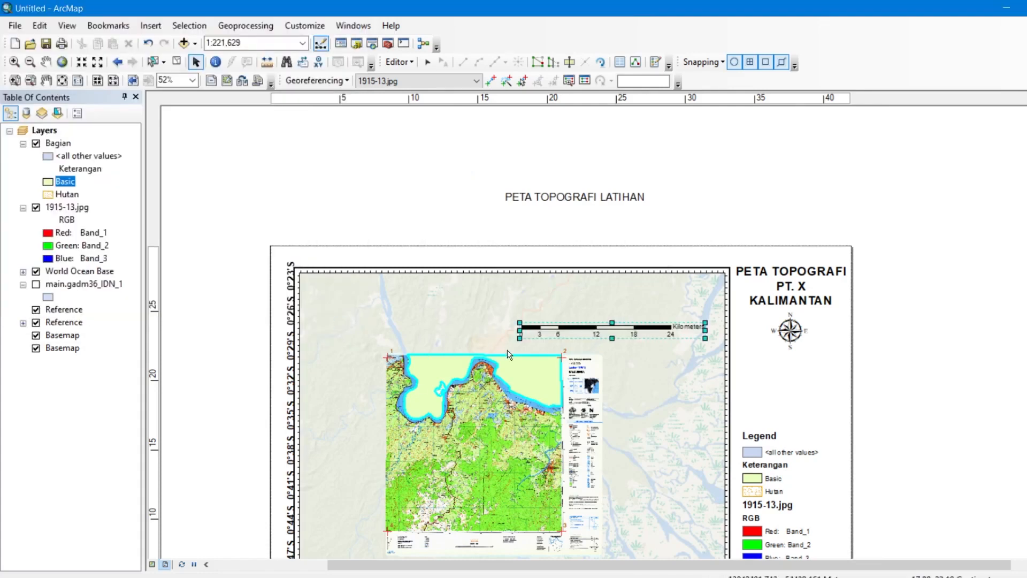
pyautogui.moveTo(564, 330); pyautogui.dragTo(791, 375)
pyautogui.moveTo(933, 377); pyautogui.dragTo(814, 375)
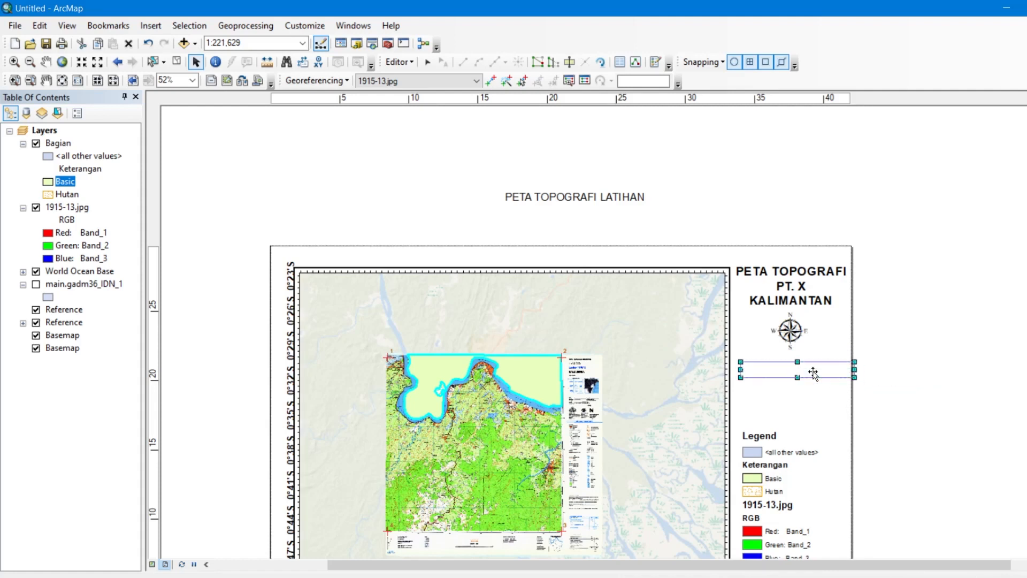
# - Change the scale bar's unit label to Km and accept its properties
pyautogui.rightClick(812, 372)
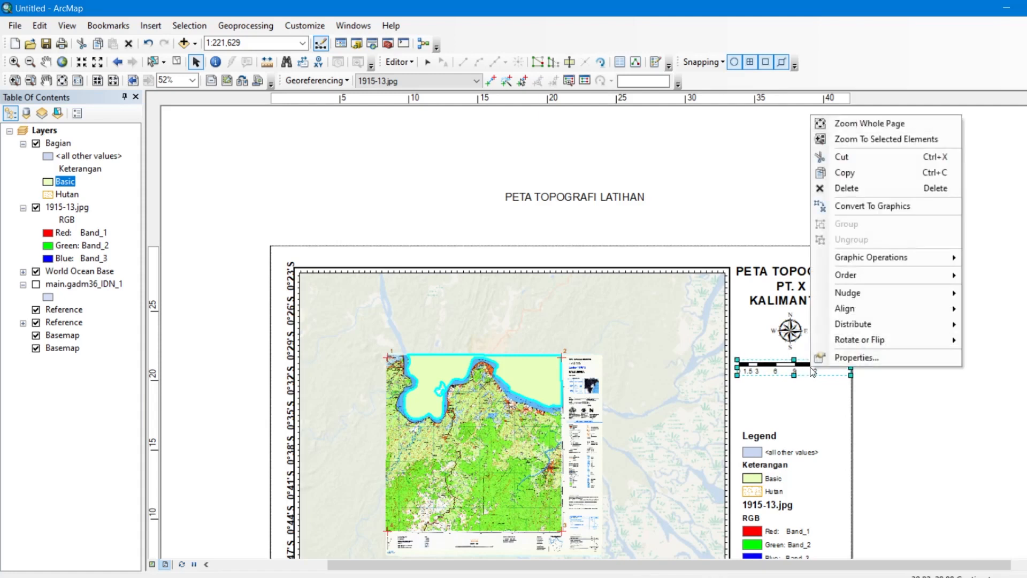
pyautogui.click(856, 357)
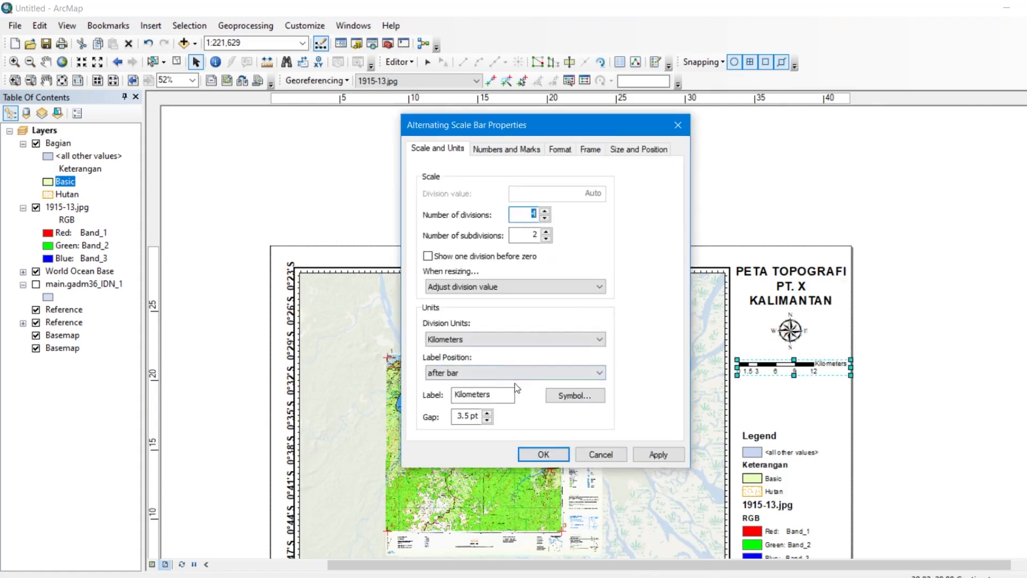
pyautogui.click(568, 397)
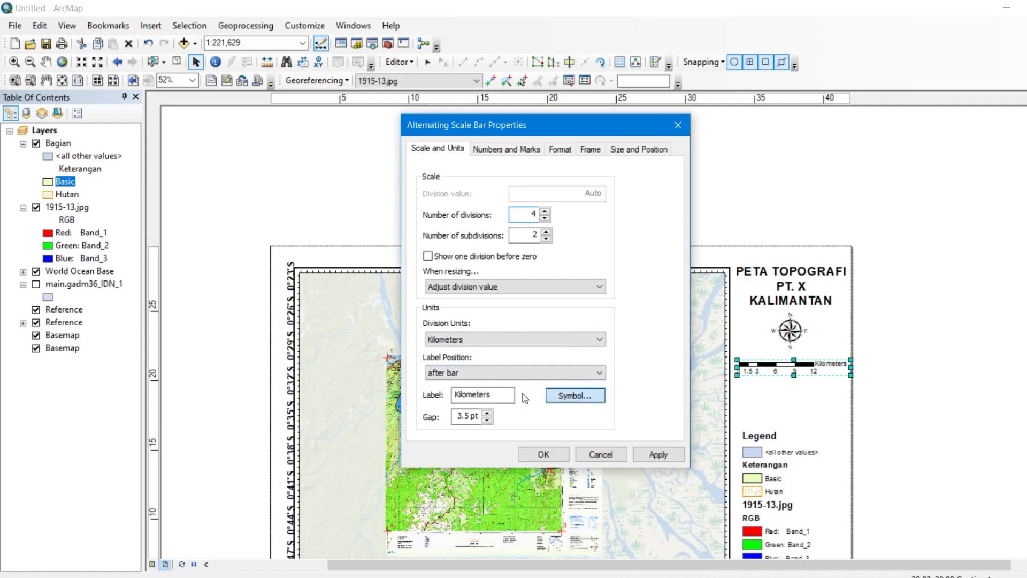
pyautogui.click(508, 486)
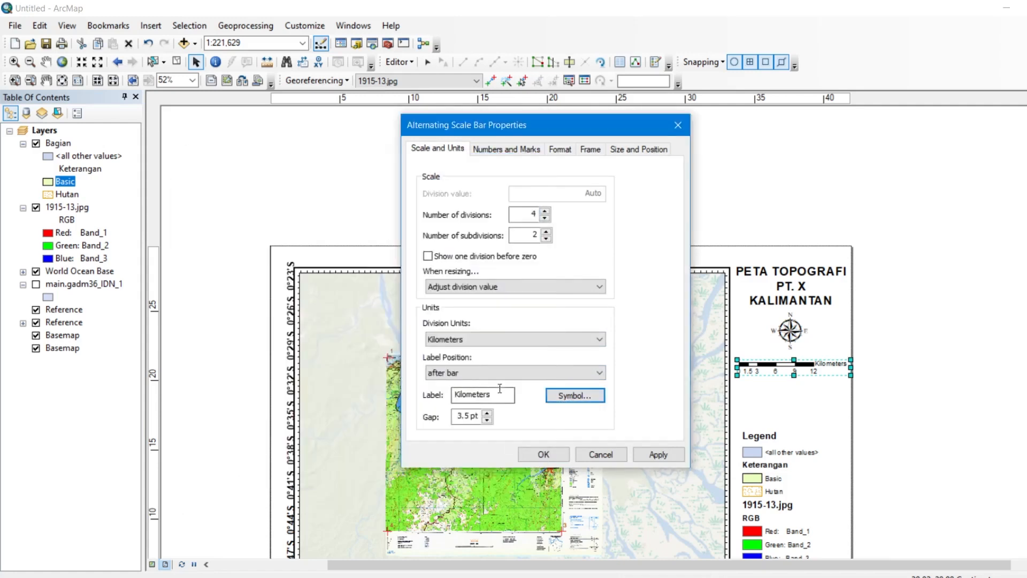
pyautogui.moveTo(501, 394); pyautogui.dragTo(463, 395)
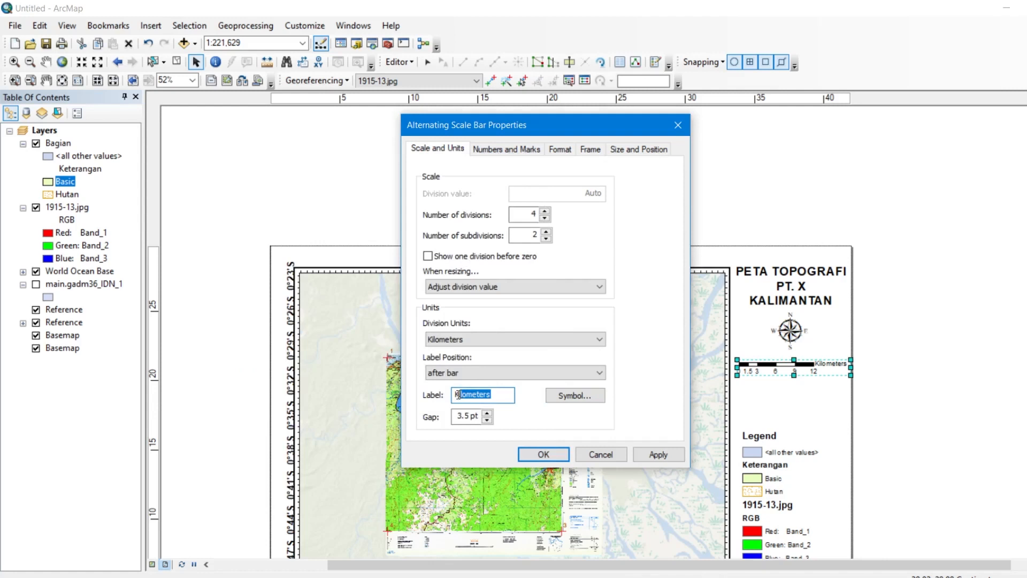
pyautogui.write('M')
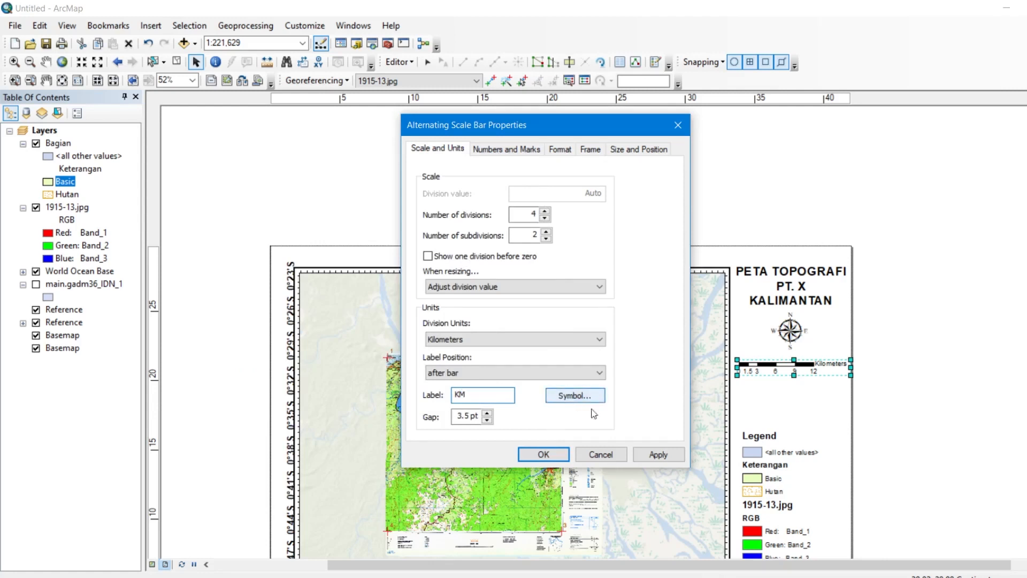
pyautogui.press('BackSpace')
pyautogui.write('m')
pyautogui.click(638, 456)
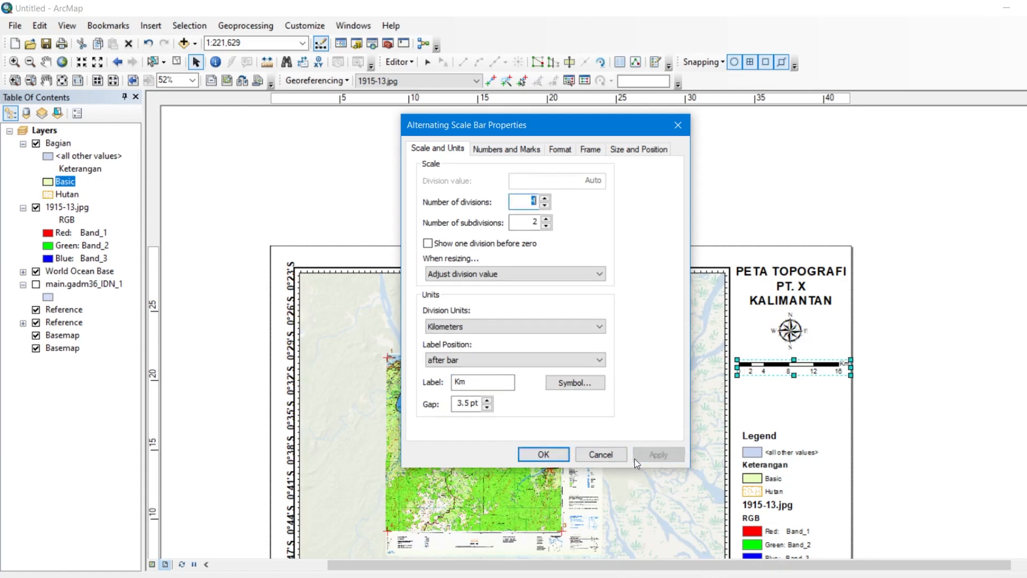
pyautogui.click(539, 458)
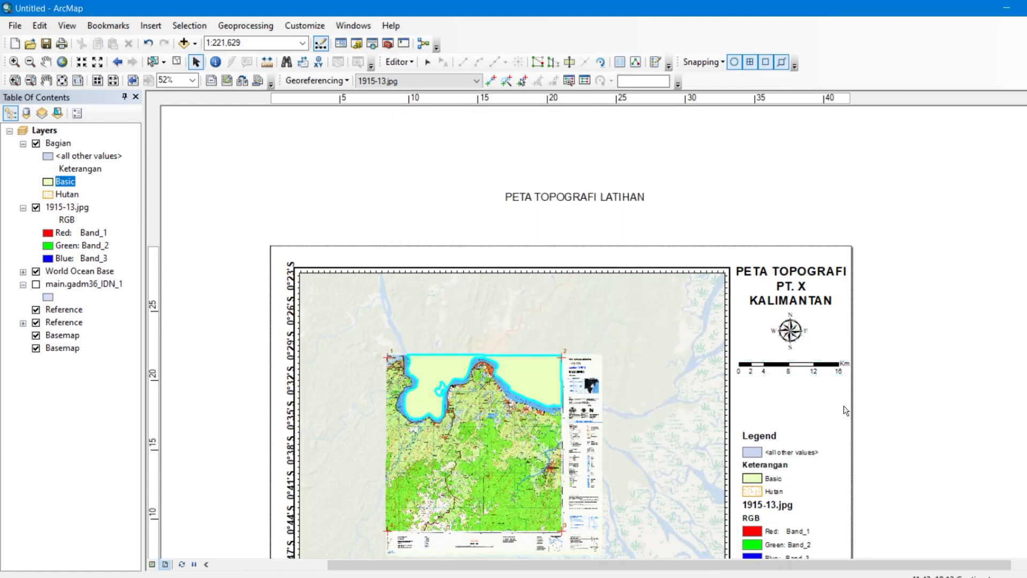
# - Delete the existing north arrow below the three-line heading
pyautogui.moveTo(871, 387); pyautogui.dragTo(867, 319)
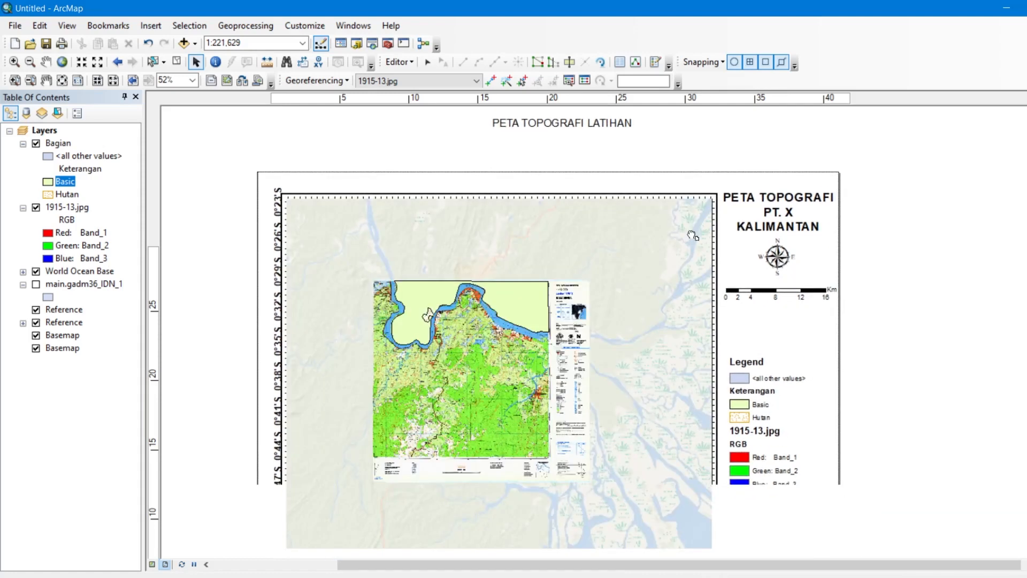
pyautogui.click(782, 258)
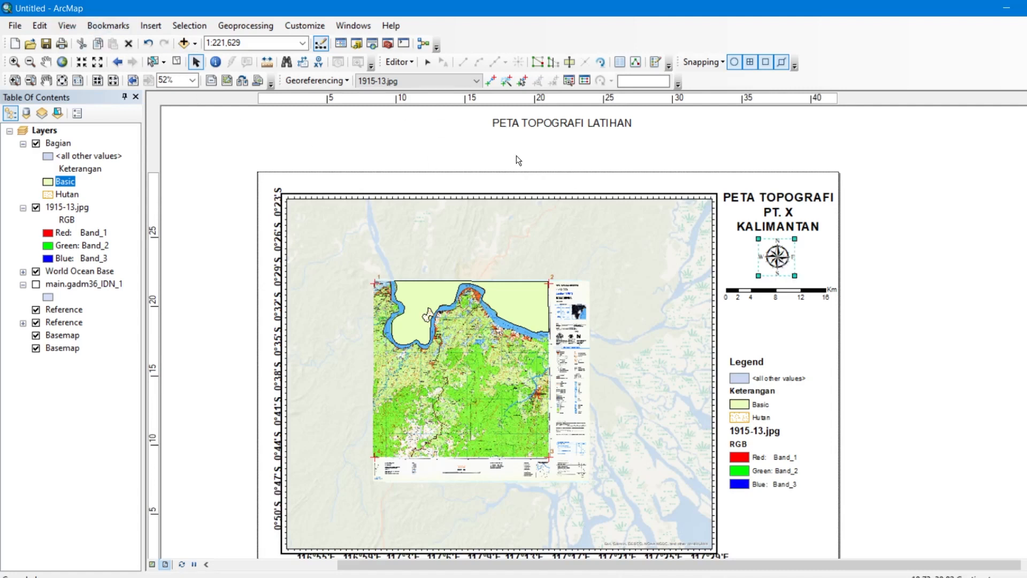
pyautogui.press('Delete')
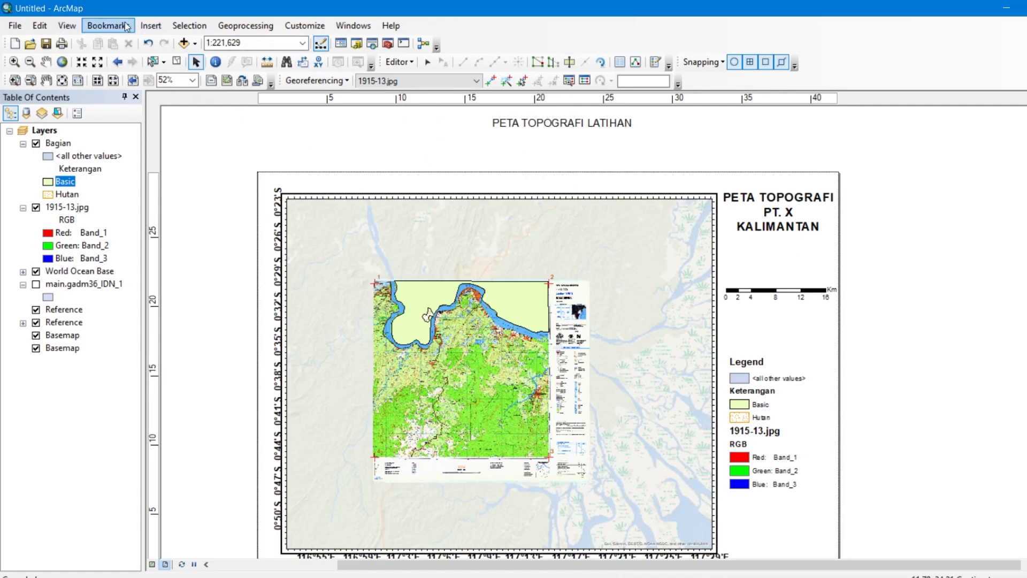
# - Insert a new north arrow in the ESRI North 7 style
pyautogui.click(149, 26)
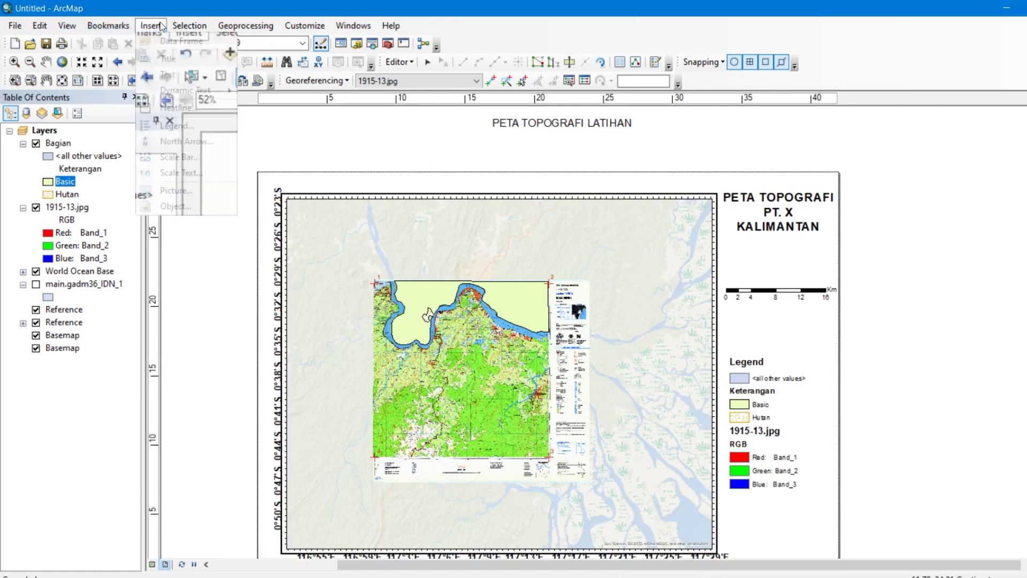
pyautogui.click(190, 141)
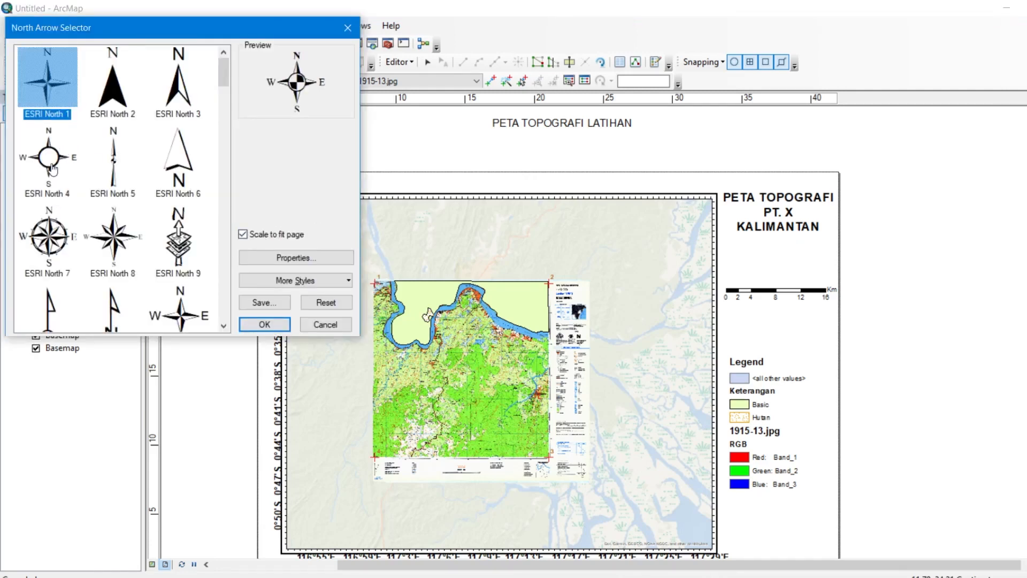
pyautogui.scroll(-3, 120, 201)
pyautogui.scroll(3, 121, 202)
pyautogui.click(50, 235)
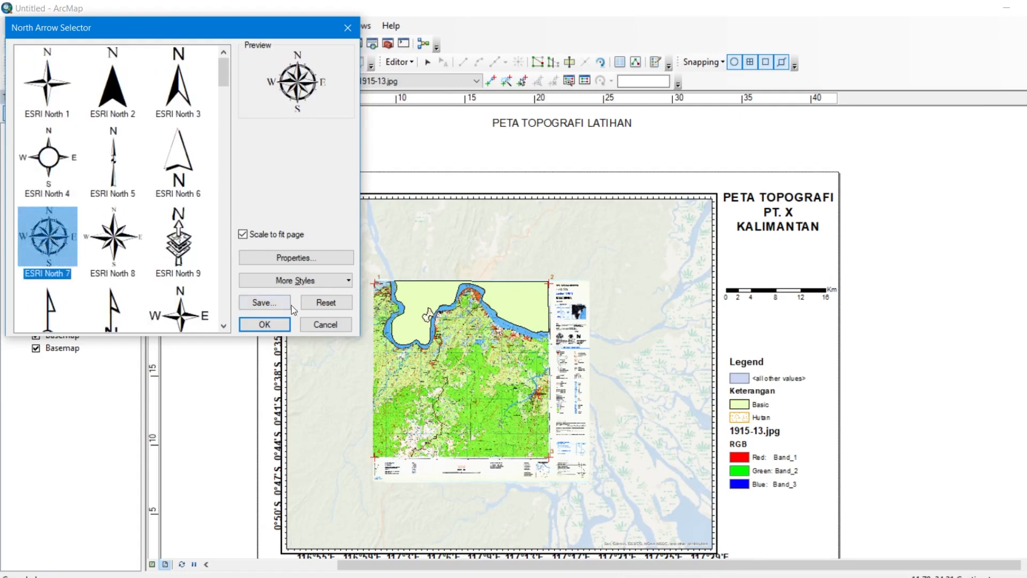
pyautogui.click(264, 324)
# - Move the new north arrow below the three-line heading and shift the scale bar slightly down
pyautogui.moveTo(513, 374); pyautogui.dragTo(799, 279)
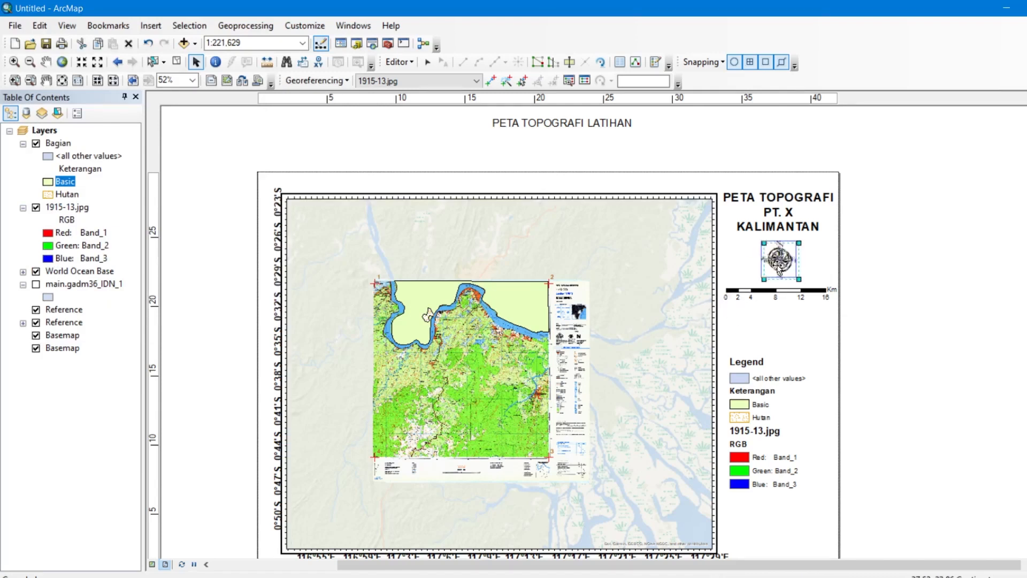
pyautogui.click(779, 300)
pyautogui.moveTo(770, 295); pyautogui.dragTo(770, 303)
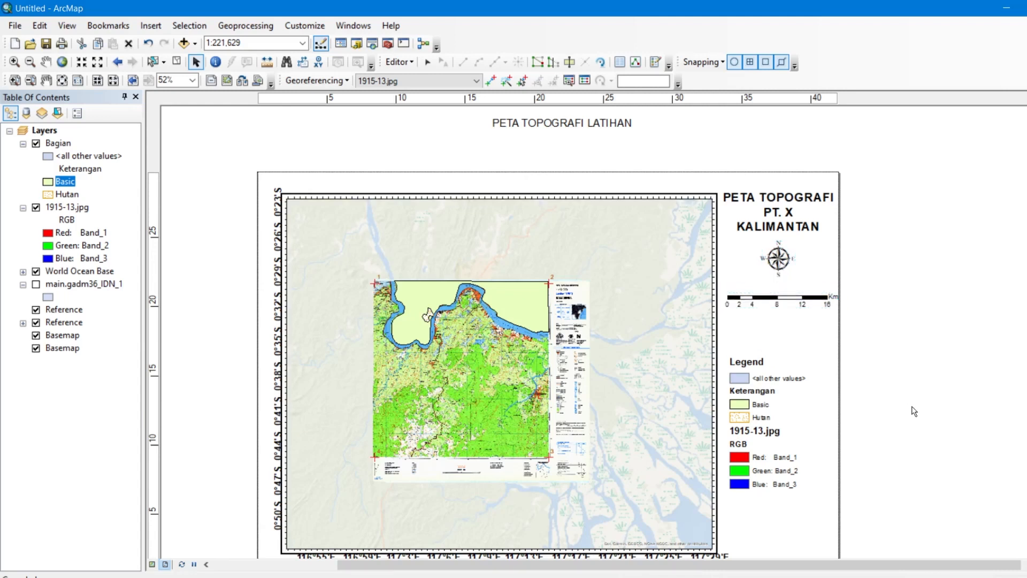
pyautogui.doubleClick(739, 402)
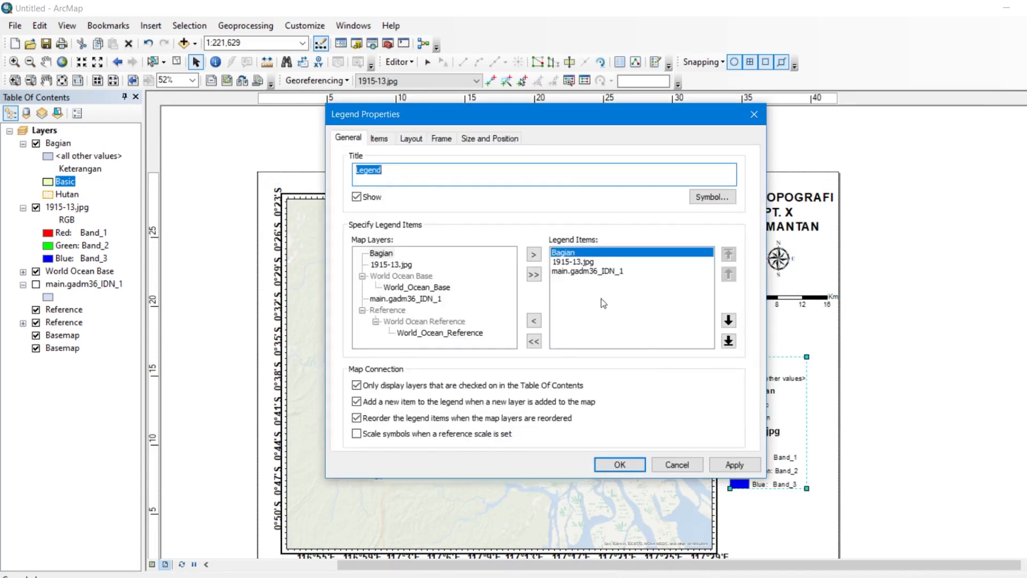
pyautogui.click(584, 262)
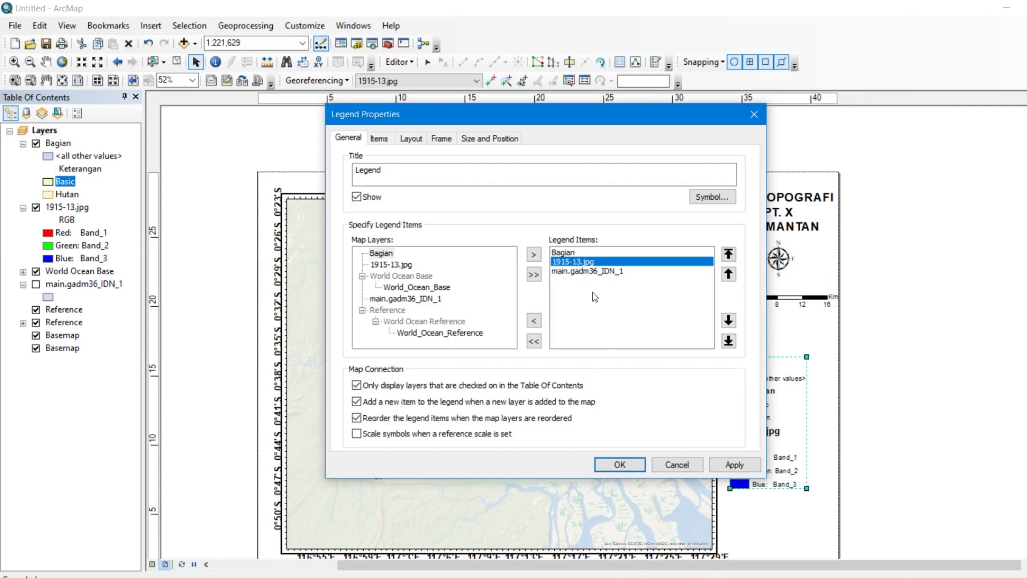
pyautogui.click(679, 467)
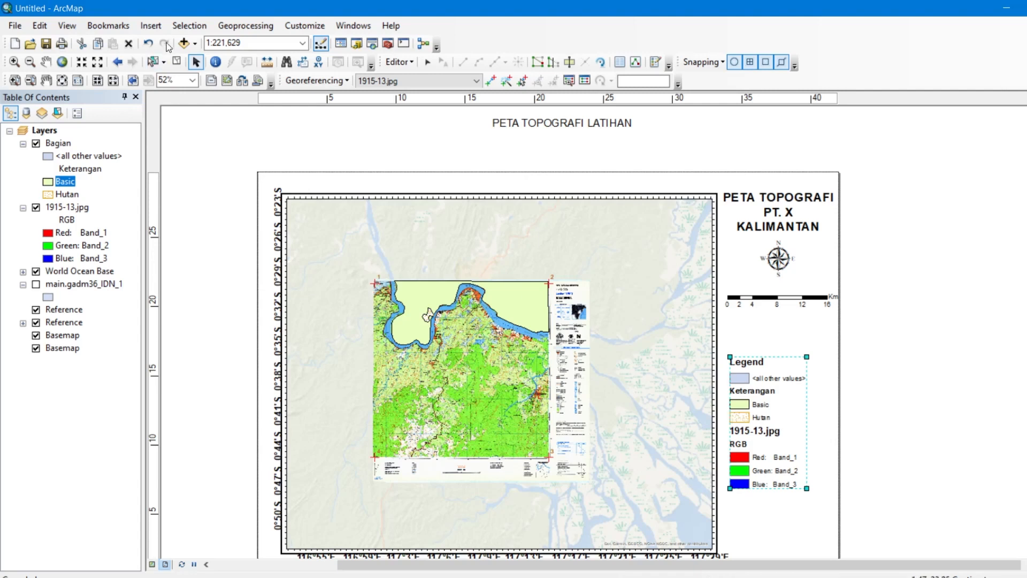
pyautogui.click(153, 26)
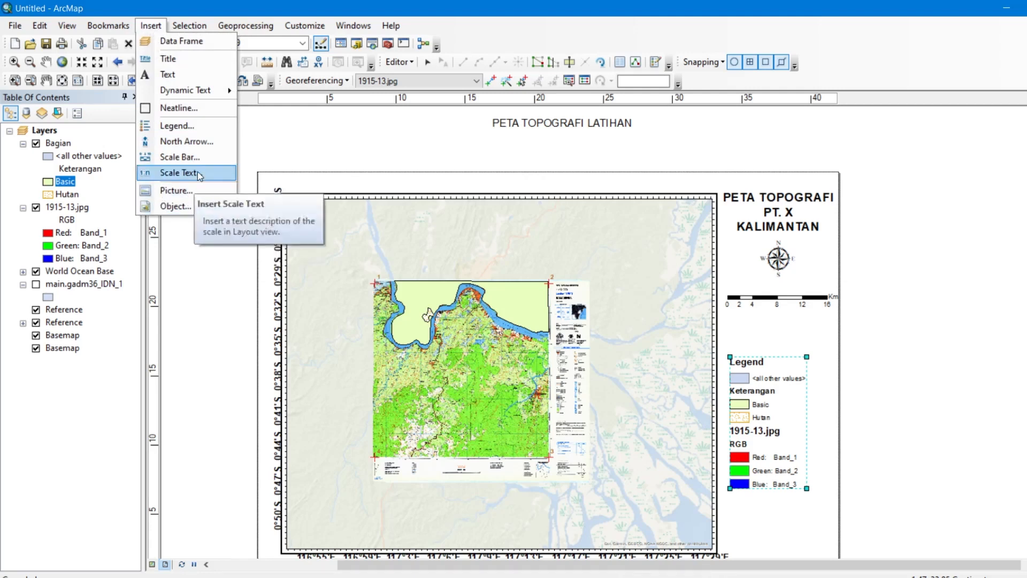
pyautogui.click(204, 128)
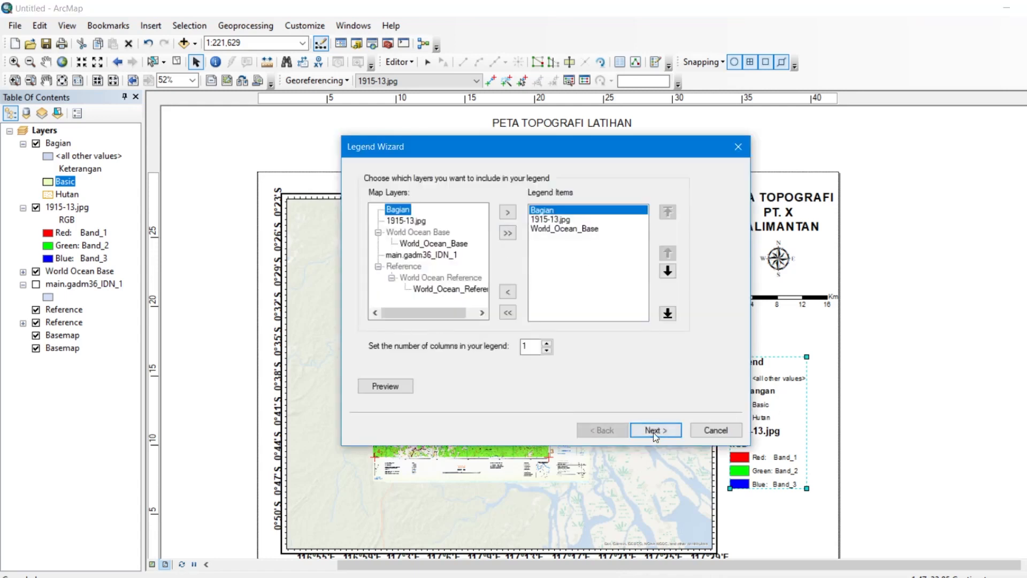
pyautogui.click(662, 433)
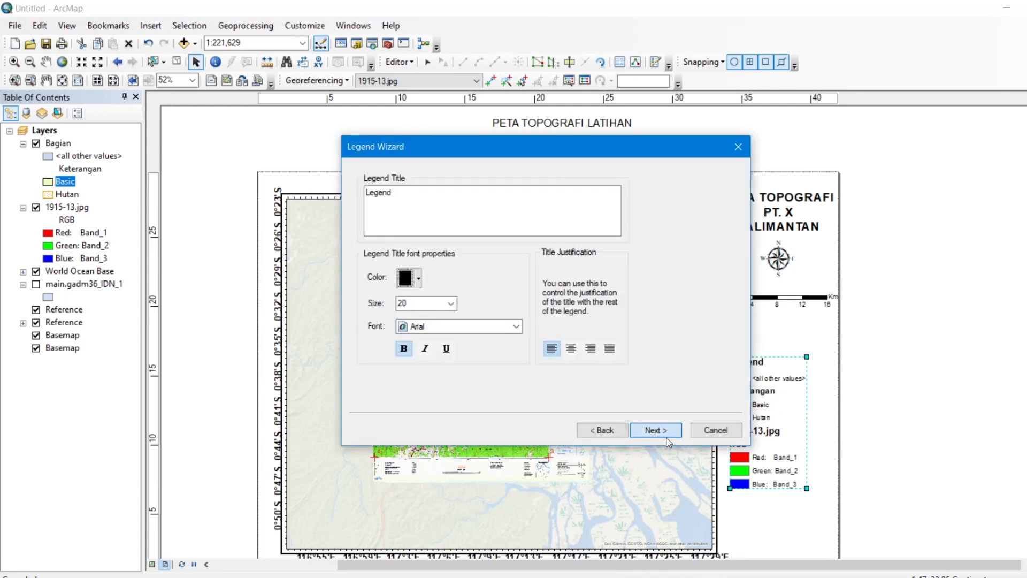
pyautogui.click(732, 435)
pyautogui.moveTo(881, 475); pyautogui.dragTo(901, 422)
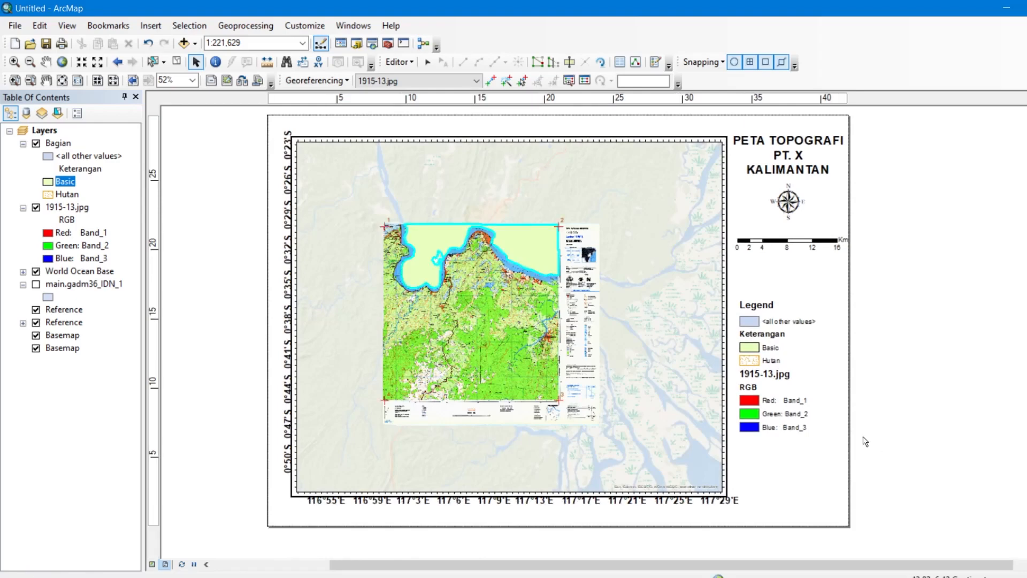
pyautogui.moveTo(865, 441); pyautogui.dragTo(878, 465)
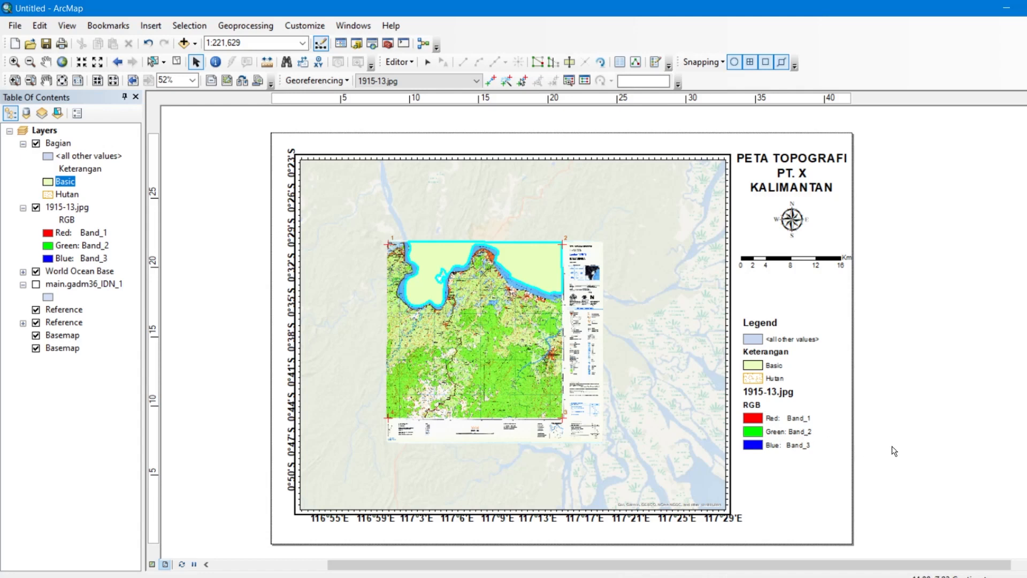
pyautogui.moveTo(507, 576)
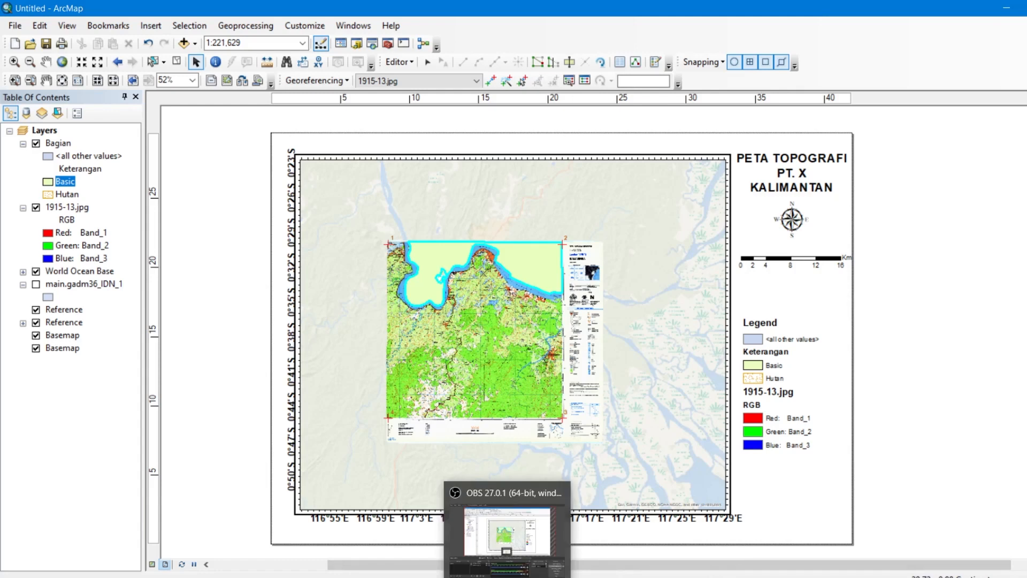